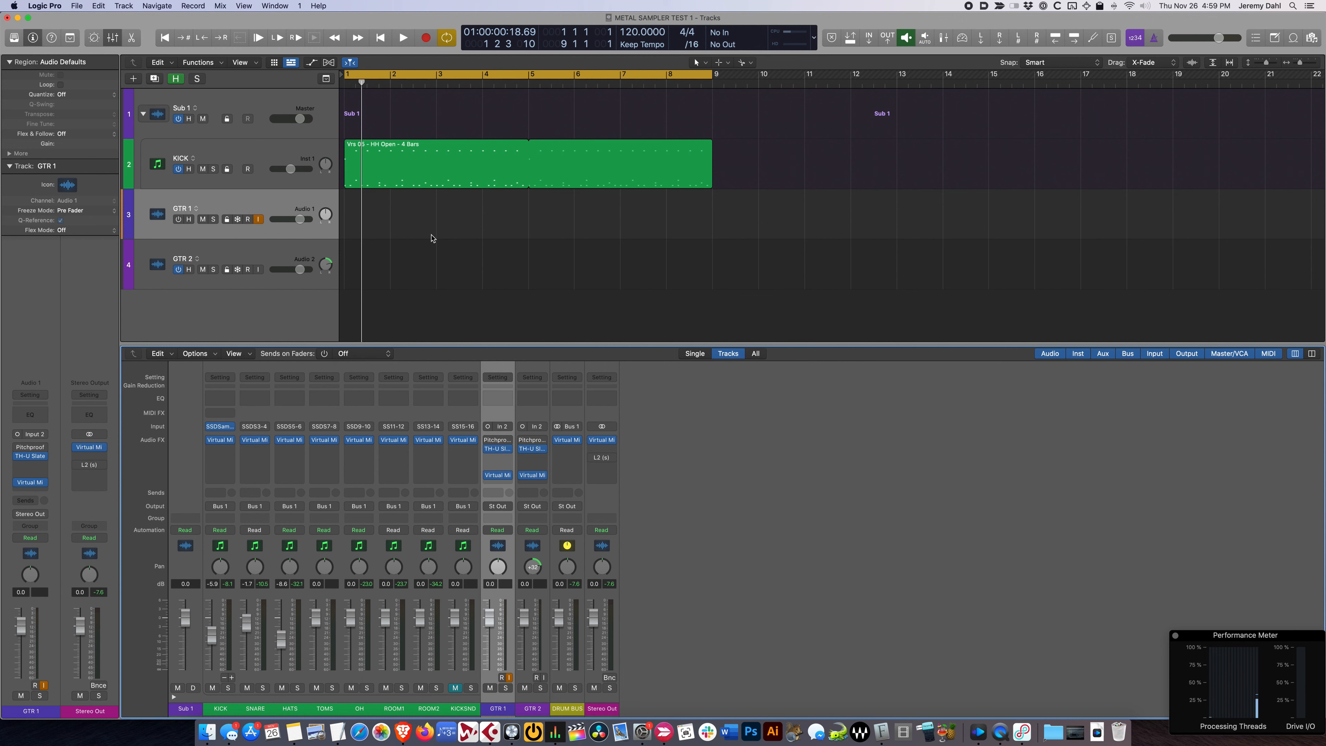
# Record a guitar take on the GTR 1 track from bar 1 over the eight bars of drums
pyautogui.press('r')
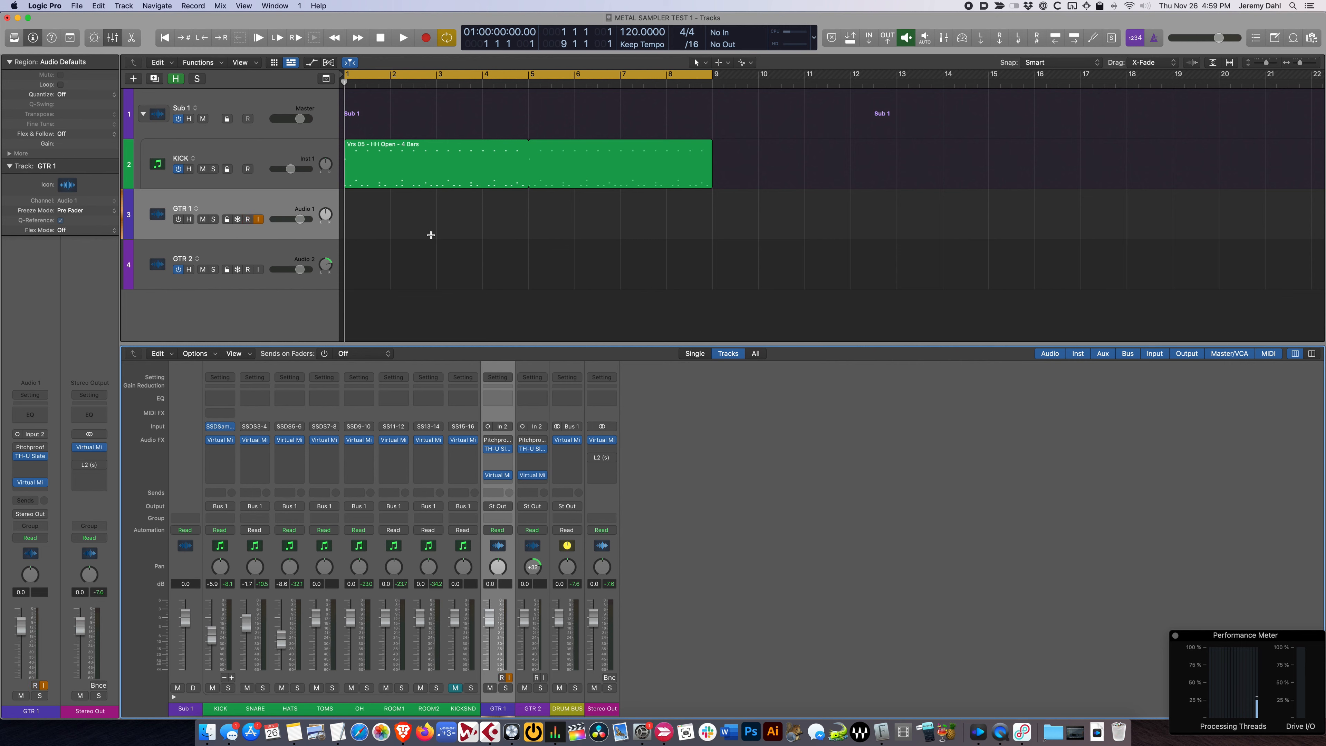
pyautogui.press('space')
pyautogui.press('space')
pyautogui.press('r')
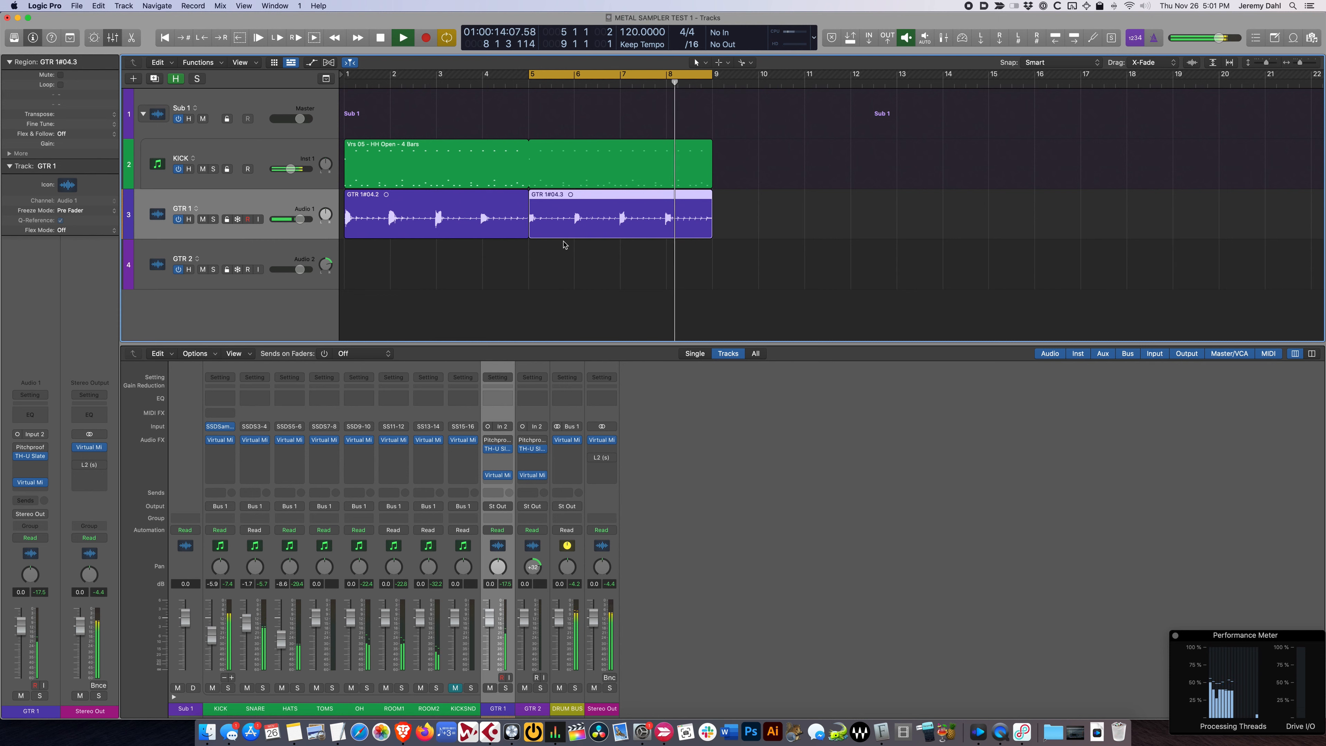
# Audition the GTR 1 recording from around bars 2 and 3, and loop a short passage just before bar 3
pyautogui.press('space')
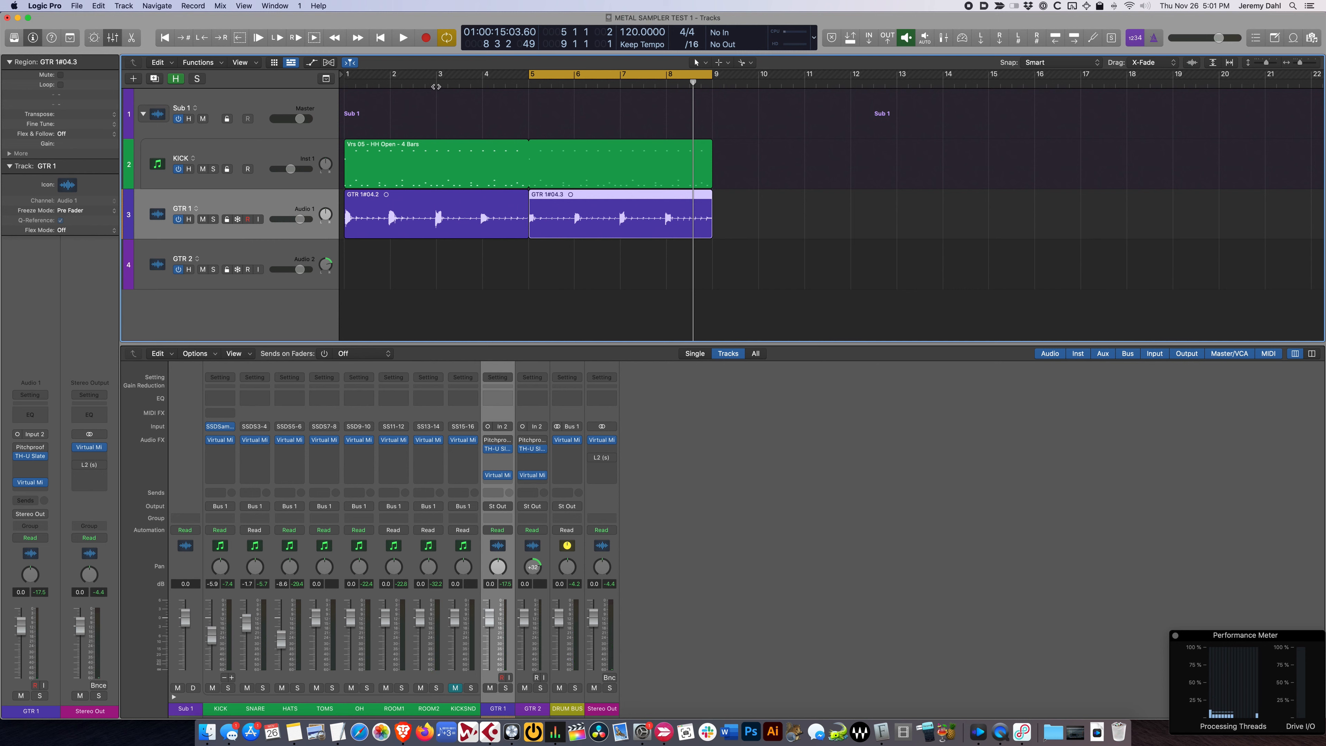
pyautogui.click(459, 84)
pyautogui.press('space')
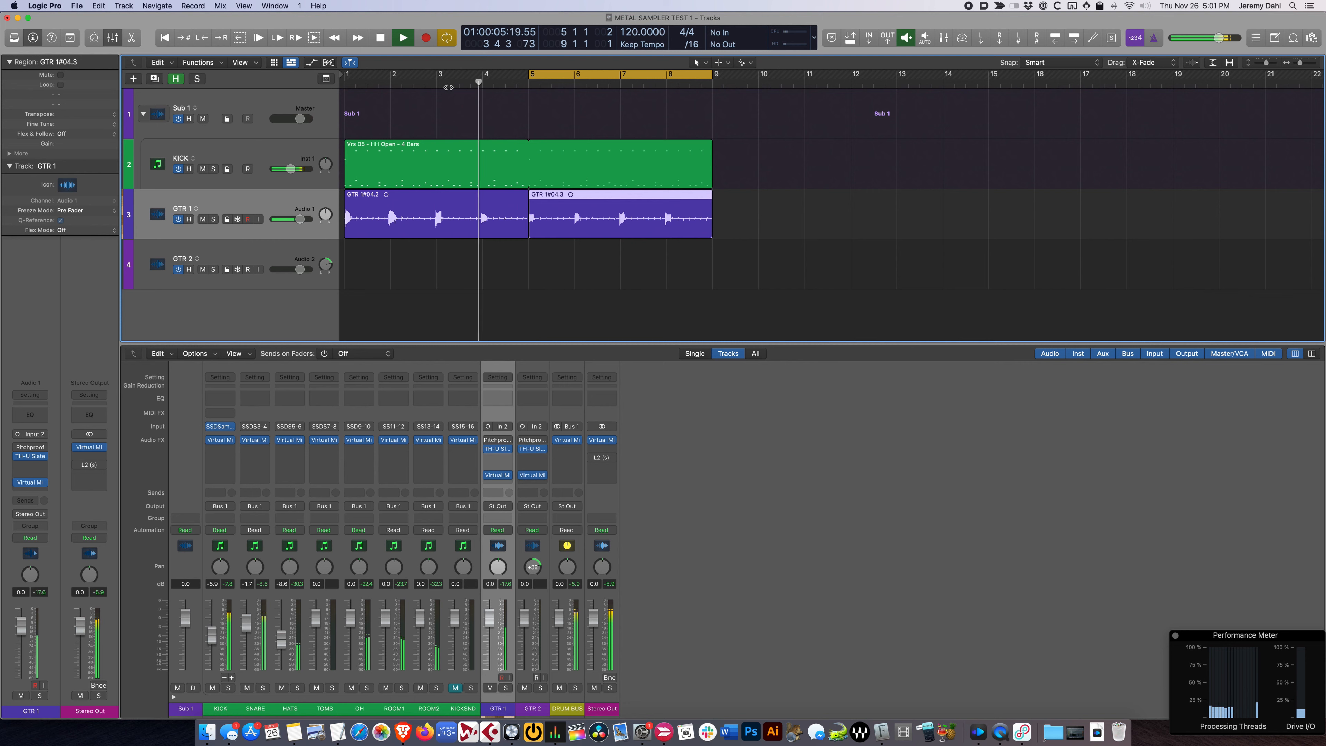
pyautogui.click(389, 85)
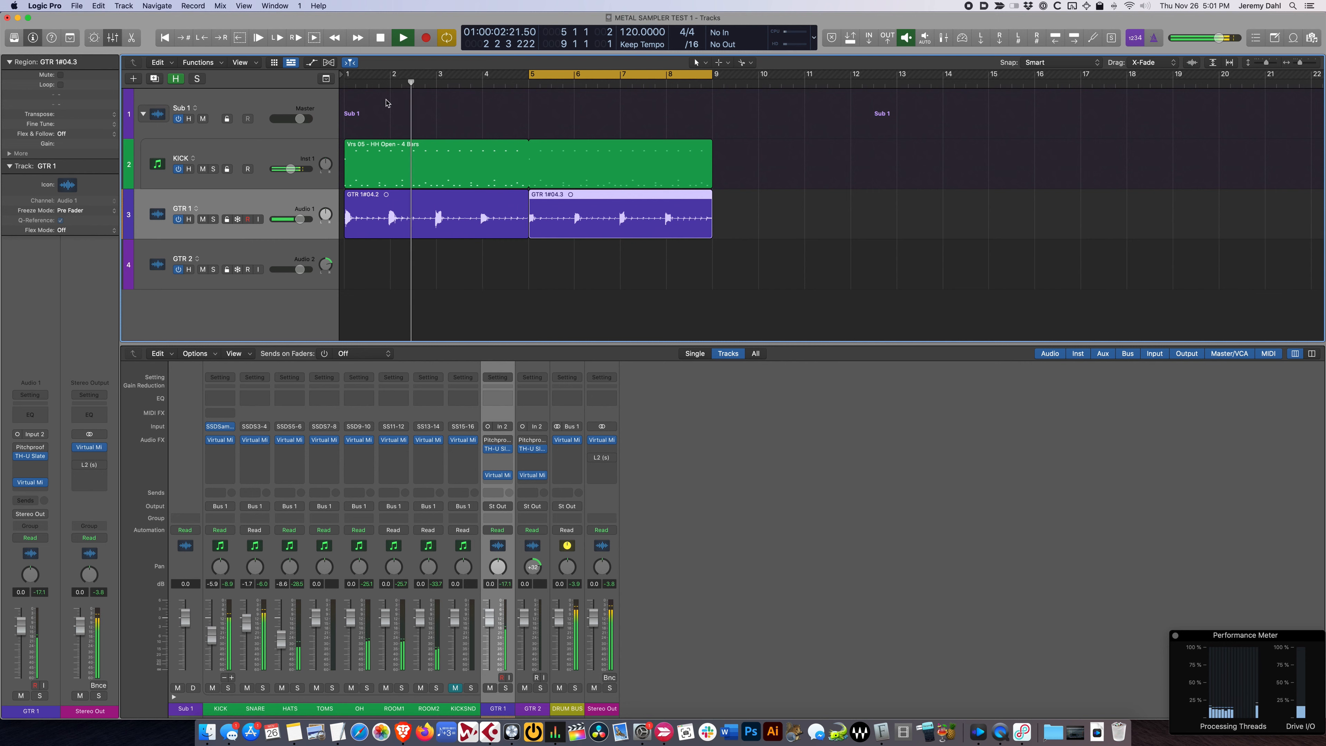
pyautogui.click(390, 84)
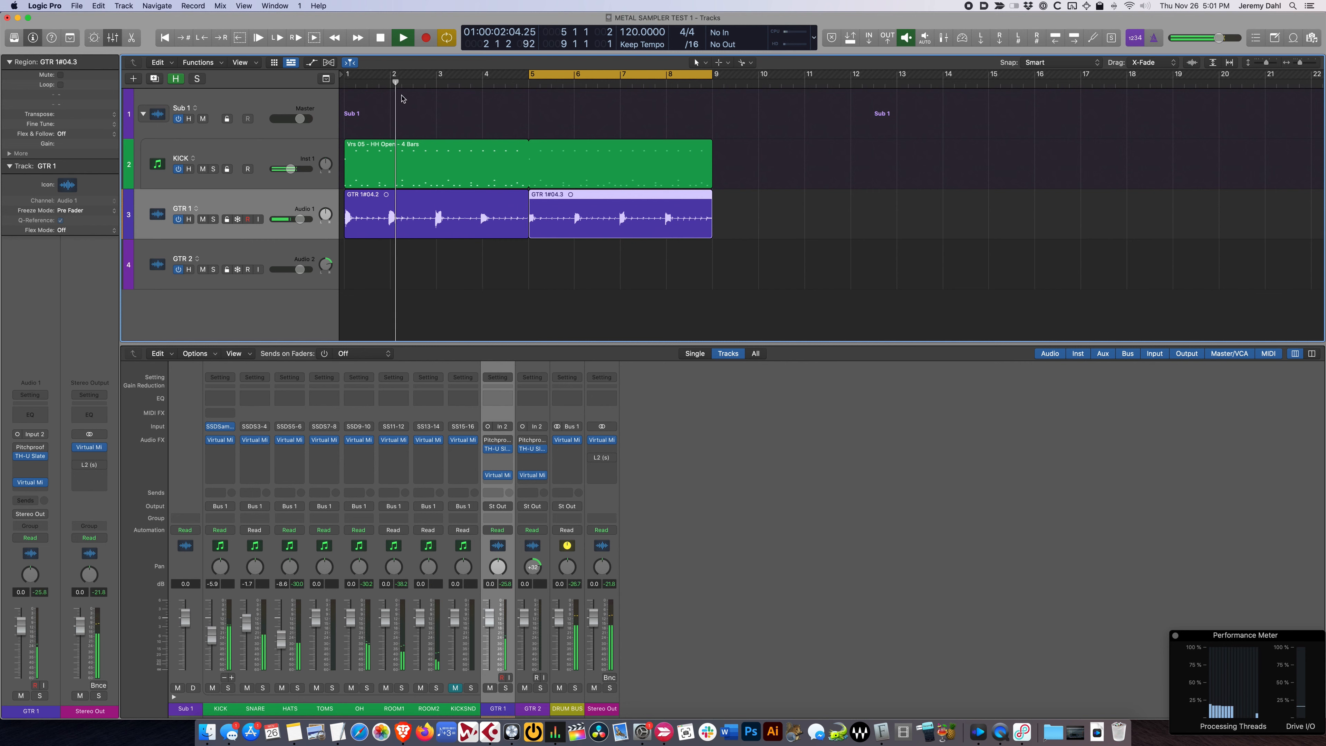
pyautogui.press('space')
pyautogui.moveTo(422, 77); pyautogui.dragTo(426, 78)
pyautogui.press('space')
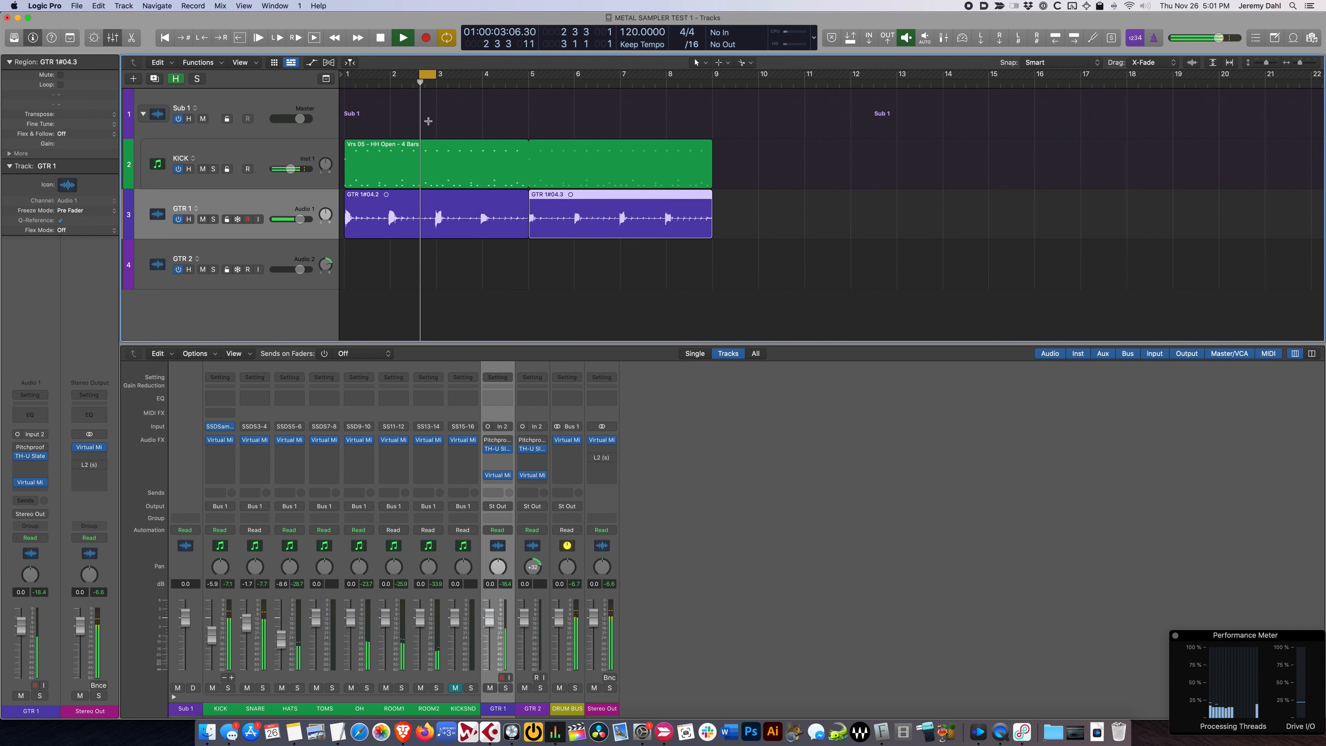
# Set the cycle range to bars 5 through 8, ending at bar 9, and play back the second guitar region
pyautogui.moveTo(530, 77); pyautogui.dragTo(713, 84)
pyautogui.press('space')
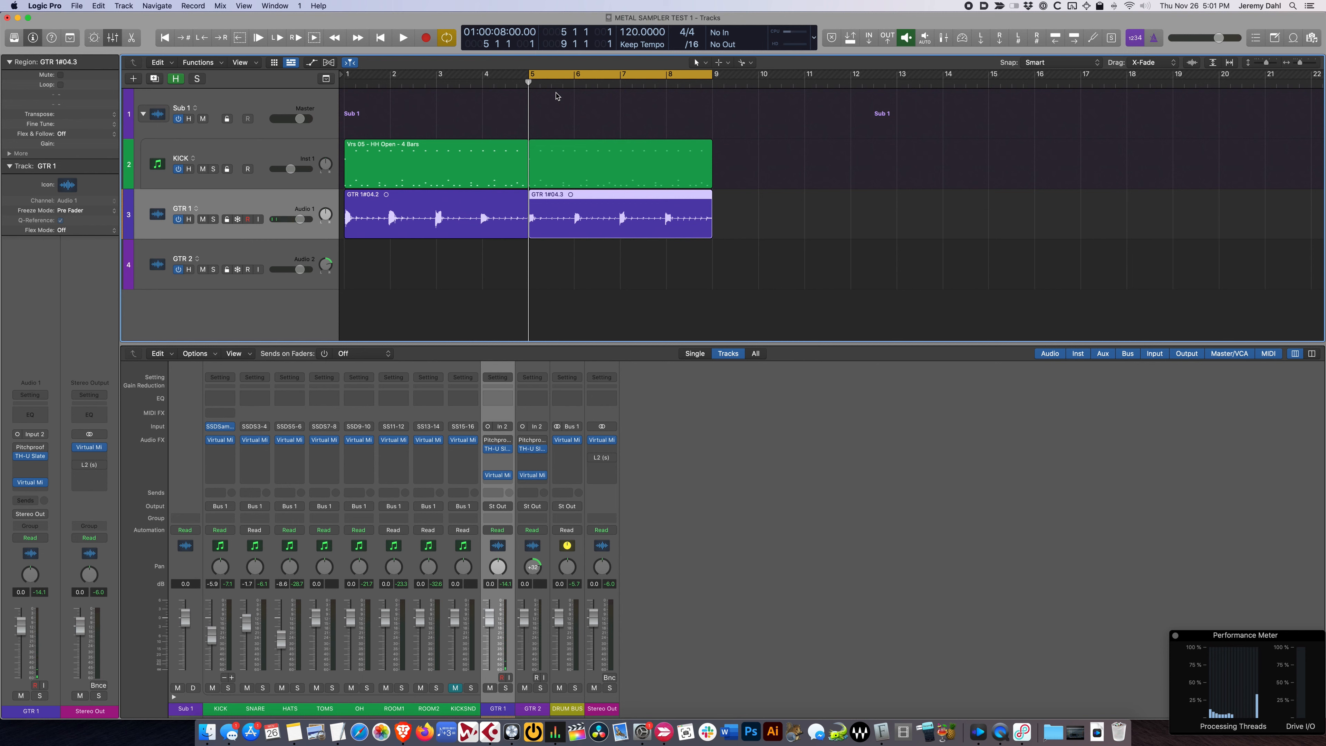
pyautogui.press('space')
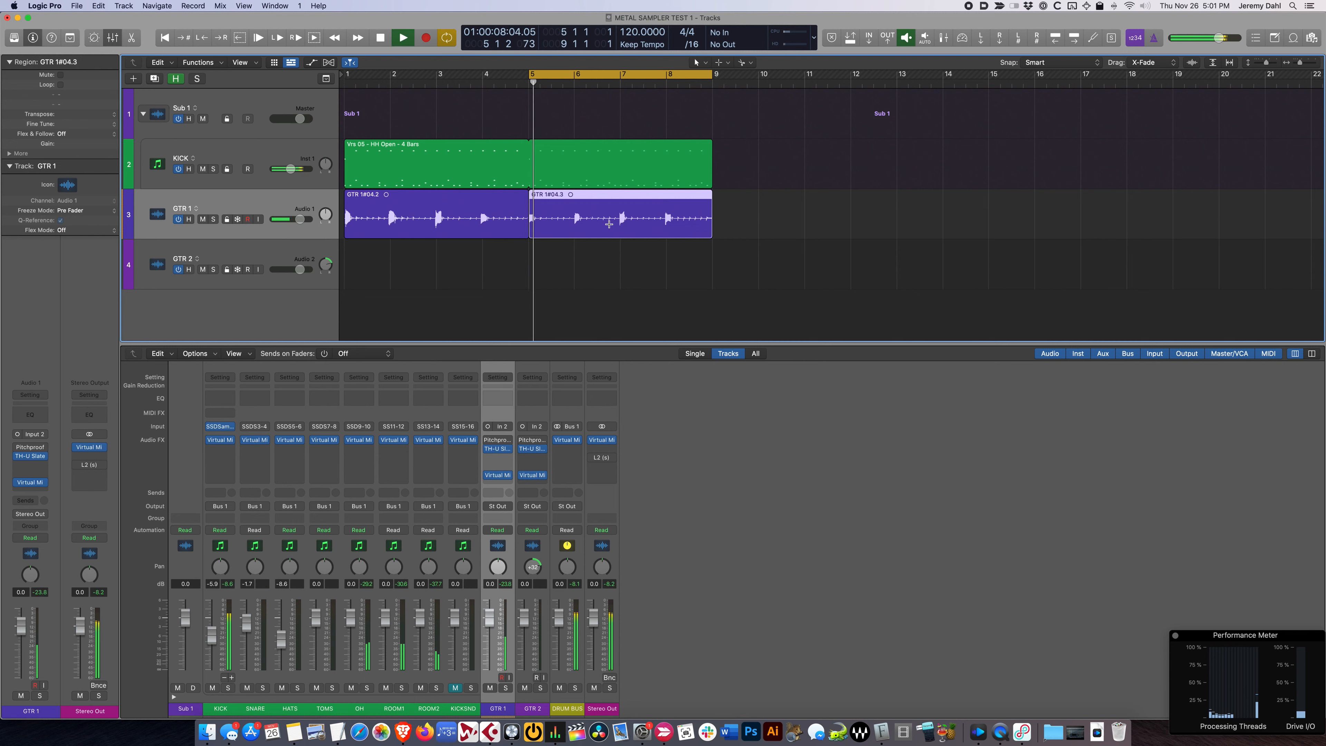
pyautogui.press('space')
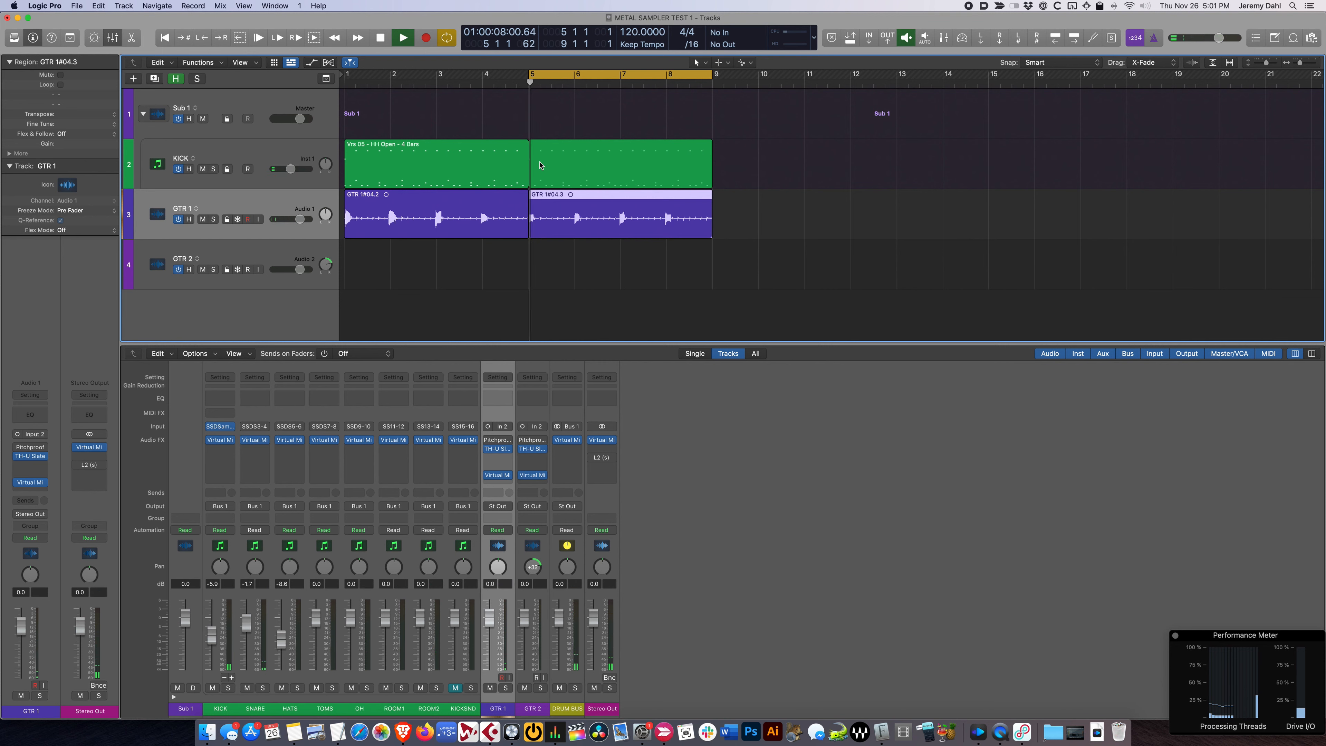
pyautogui.press('space')
pyautogui.click(535, 84)
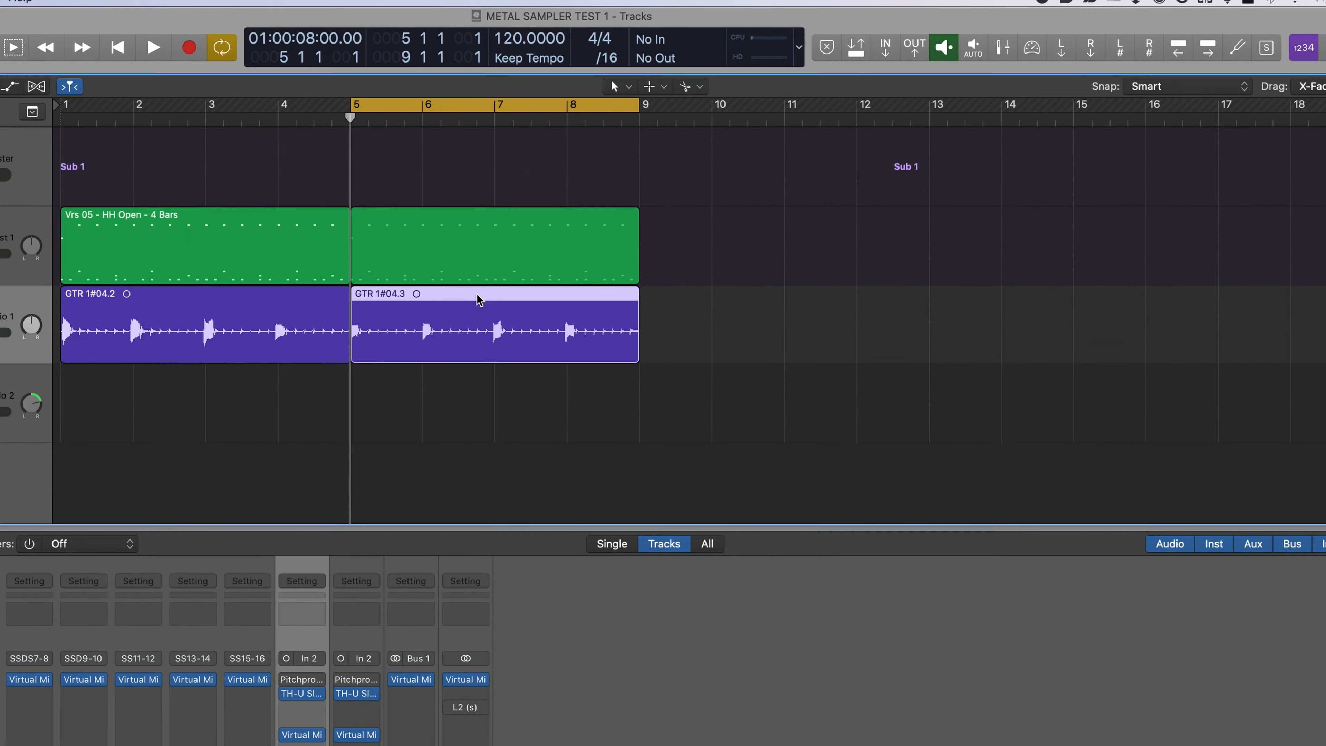
# Convert the GTR 1 region at bar 5 to a new Sampler track with zones from transient markers, naming the instrument GTR 1 Sampler
pyautogui.rightClick(611, 195)
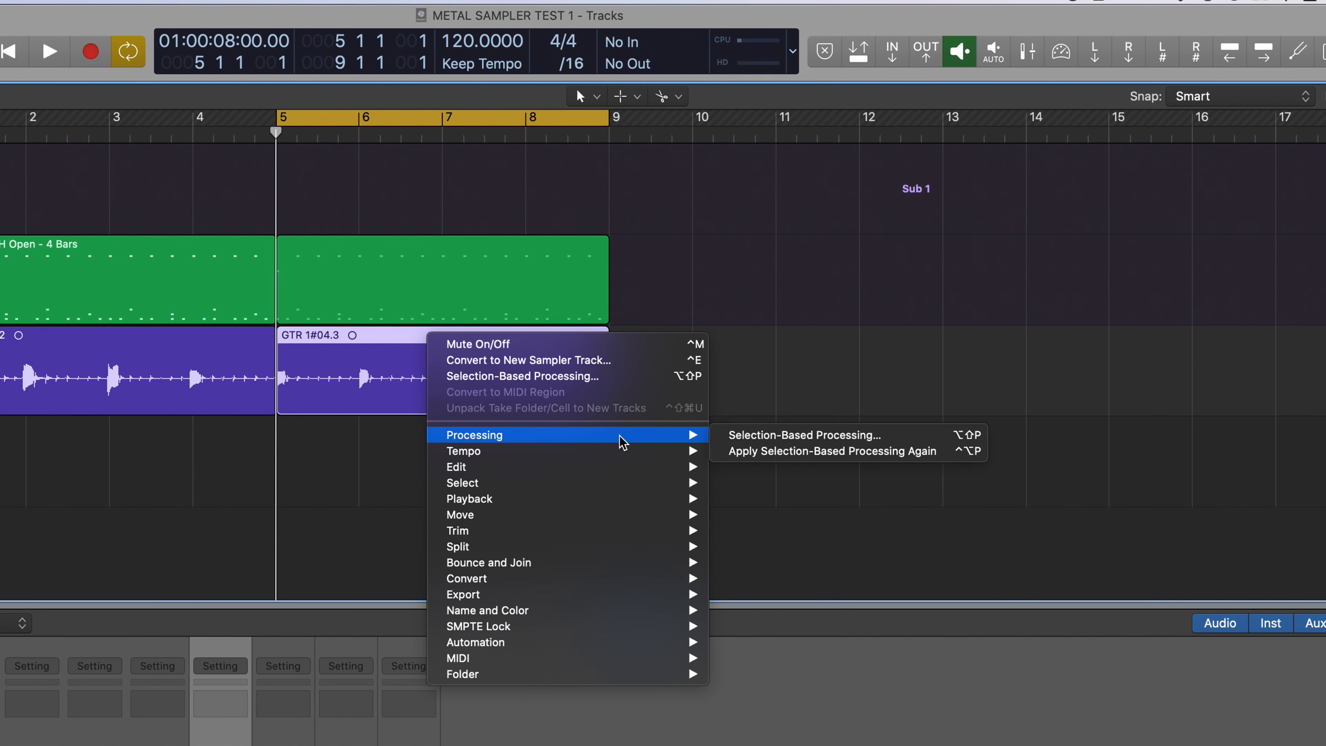
pyautogui.moveTo(606, 450)
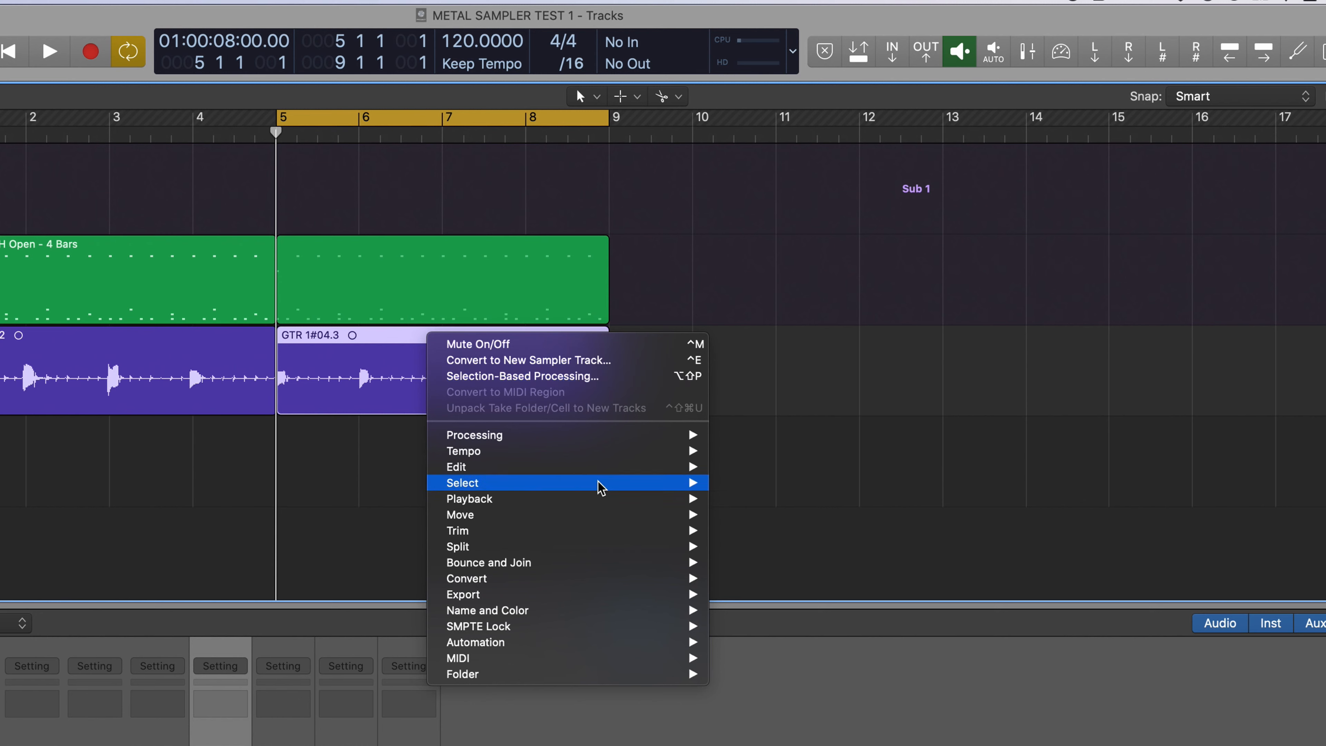
pyautogui.moveTo(595, 580)
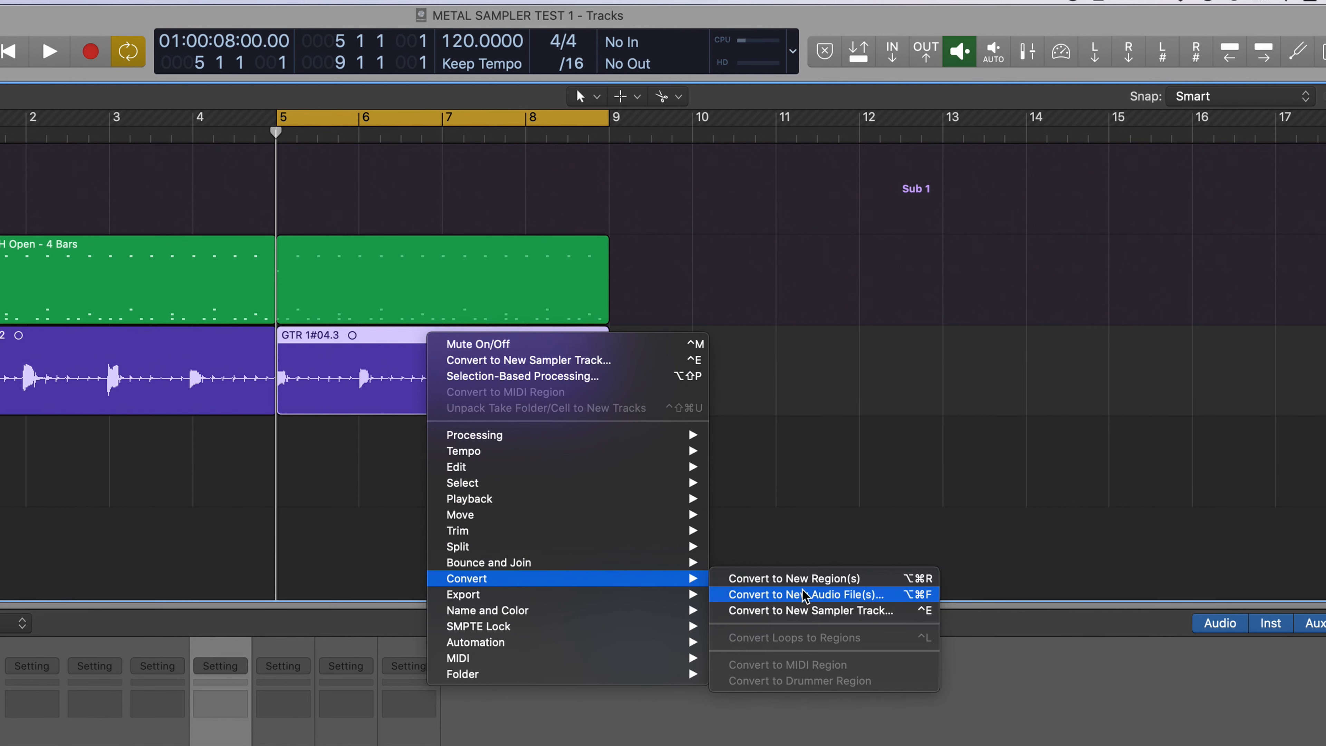
pyautogui.click(817, 611)
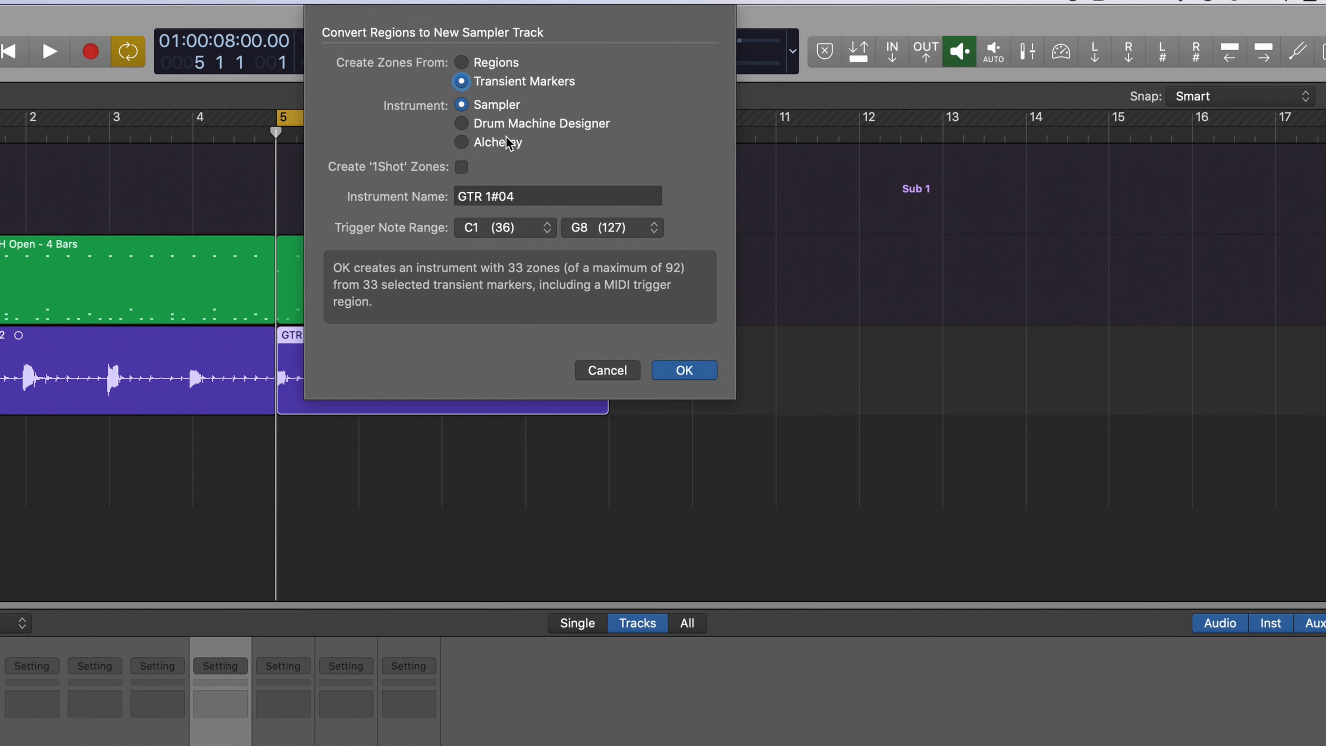
pyautogui.click(513, 198)
pyautogui.moveTo(515, 198); pyautogui.dragTo(491, 197)
pyautogui.press('BackSpace')
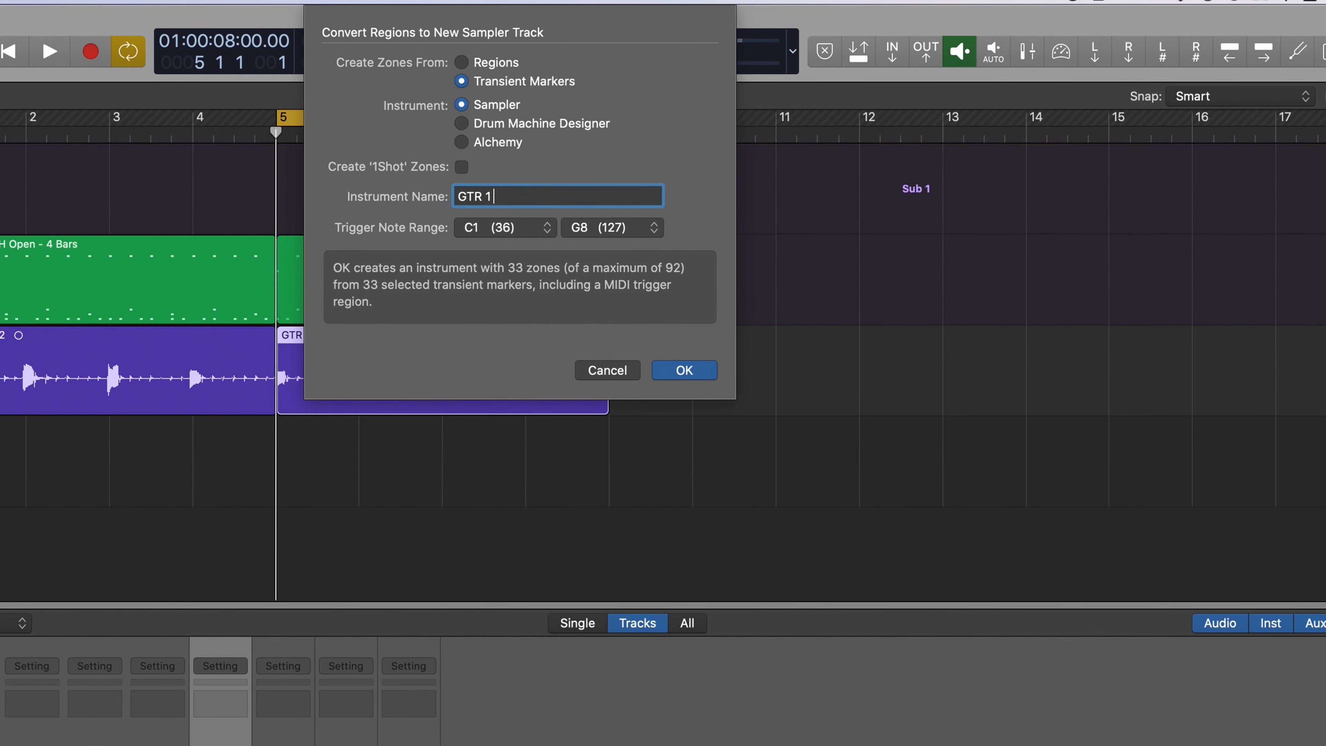
pyautogui.write('Sampler')
pyautogui.click(682, 370)
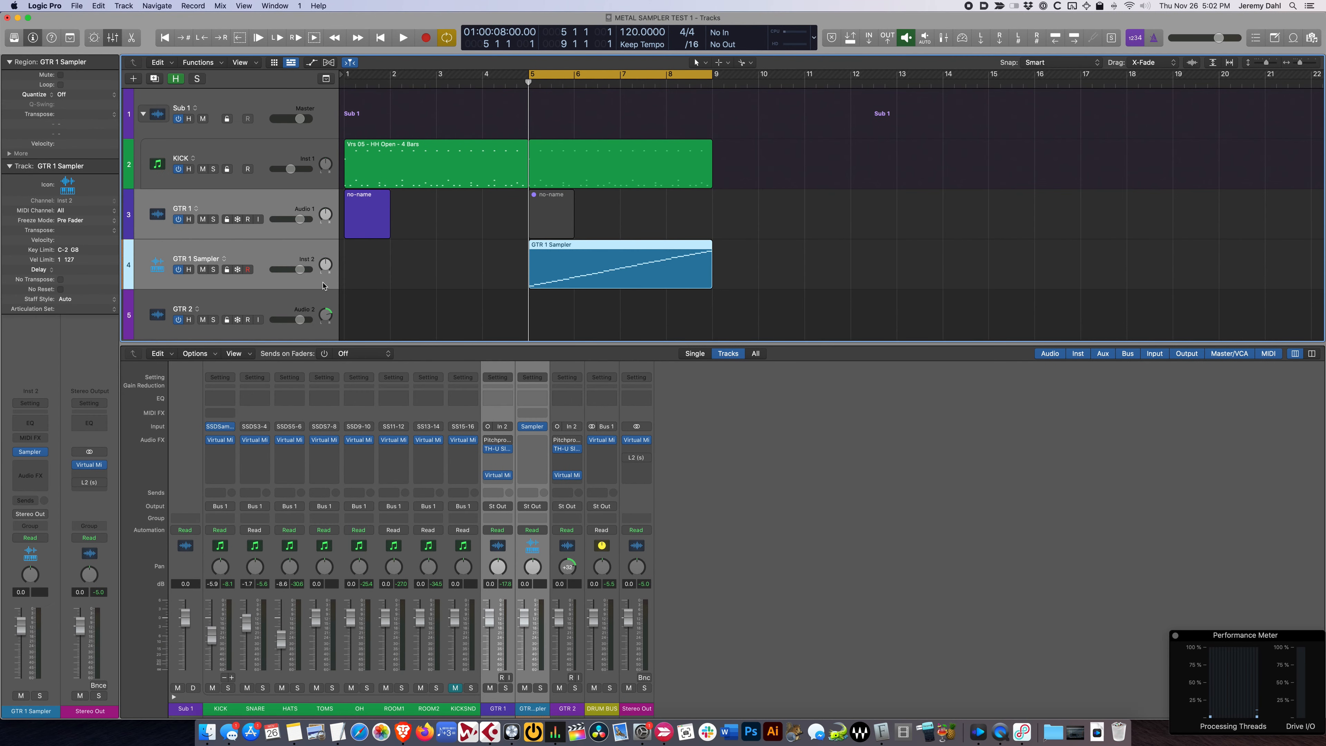
# Select only the GTR 1 Sampler track and play back the cycle range
pyautogui.click(295, 254)
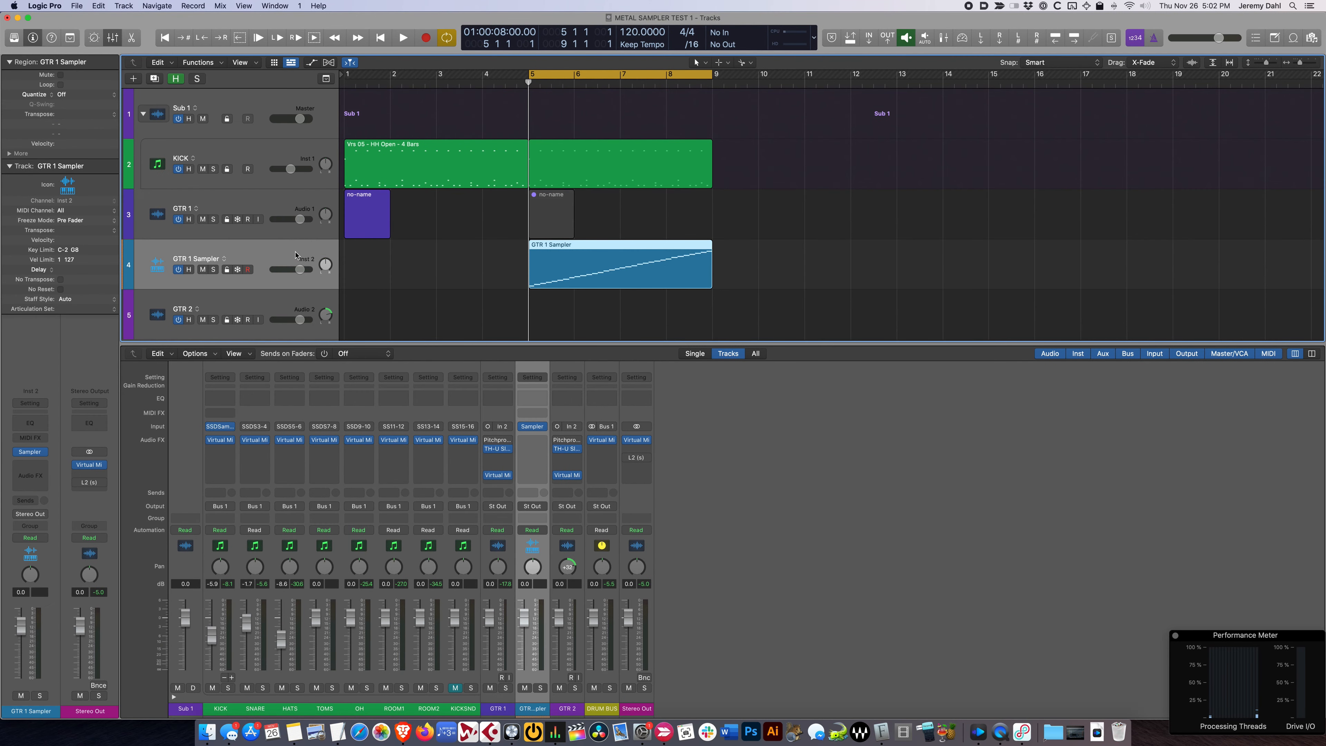
pyautogui.press('space')
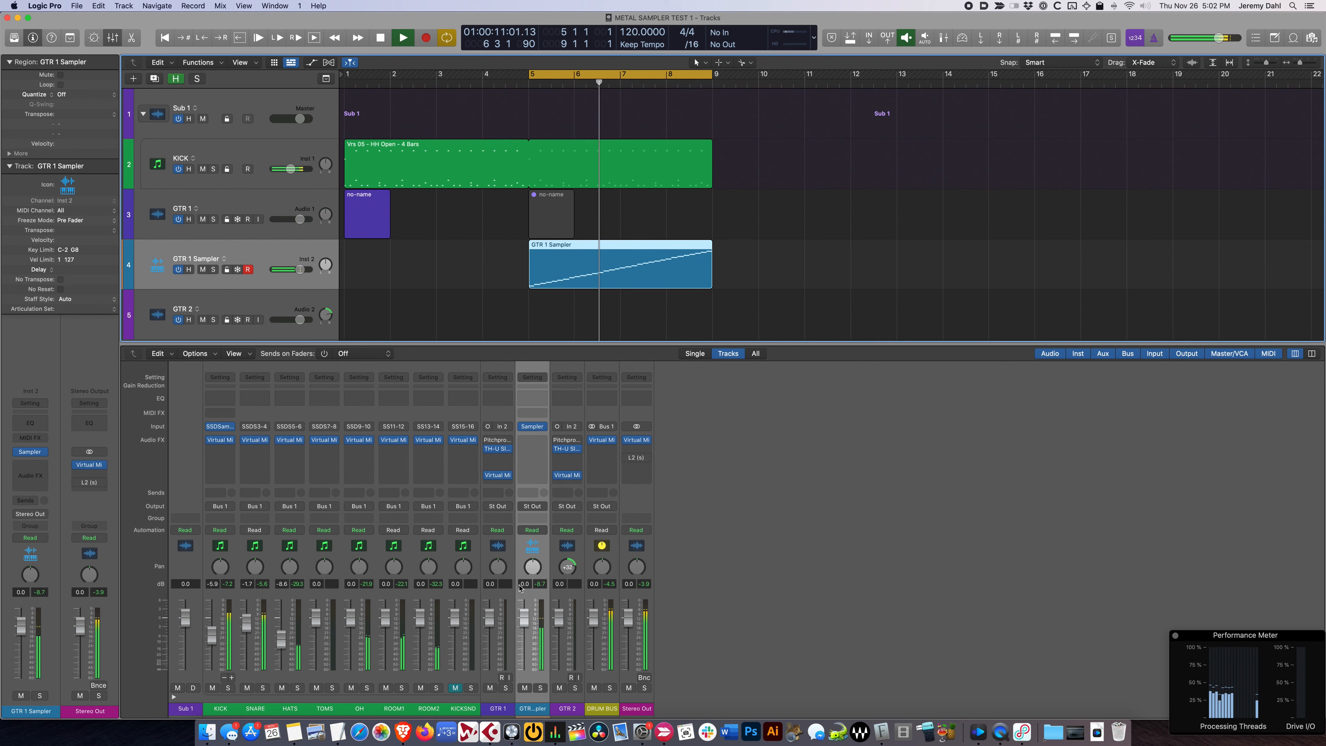
# Switch to Cubase, save the LOGIC SAMPLER TRACK GUITARS project, and return to Logic Pro
pyautogui.press('super+Tab')
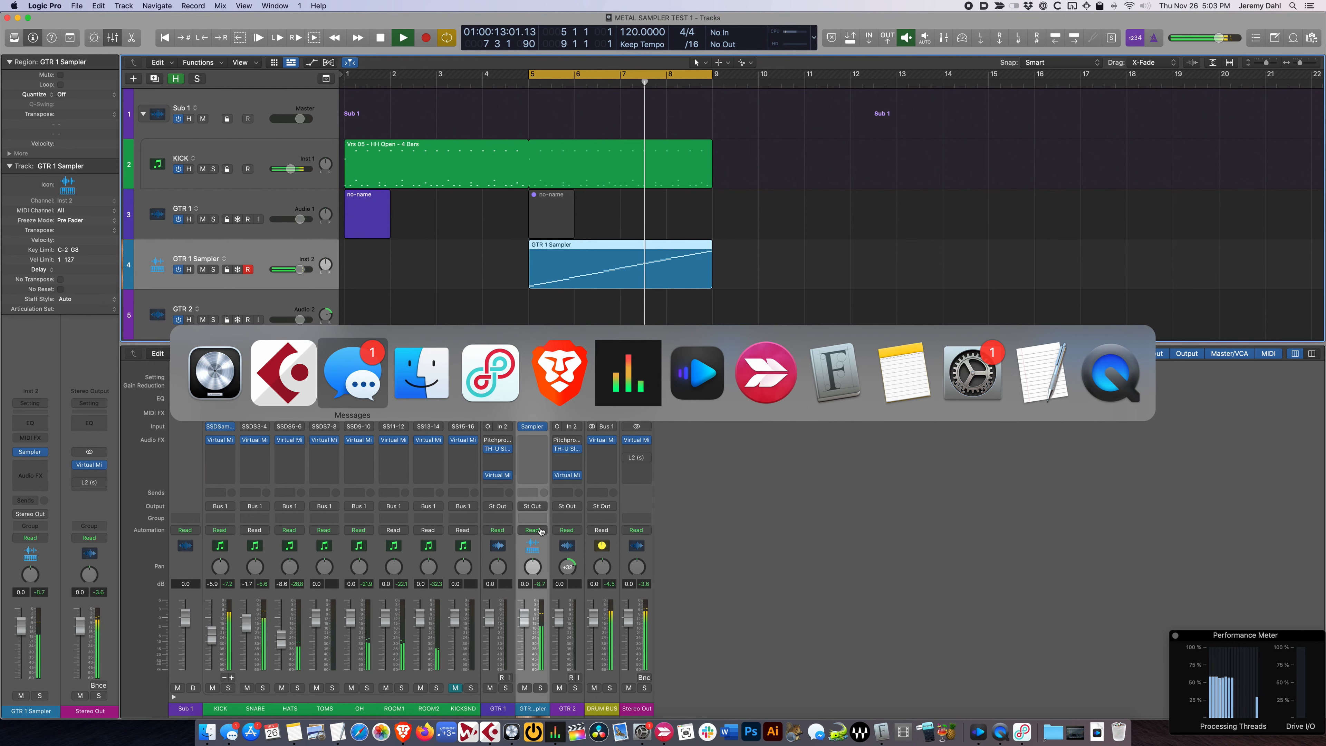
pyautogui.press('super+shift+Tab')
pyautogui.press('super+s')
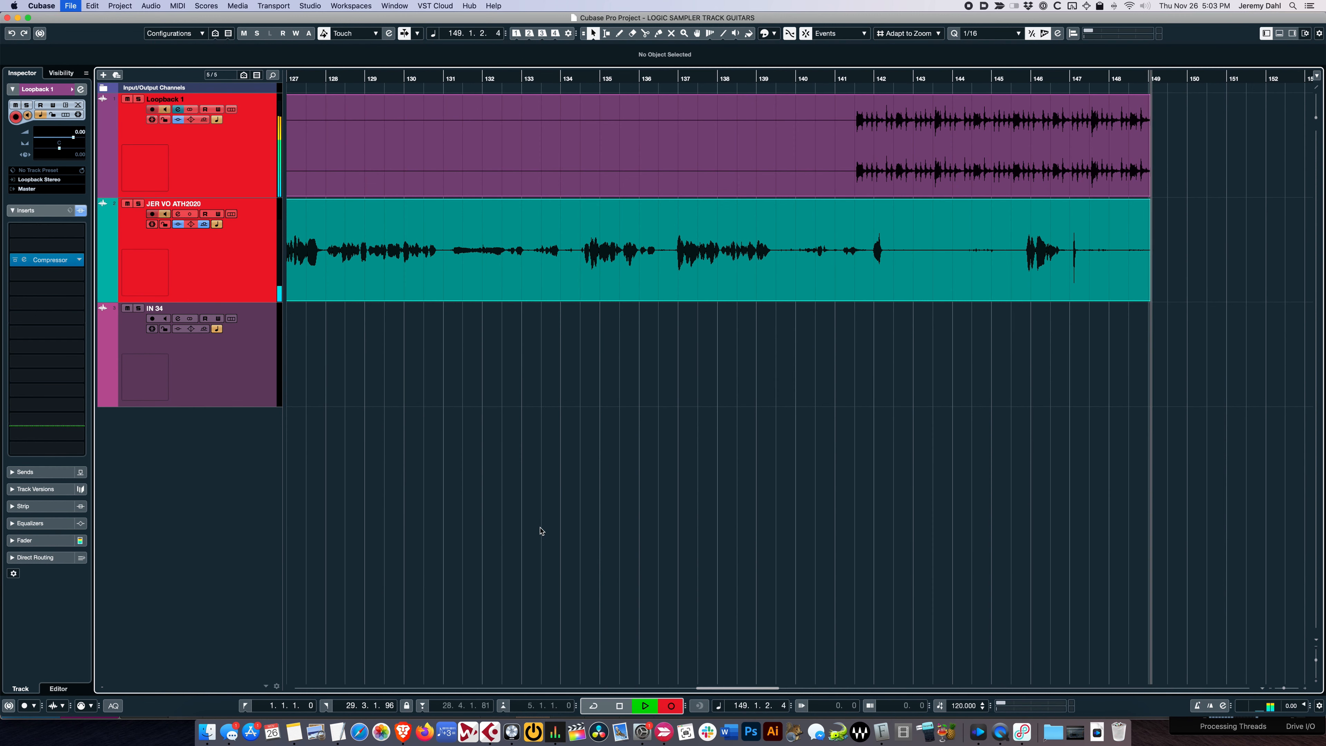
pyautogui.press('super+Tab')
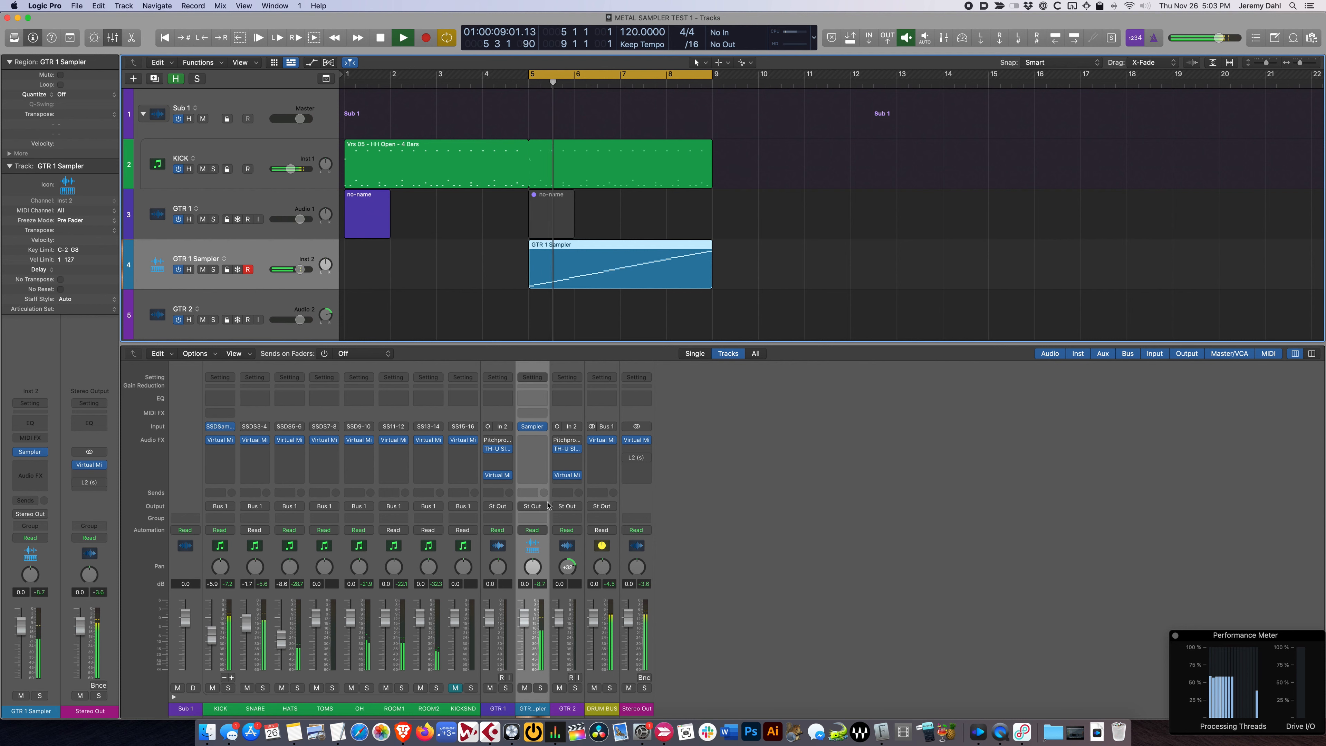
# Copy the audio effects from the GTR 1 channel to the GTR 1 Sampler channel and audition the processed sound
pyautogui.press('space')
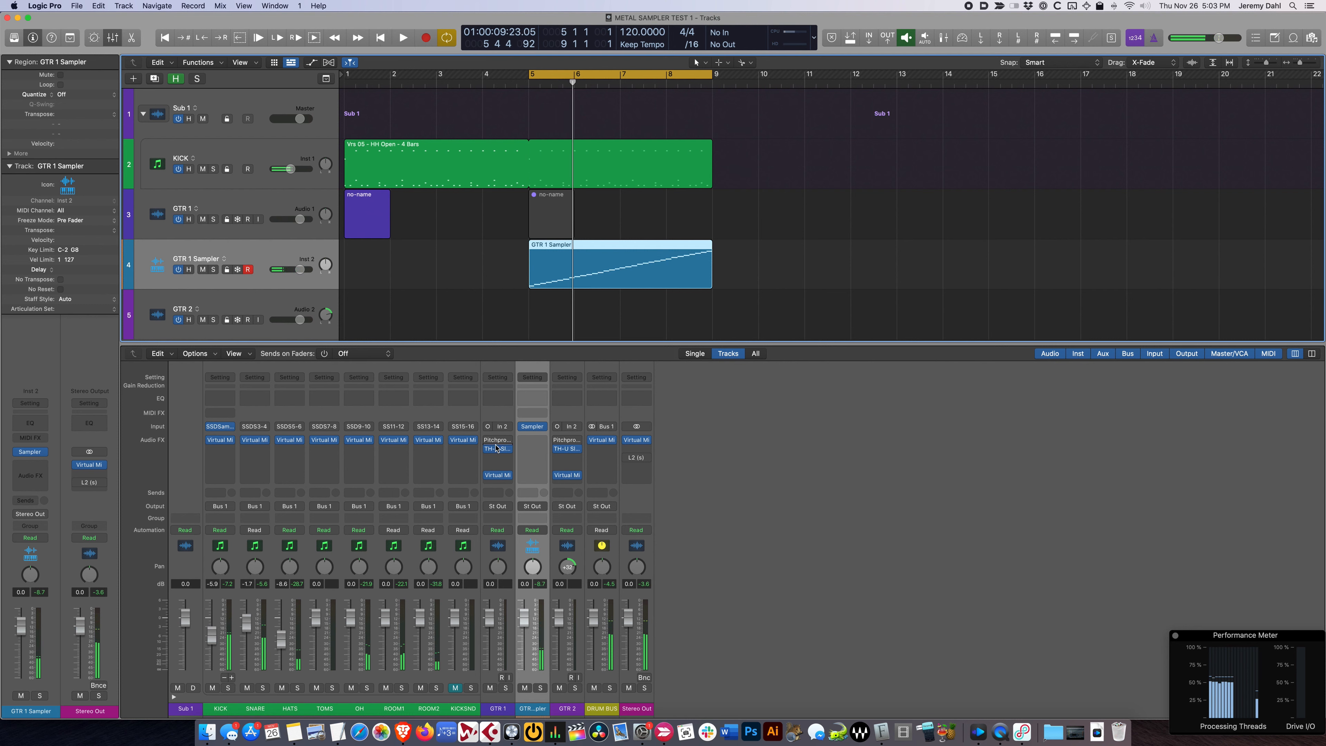
pyautogui.moveTo(497, 440); pyautogui.dragTo(532, 476)
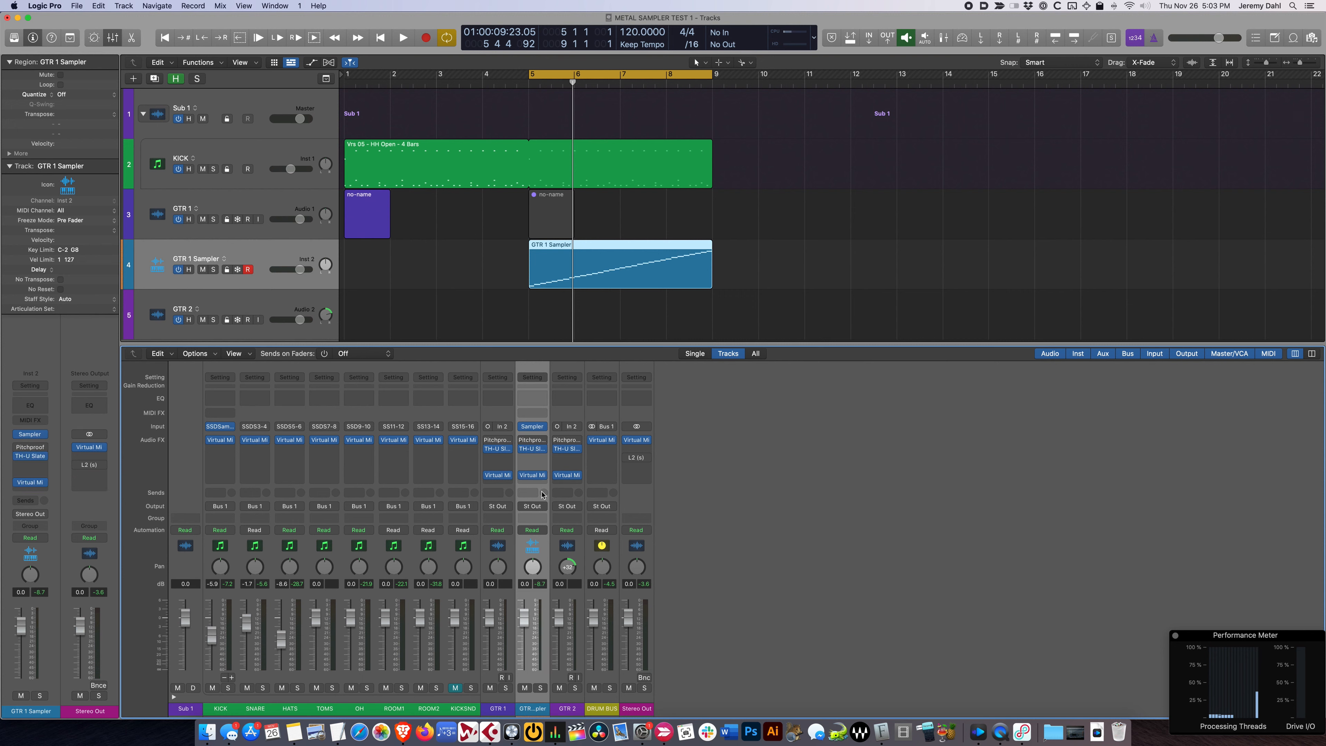
pyautogui.press('1')
pyautogui.press('space')
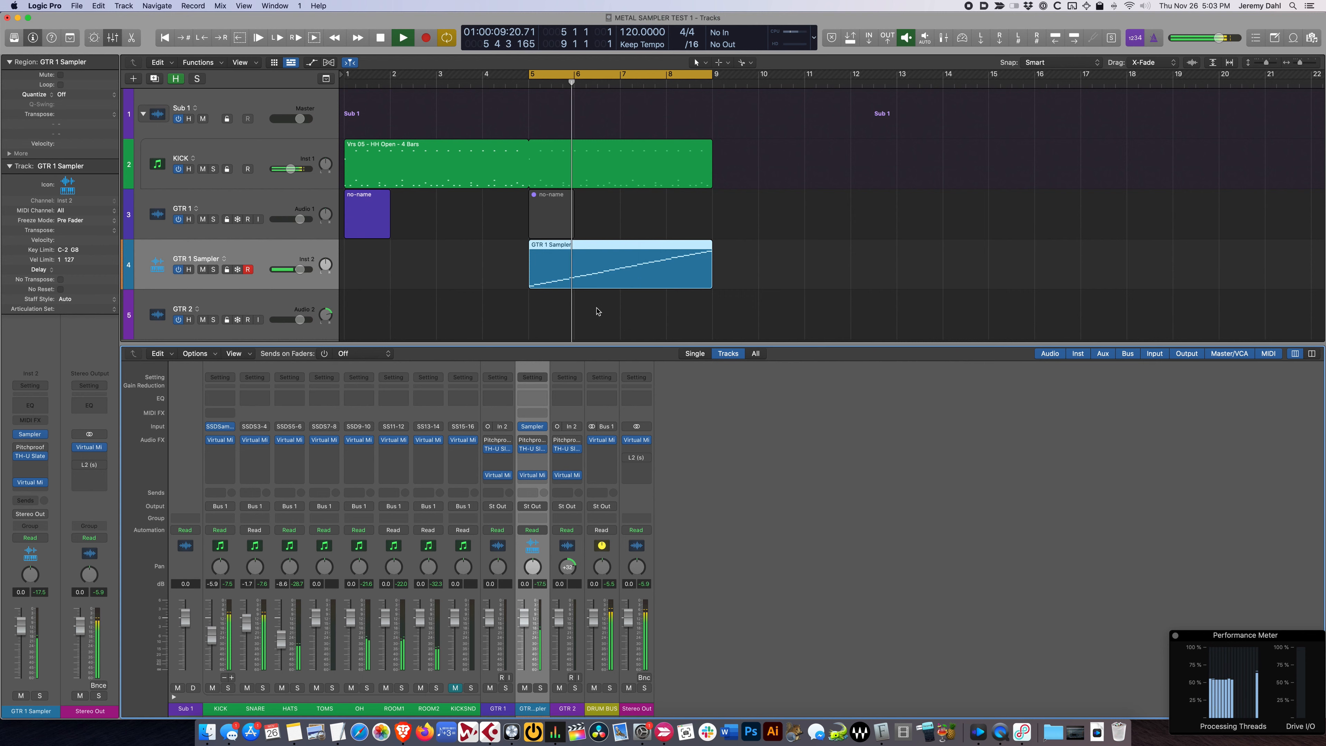
pyautogui.press('space')
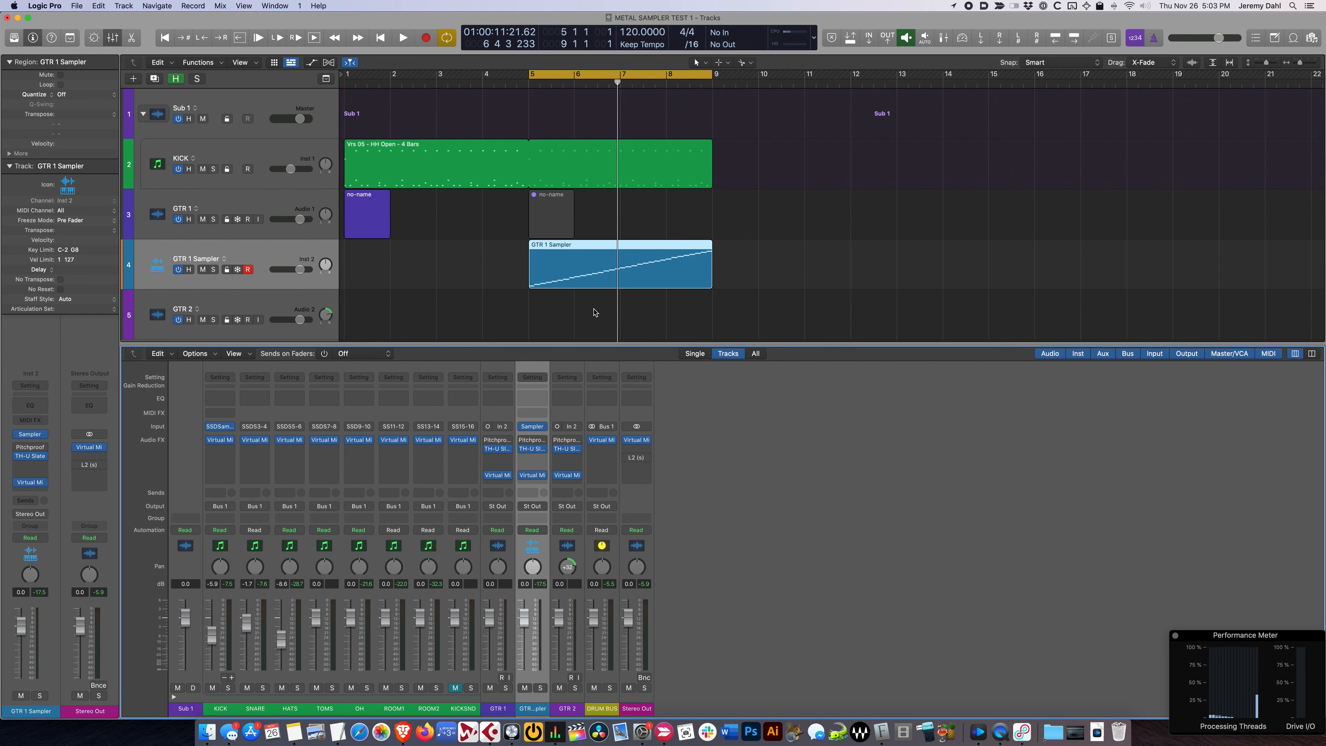
# Open the GTR 1 Sampler region in the Piano Roll, play it back and select all its notes
pyautogui.press('p')
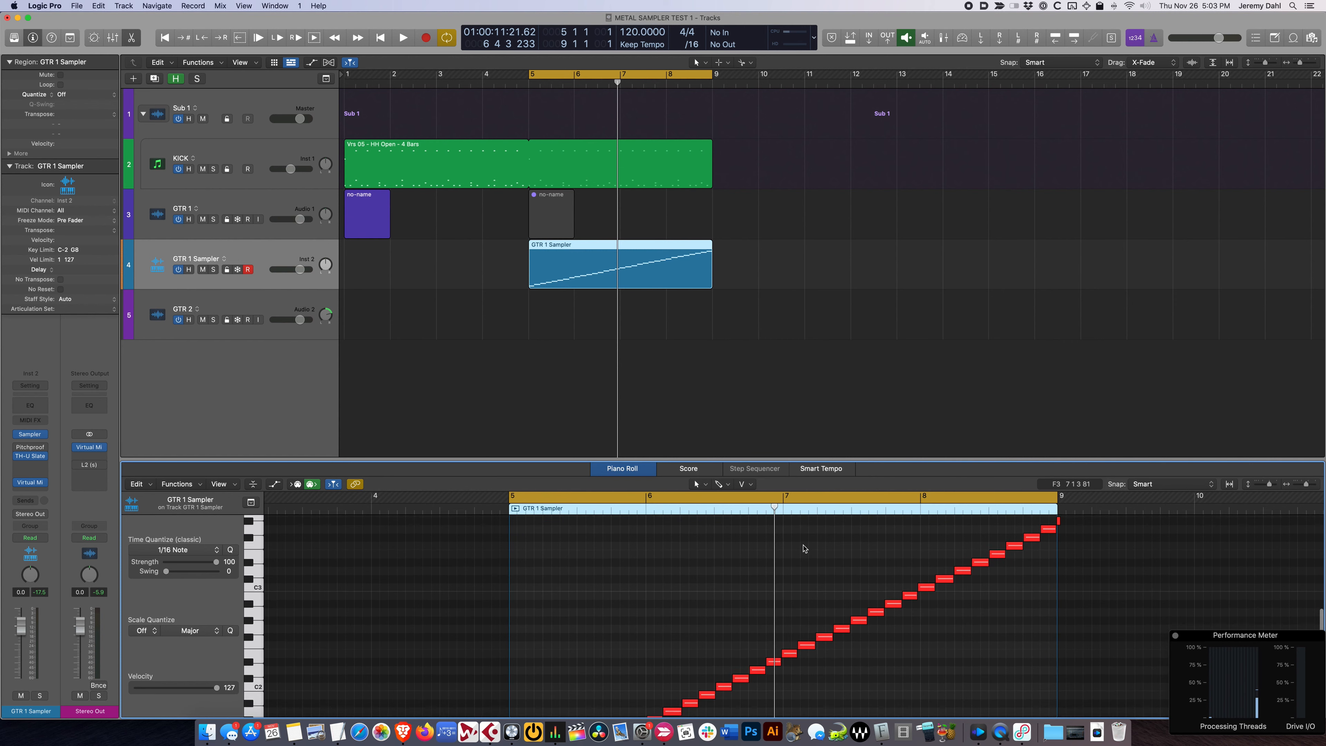
pyautogui.scroll(-3, 799, 548)
pyautogui.press('space')
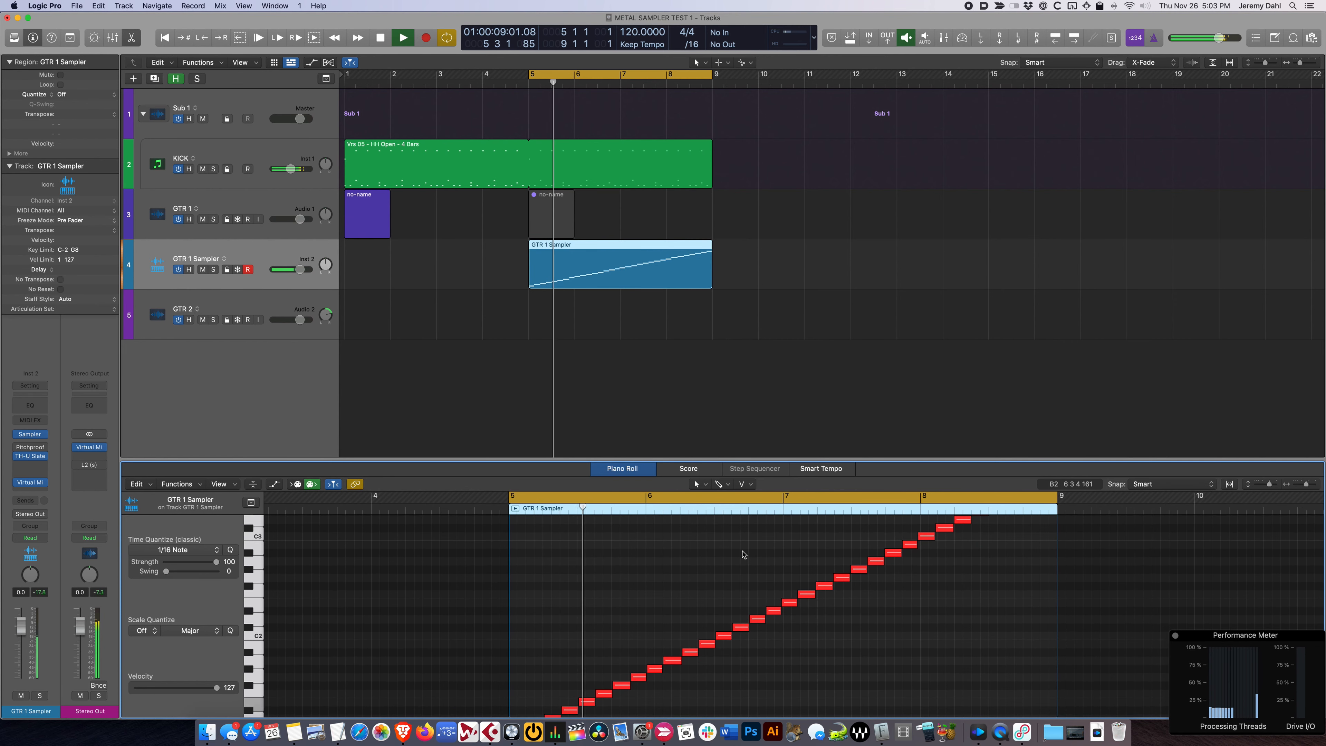
pyautogui.press('super+a')
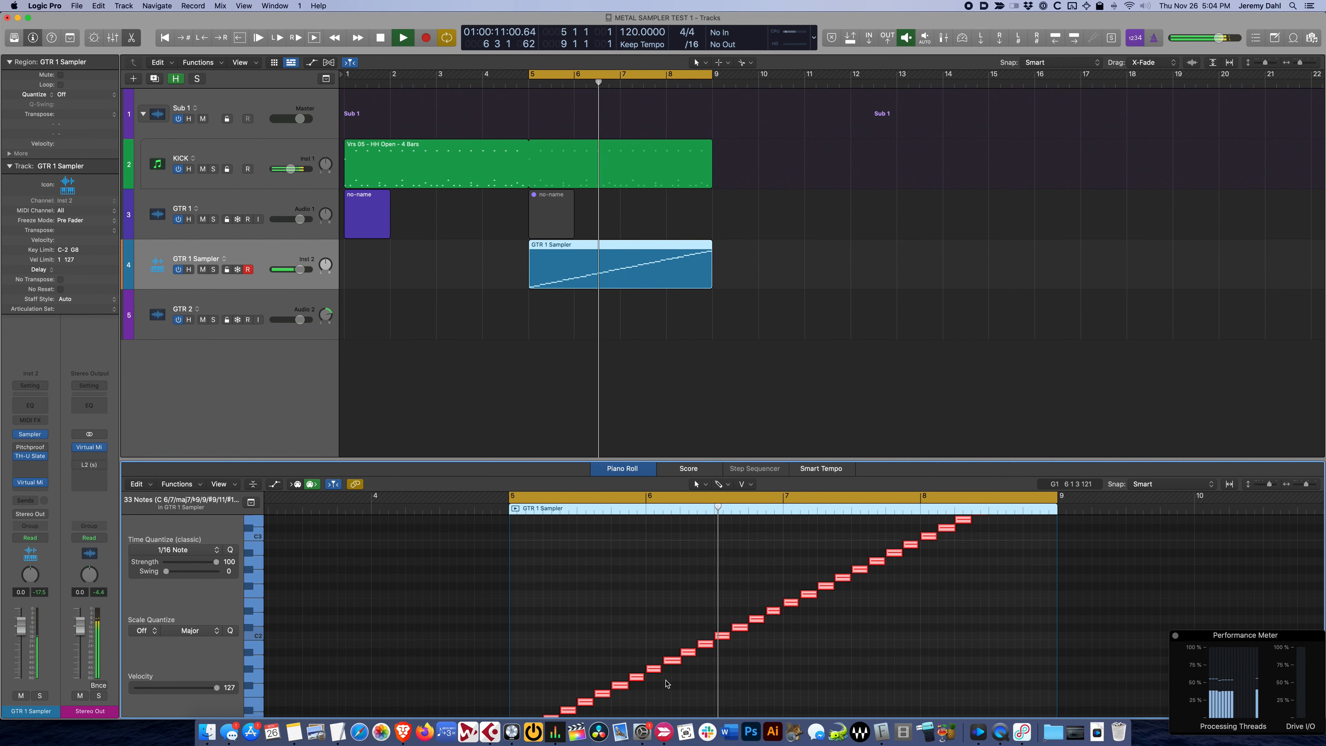
pyautogui.press('space')
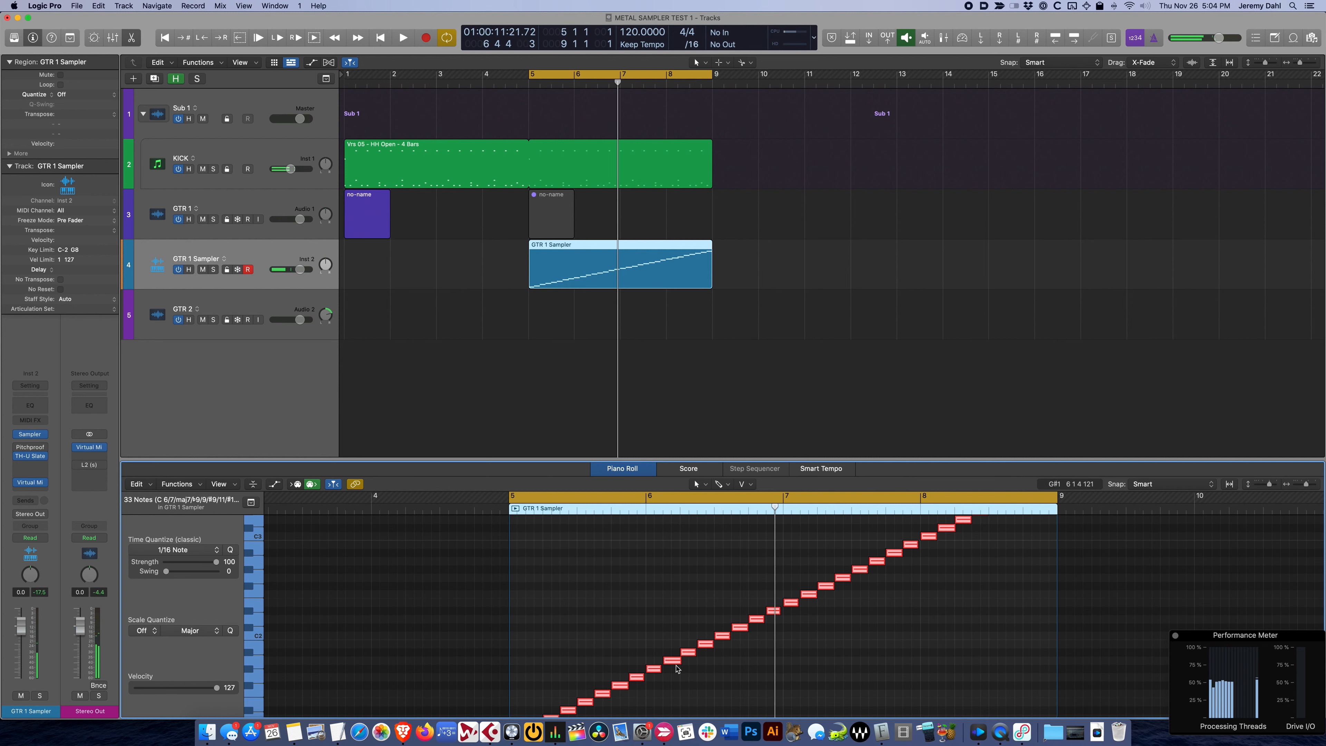
# Audition the individual sampler notes from G♯1 down to F1 in the Piano Roll
pyautogui.moveTo(659, 670); pyautogui.dragTo(661, 674)
pyautogui.click(638, 677)
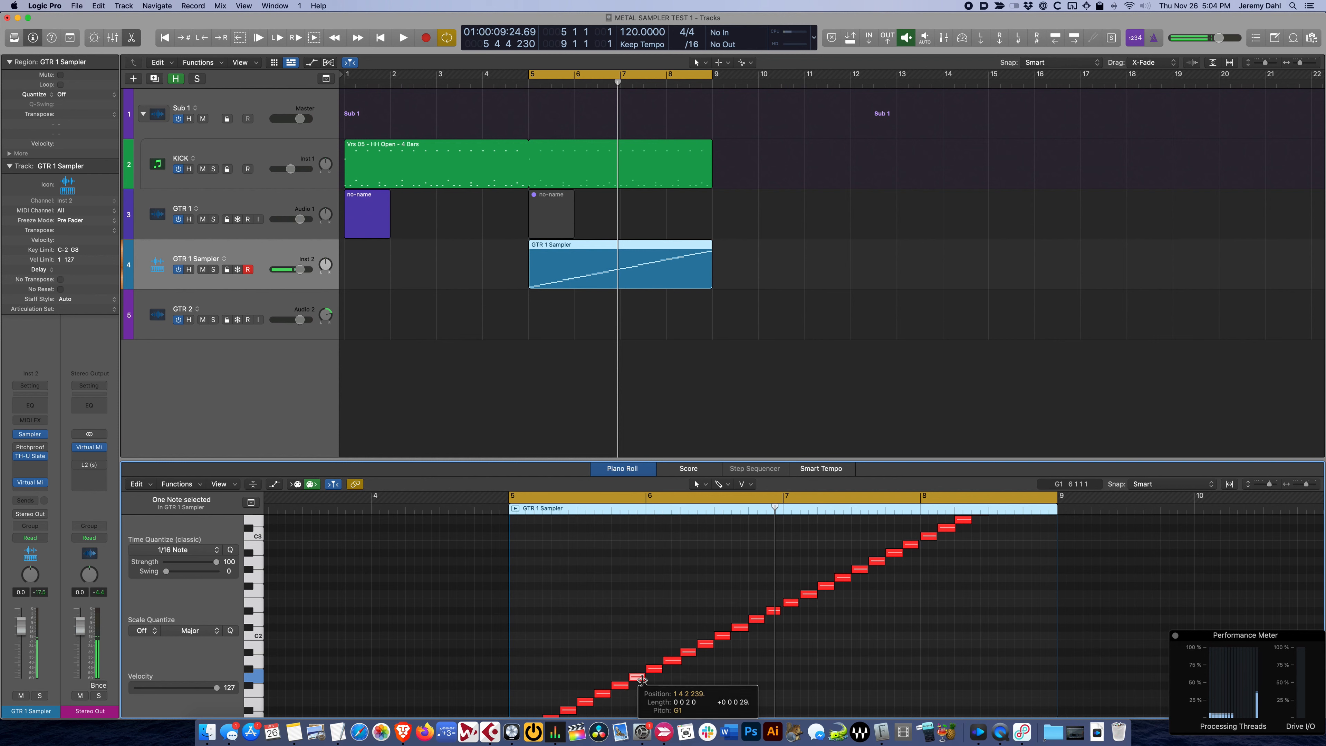
pyautogui.click(621, 686)
pyautogui.click(607, 695)
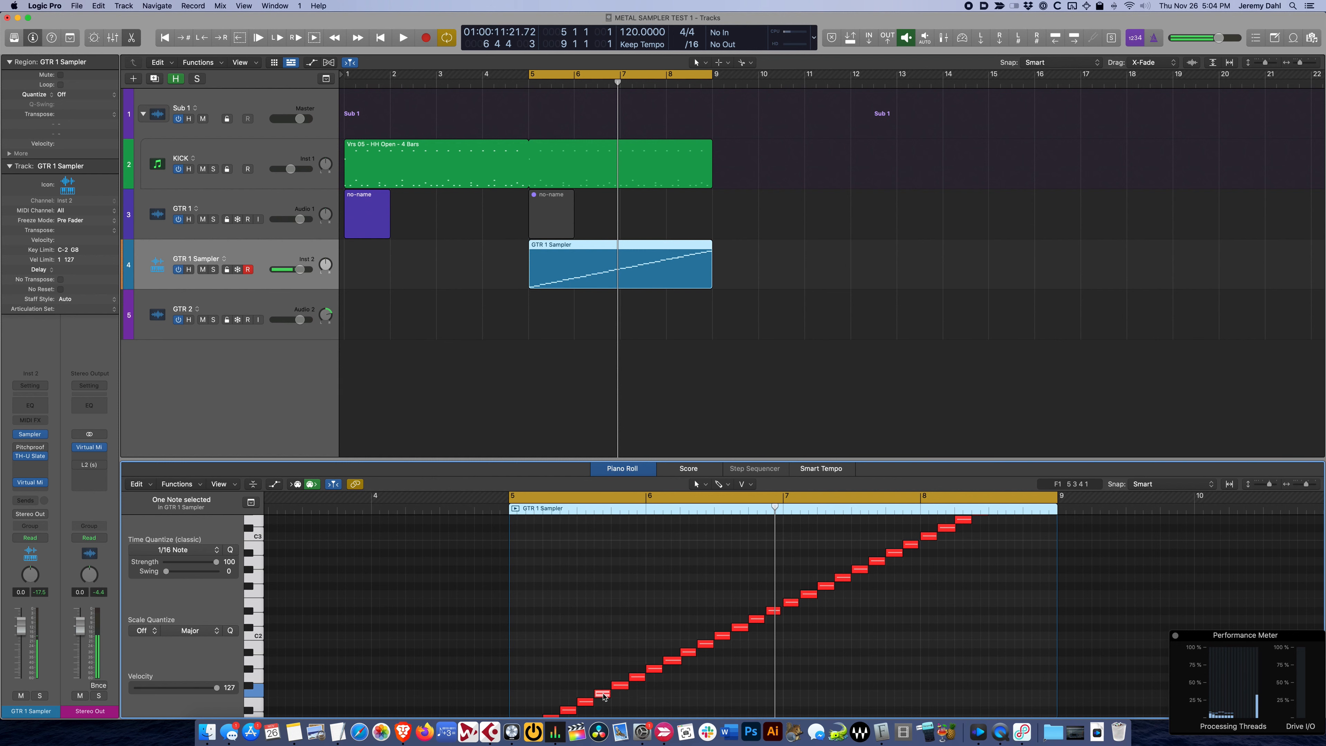
pyautogui.click(620, 688)
# Play the GTR 1 Sampler region again and audition the A♯1 note in the Piano Roll
pyautogui.press('space')
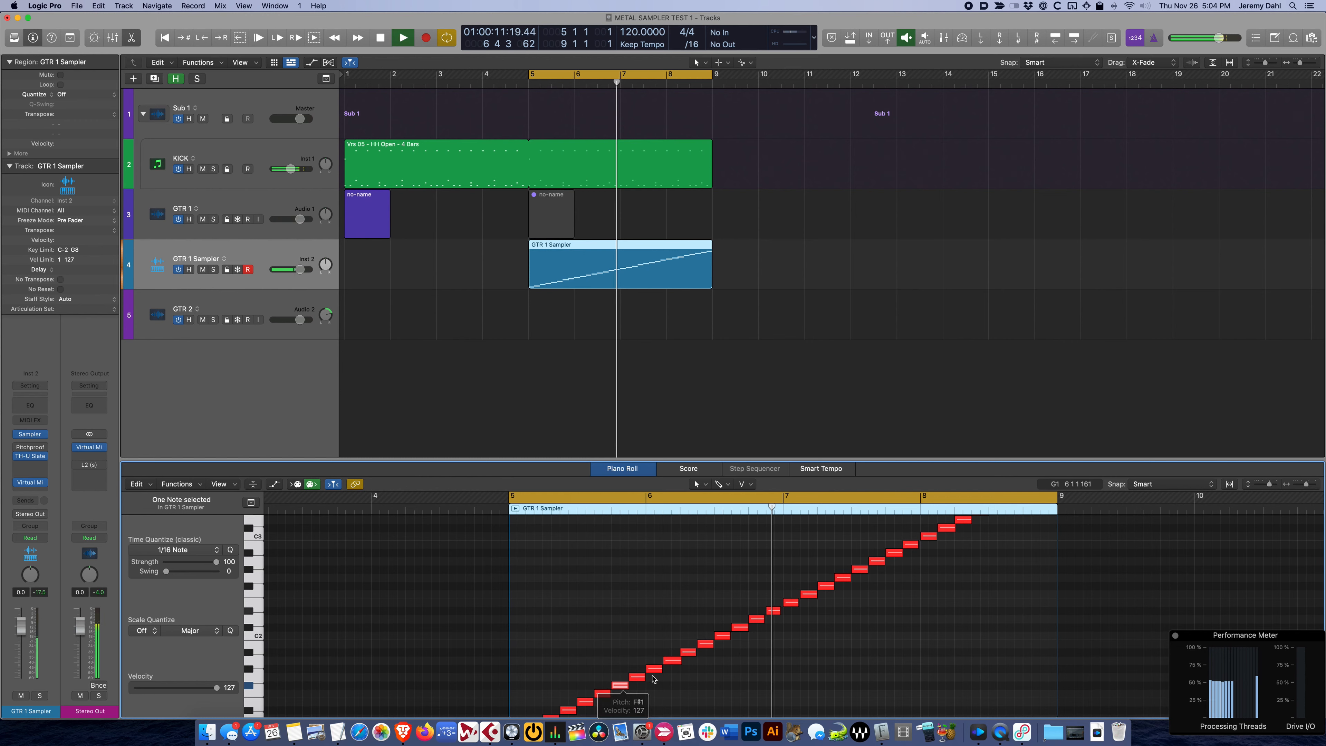
pyautogui.click(691, 652)
pyautogui.moveTo(693, 654); pyautogui.dragTo(695, 656)
pyautogui.press('space')
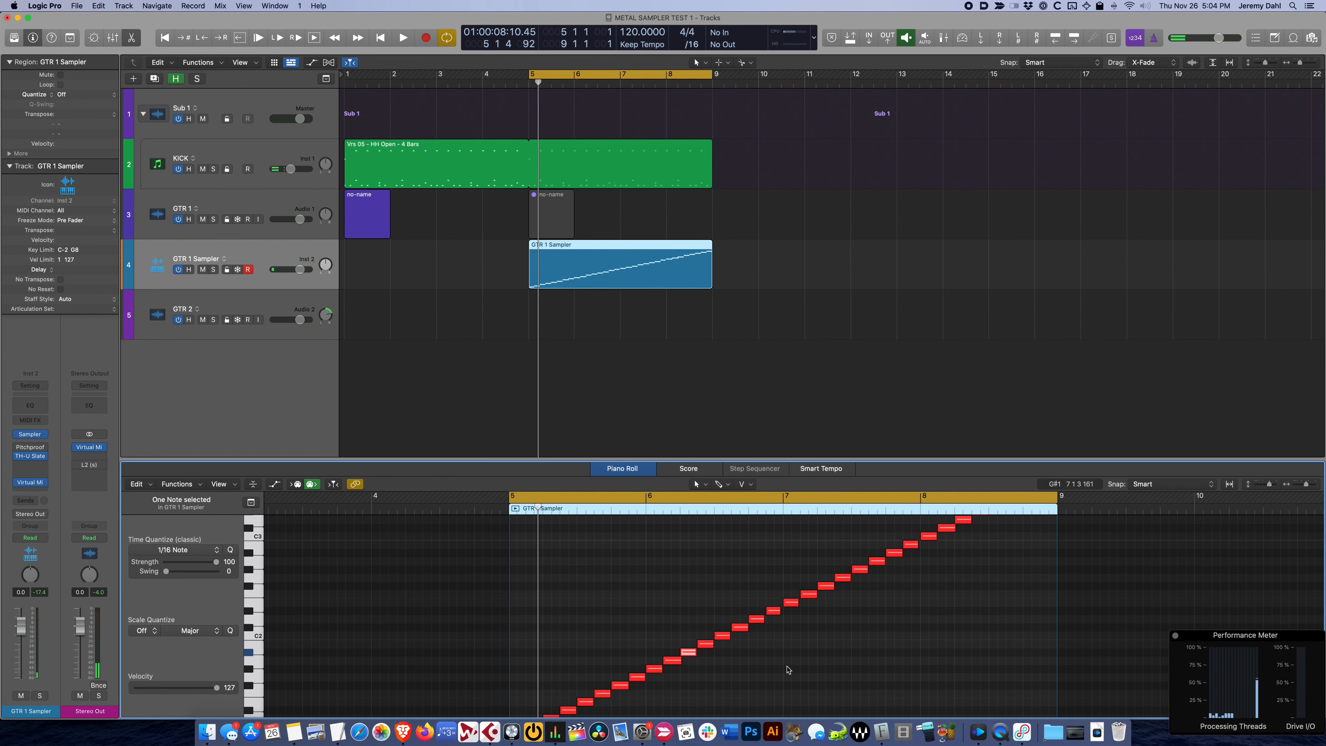
pyautogui.scroll(-5, 690, 620)
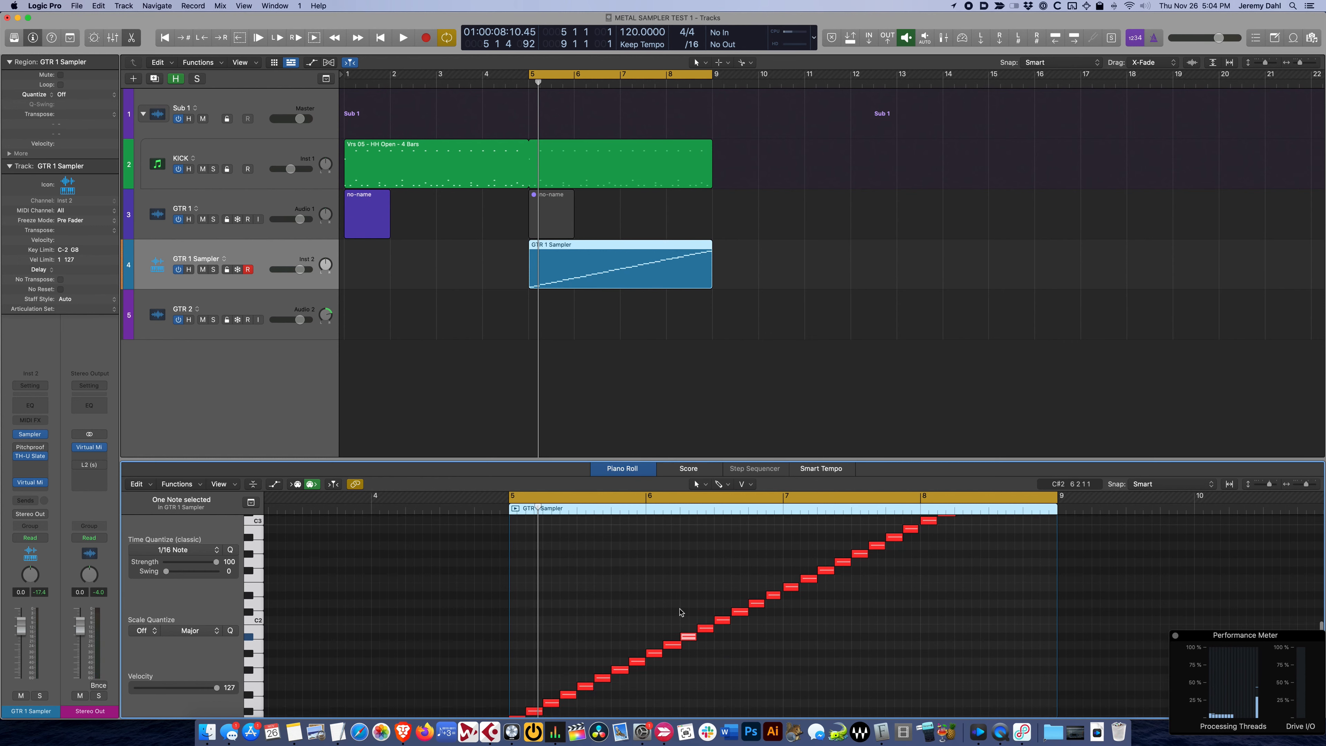
# Play back the GTR 1 Sampler region and delete all of its notes in the Piano Roll
pyautogui.press('space')
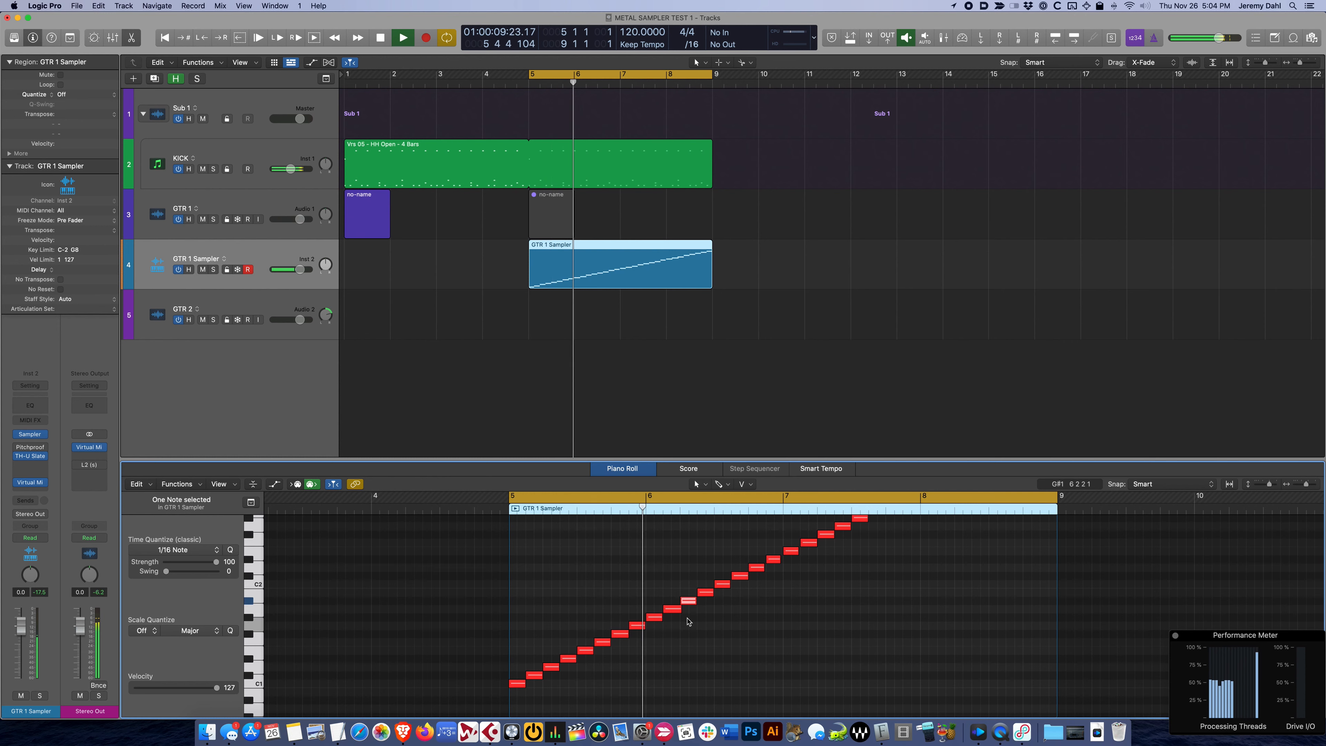
pyautogui.scroll(3, 731, 643)
pyautogui.press('space')
pyautogui.scroll(-2, 747, 648)
pyautogui.press('super+a')
pyautogui.press('Delete')
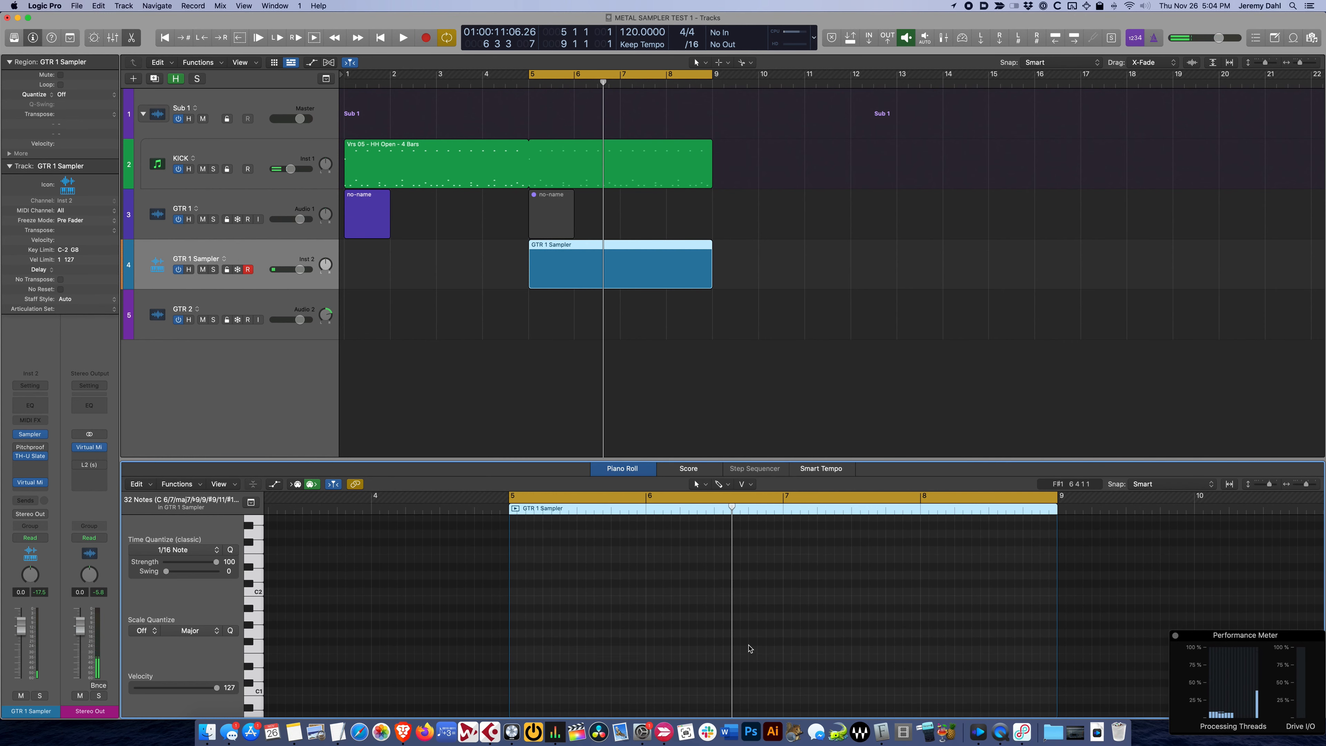
# Audition the C1 slice on the Piano Roll keyboard
pyautogui.hscroll(-1, 315, 683)
pyautogui.click(260, 693)
pyautogui.scroll(-1, 260, 691)
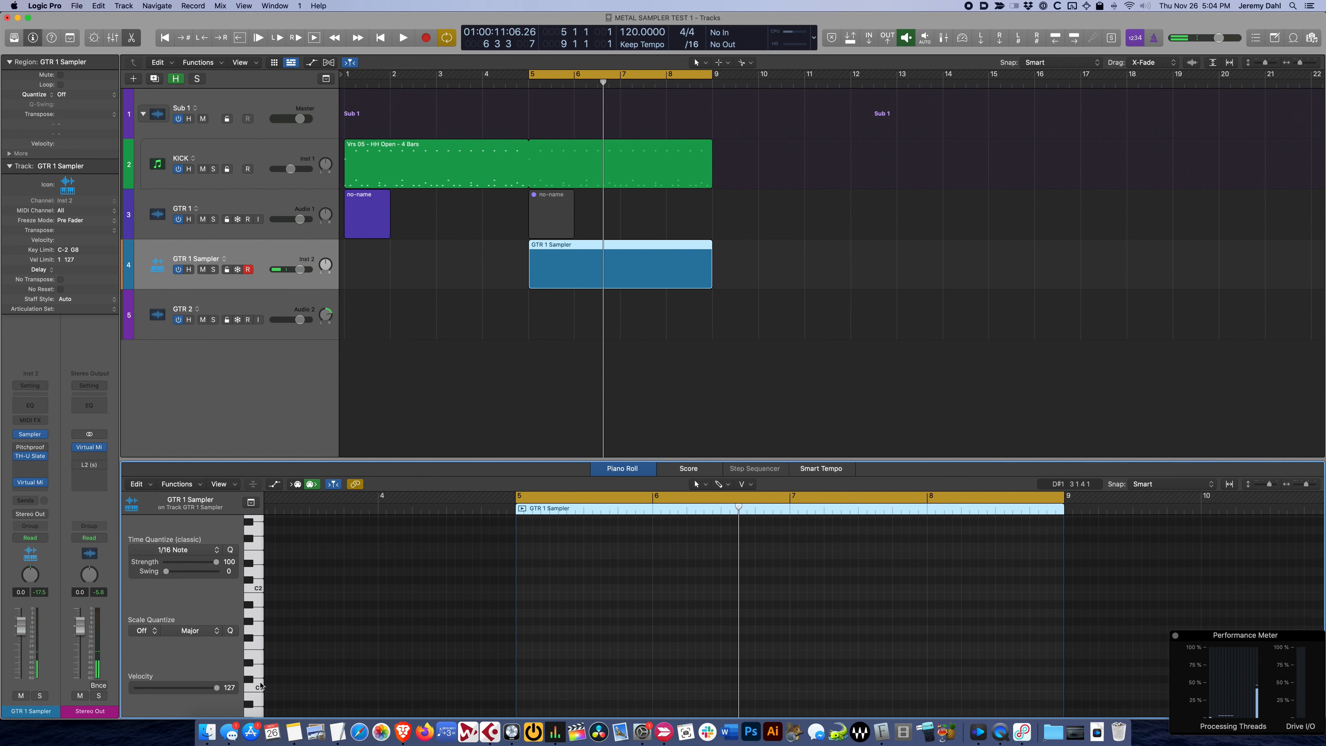
pyautogui.click(261, 686)
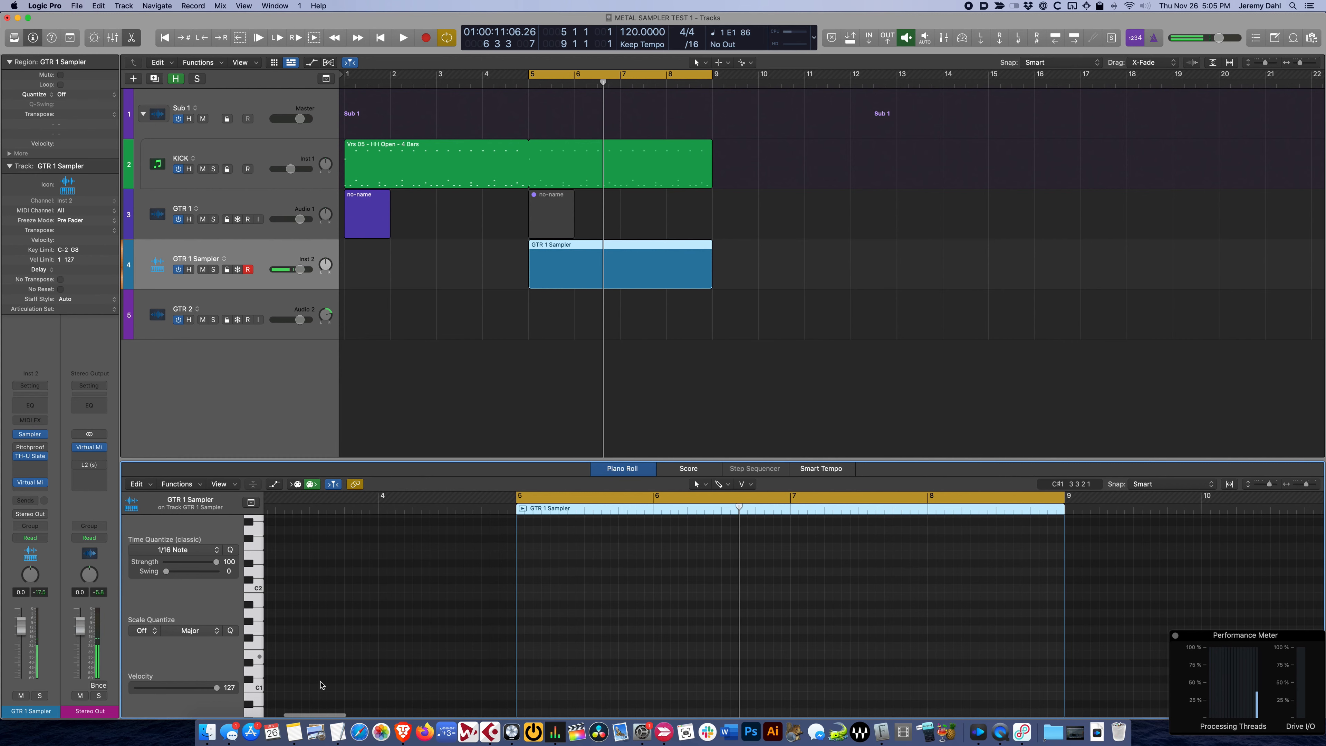
pyautogui.scroll(-1, 554, 574)
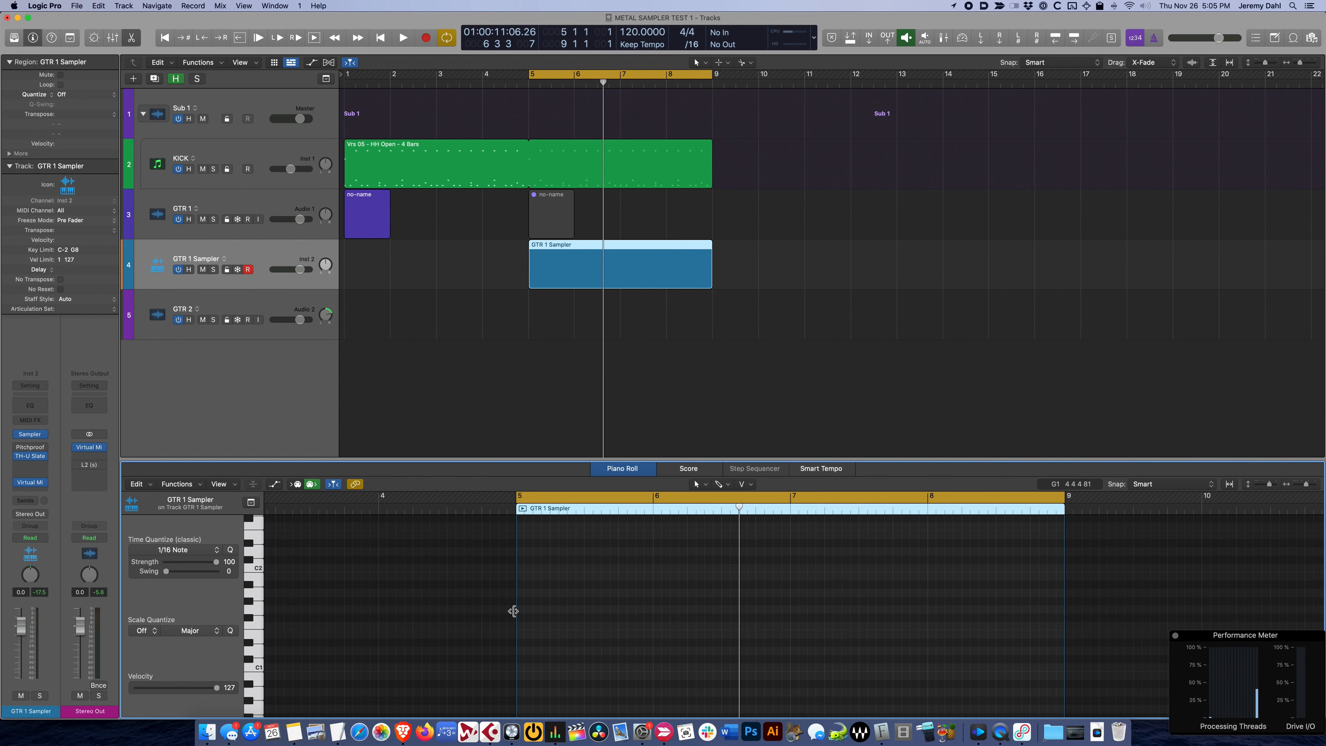
pyautogui.scroll(-1, 534, 649)
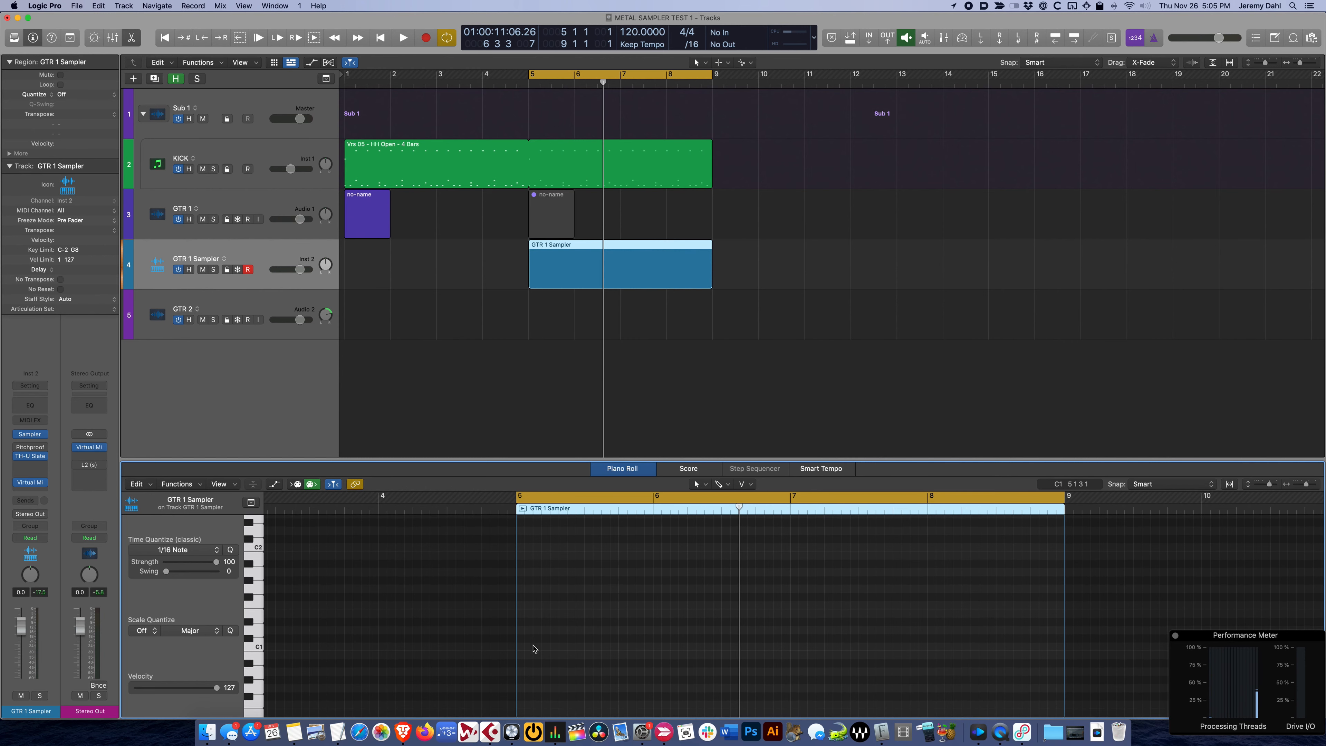
# Add the ascending notes C♯1, D1, D♯1 and E1 on consecutive eighths from bar 5 and play them back
pyautogui.keyDown('super'); pyautogui.click(522, 637); pyautogui.keyUp('super')
pyautogui.press('super+Left')
pyautogui.press('super+Right')
pyautogui.press('super+Right')
pyautogui.keyDown('super'); pyautogui.click(485, 631); pyautogui.keyUp('super')
pyautogui.keyDown('super'); pyautogui.click(506, 622); pyautogui.keyUp('super')
pyautogui.keyDown('super'); pyautogui.click(528, 613); pyautogui.keyUp('super')
pyautogui.press('space')
pyautogui.press('space')
pyautogui.press('Return')
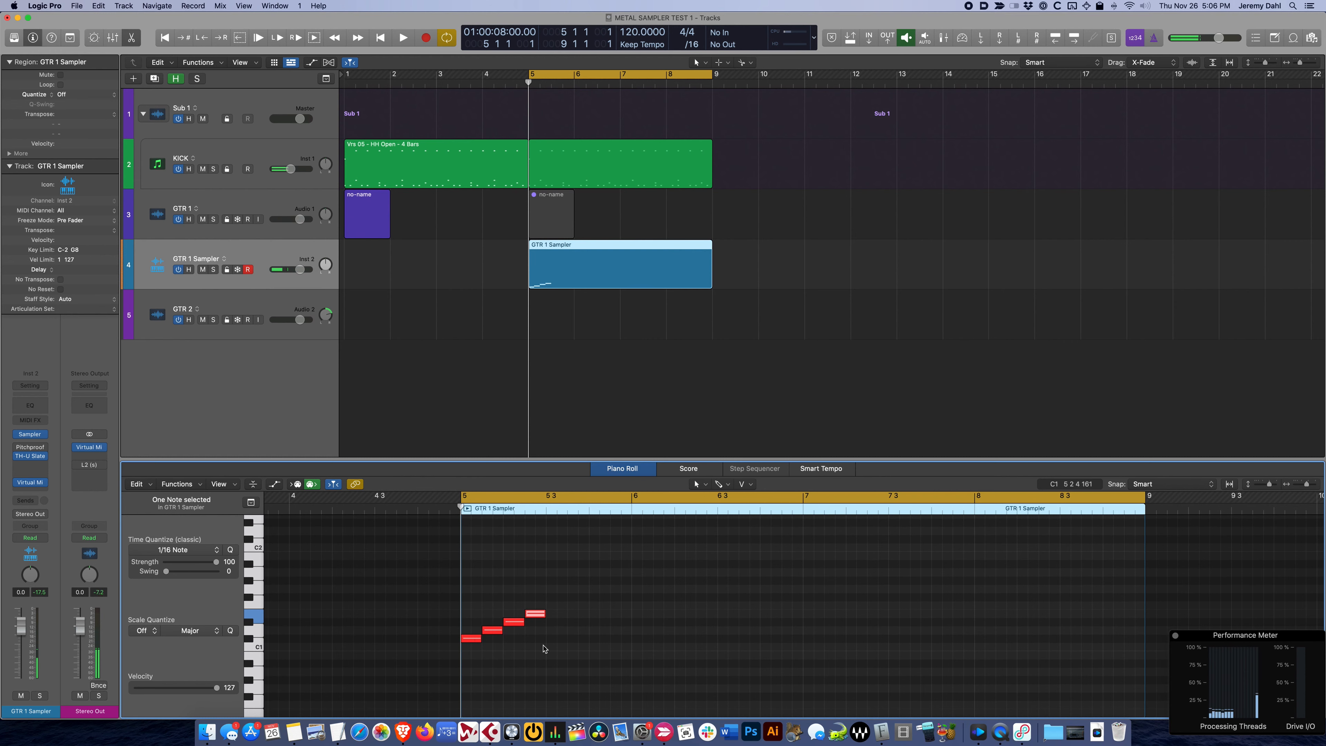
# Move the D1, D♯1 and E1 notes onto consecutive sixteenths after C♯1 in beat 1 of bar 5 and play the phrase
pyautogui.scroll(1, 505, 658)
pyautogui.press('super+Left')
pyautogui.press('super+Left')
pyautogui.press('super+Right')
pyautogui.press('super+Right')
pyautogui.press('super+Right')
pyautogui.press('super+Right')
pyautogui.click(494, 640)
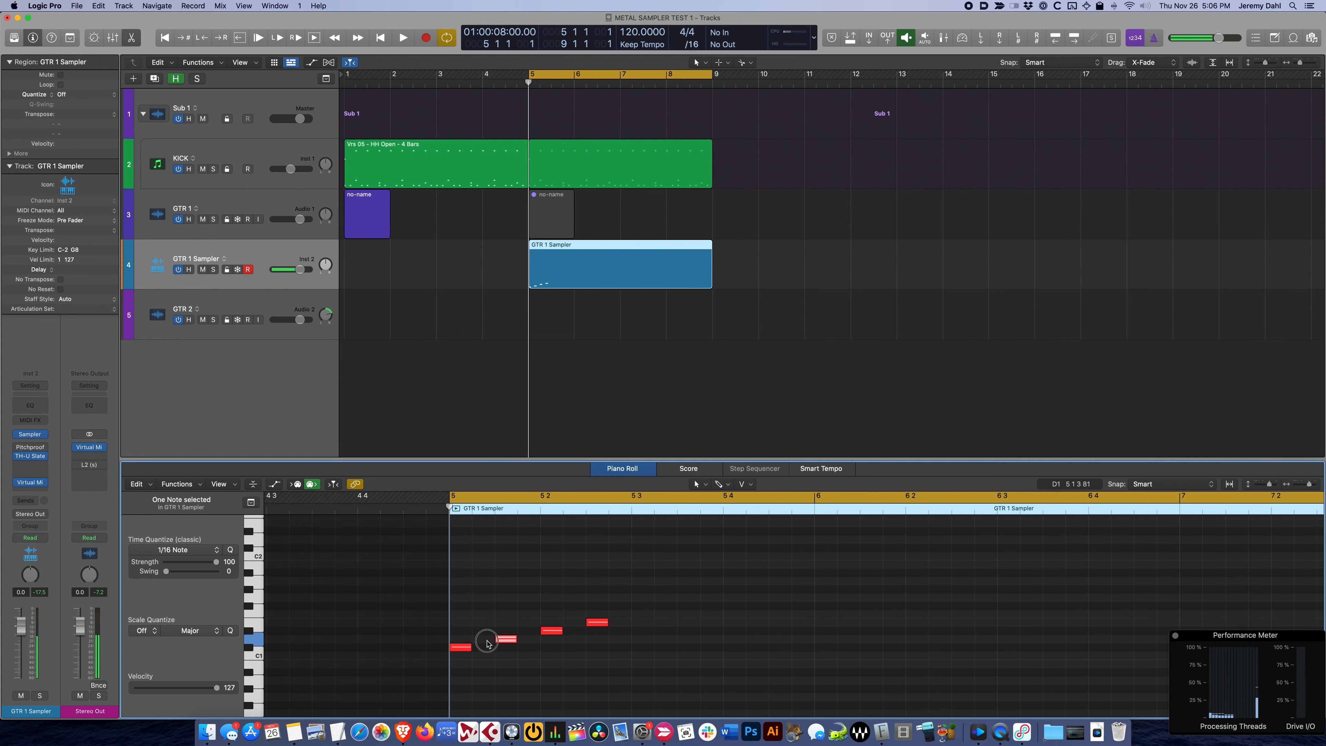
pyautogui.moveTo(494, 643)
pyautogui.mouseDown()
pyautogui.moveTo(478, 646)
pyautogui.moveTo(504, 633)
pyautogui.mouseUp()
pyautogui.moveTo(597, 623); pyautogui.dragTo(529, 624)
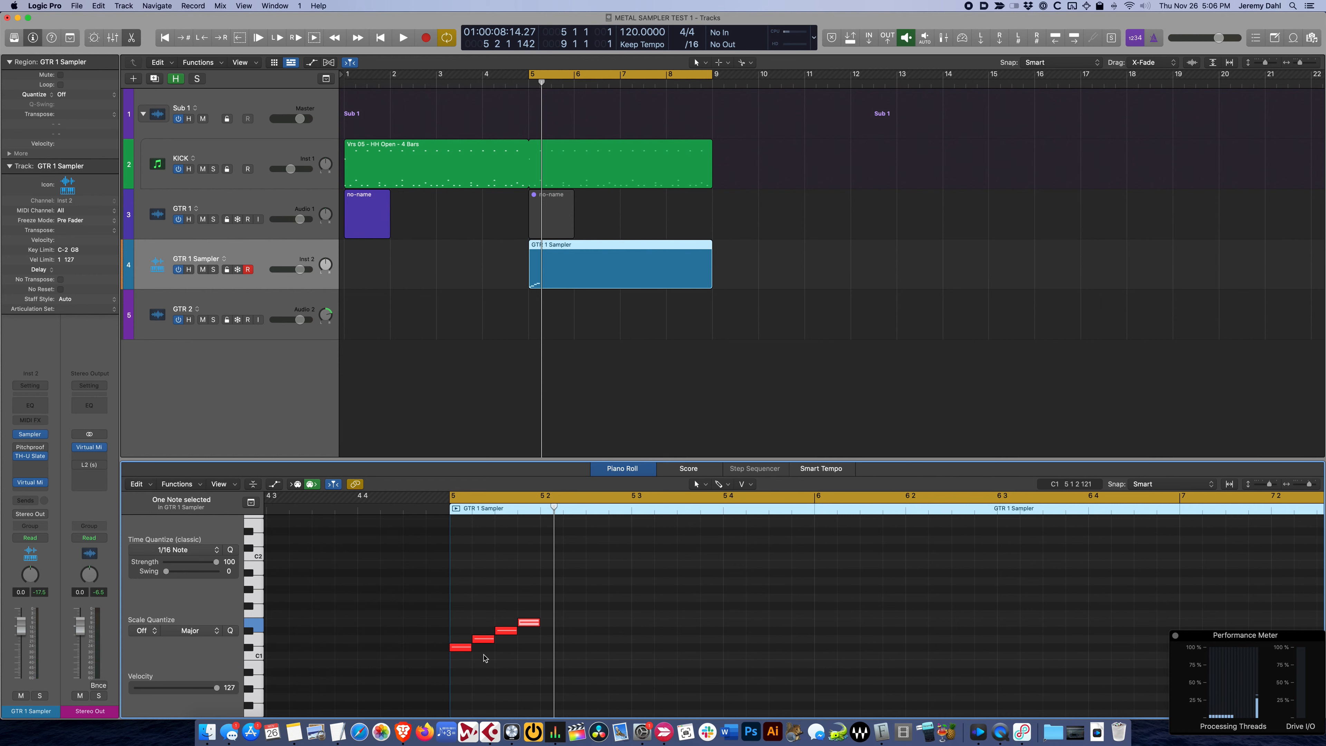
pyautogui.press('space')
pyautogui.press('space')
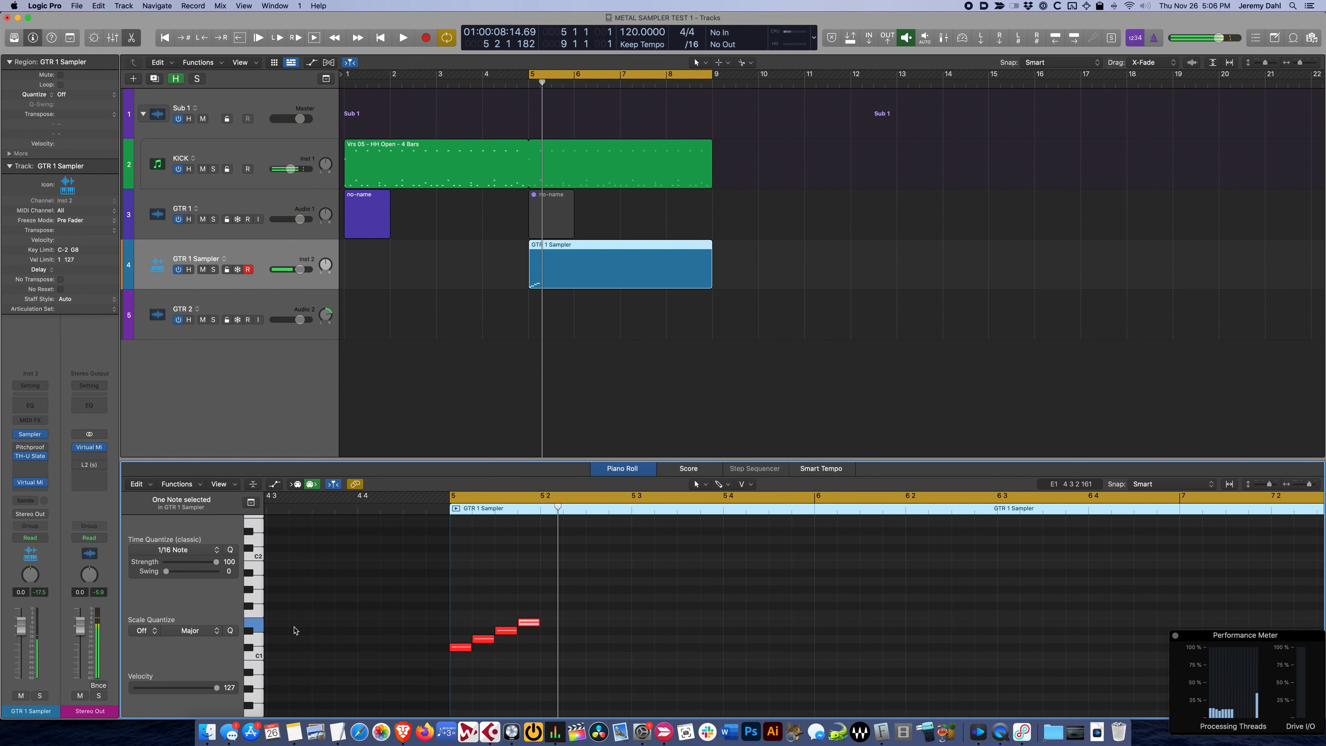
# Audition C1, add an eighth-length C1 on beat 2 followed by sixteenth notes F1 and F♯1, and play the phrase
pyautogui.click(259, 658)
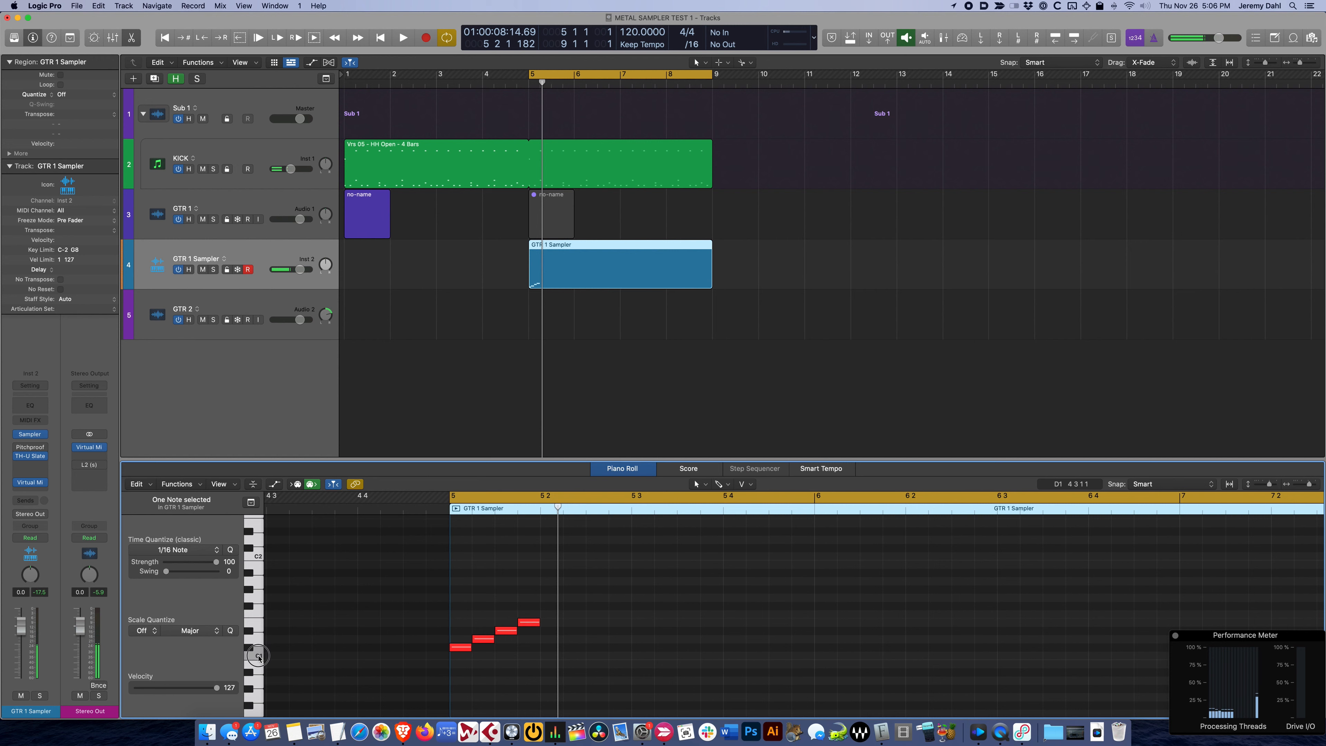
pyautogui.click(549, 614)
pyautogui.moveTo(558, 613); pyautogui.dragTo(571, 657)
pyautogui.press('space')
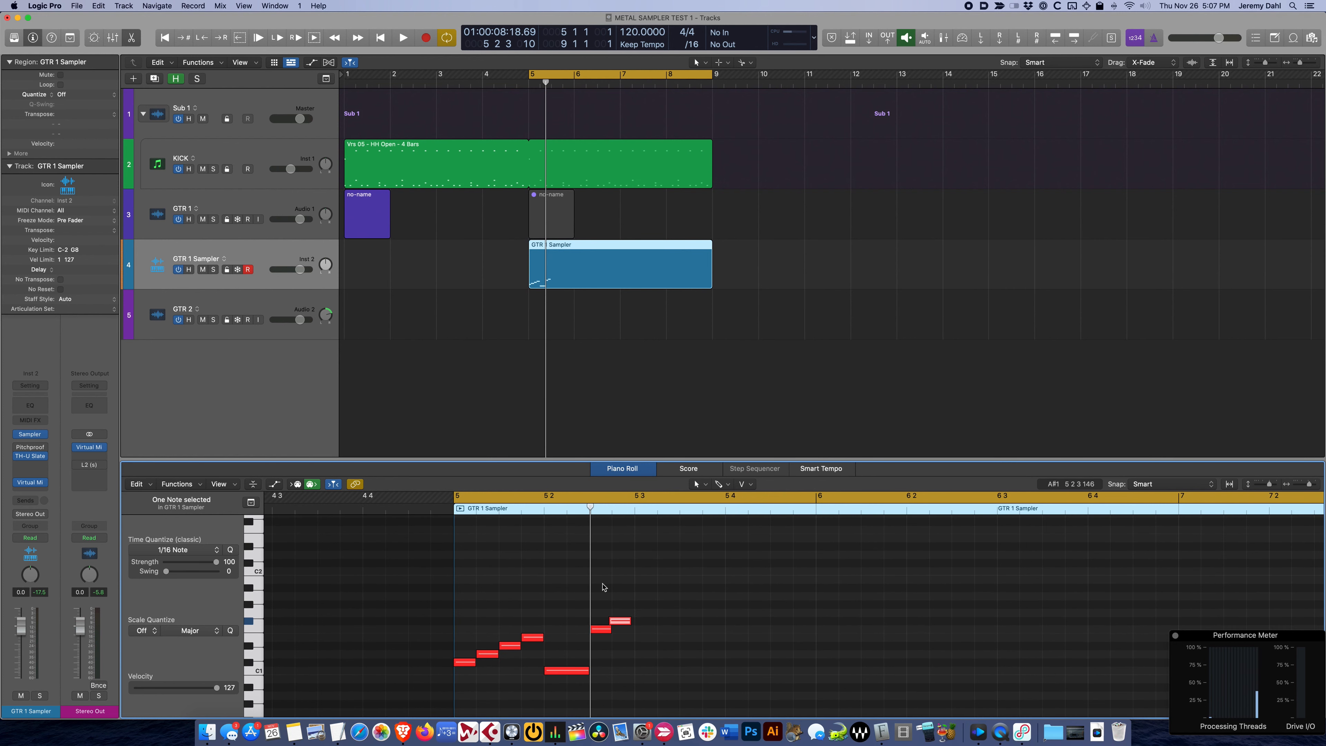
pyautogui.press('space')
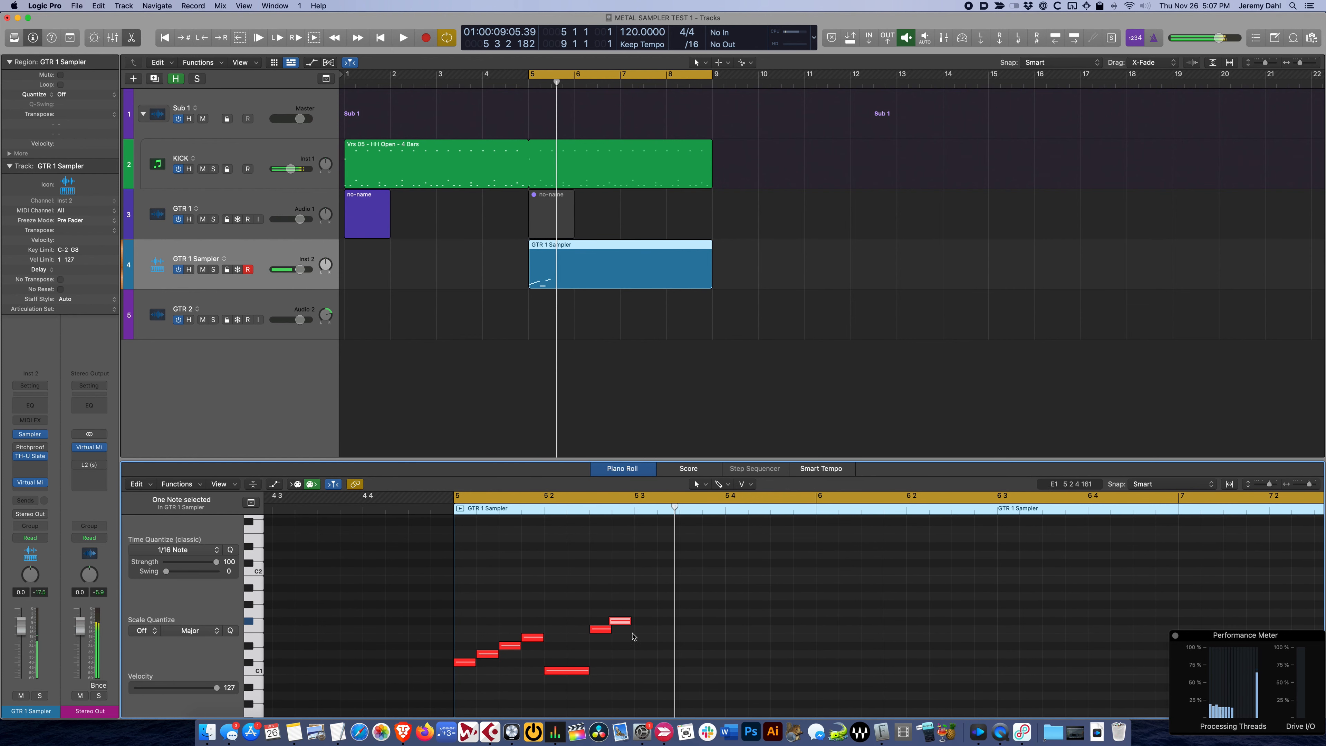
# Fill beat 3 of bar 5 with sixteenth notes G1 and A1 followed by an eighth-length G♯1
pyautogui.click(646, 613)
pyautogui.click(668, 606)
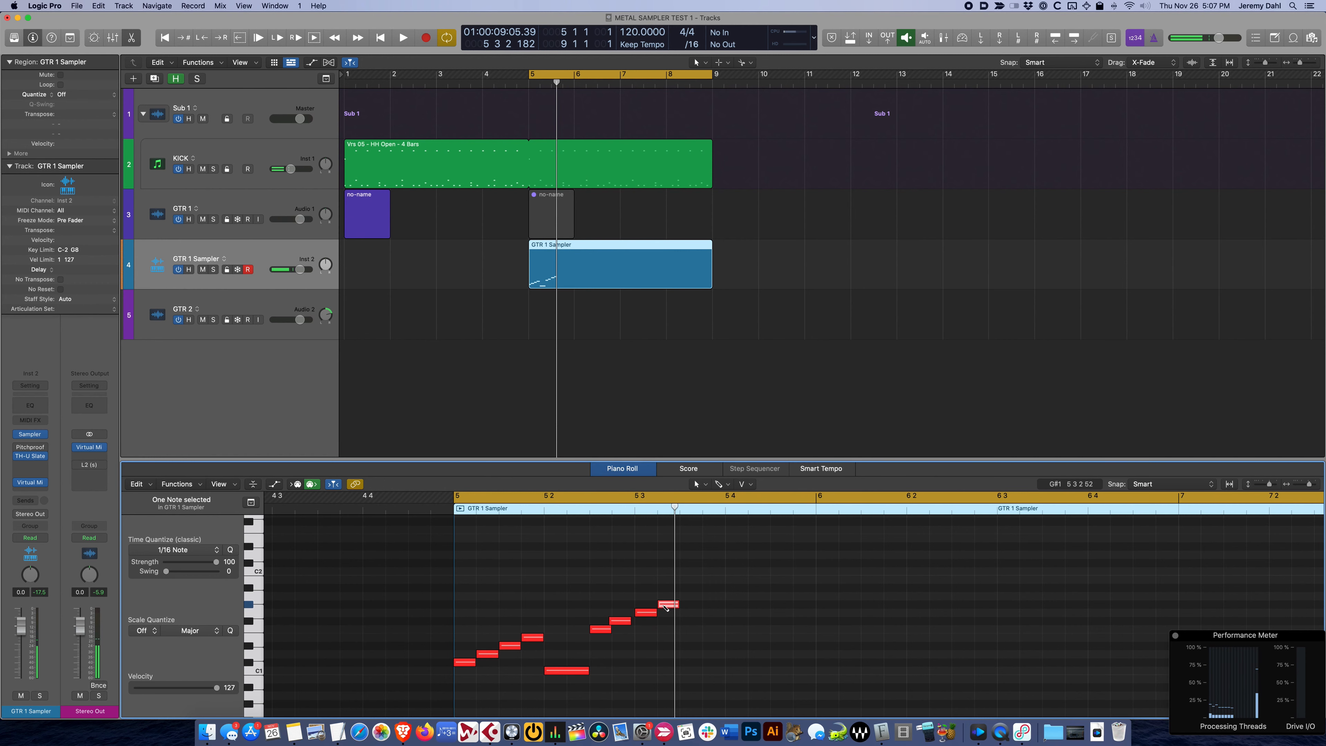
pyautogui.hscroll(-1, 673, 605)
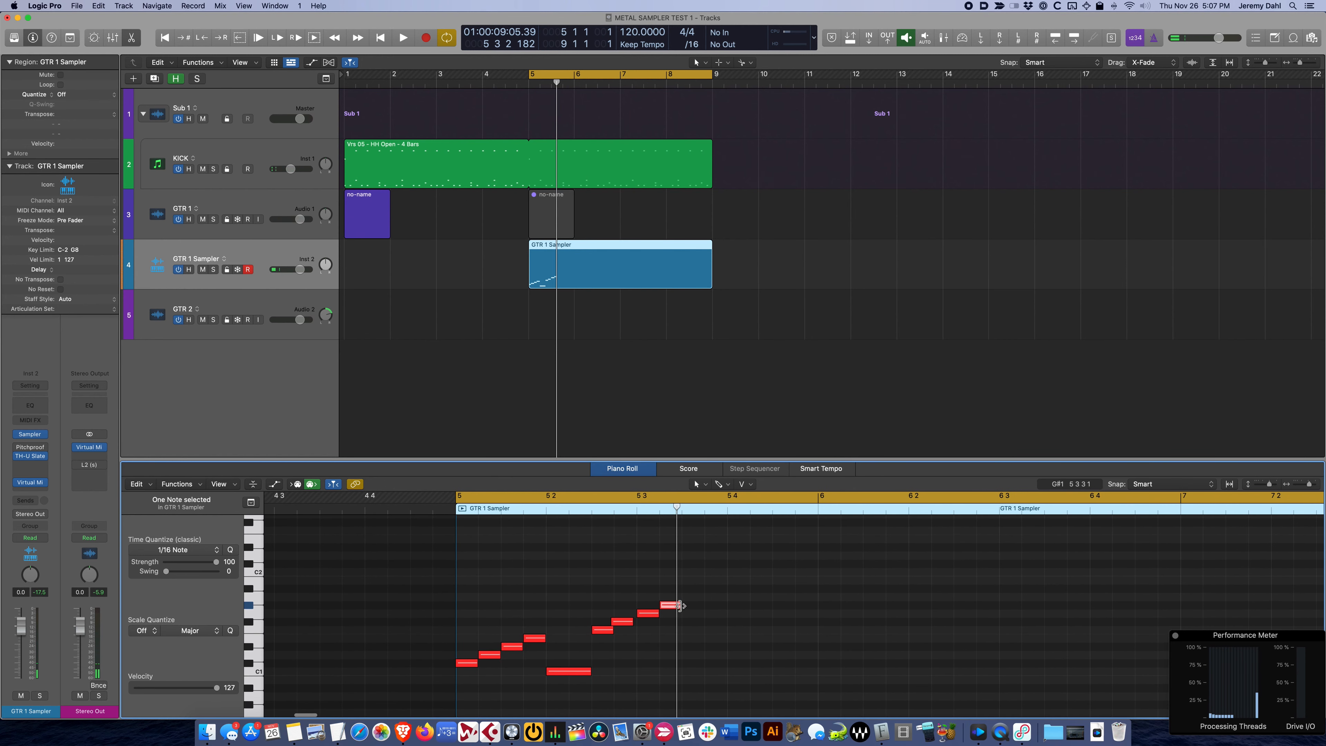
pyautogui.moveTo(677, 605); pyautogui.dragTo(727, 605)
pyautogui.click(658, 515)
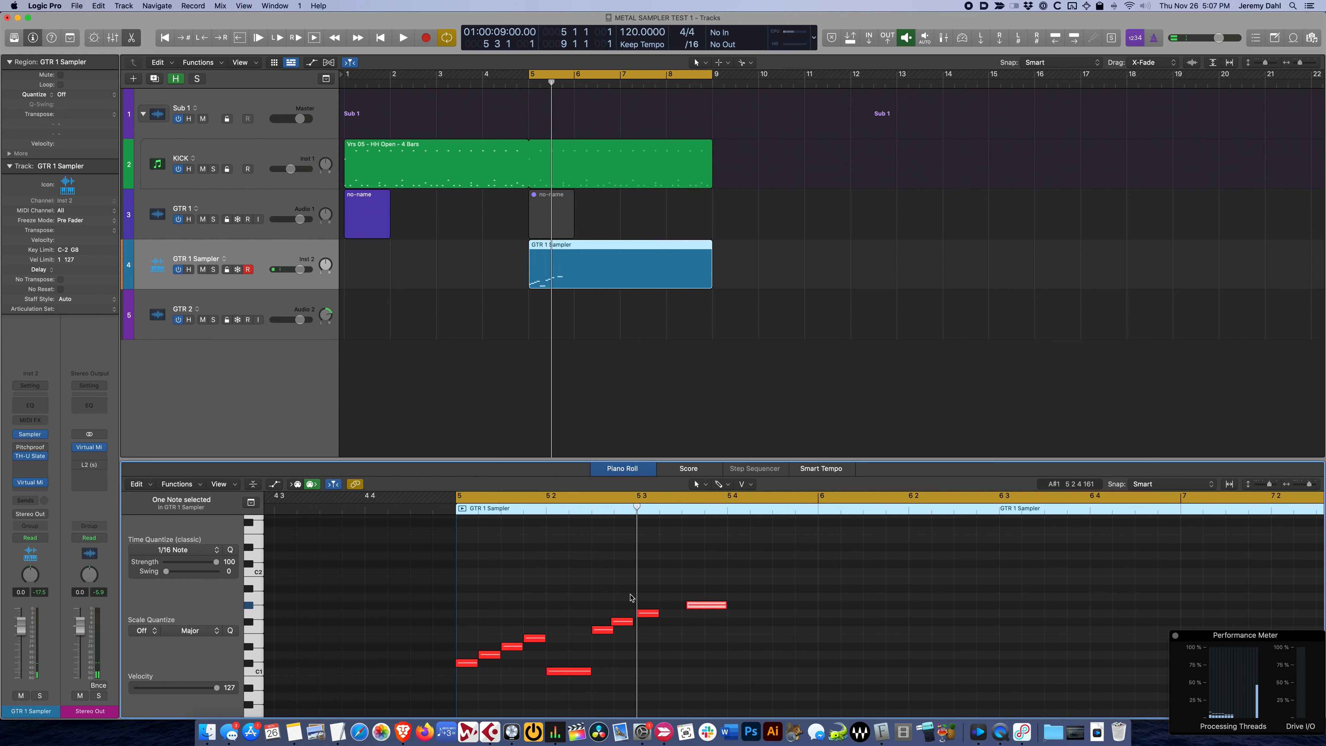
pyautogui.moveTo(648, 614); pyautogui.dragTo(684, 608)
# Play back the edited sampler phrase and close the Performance Meter
pyautogui.press('Return')
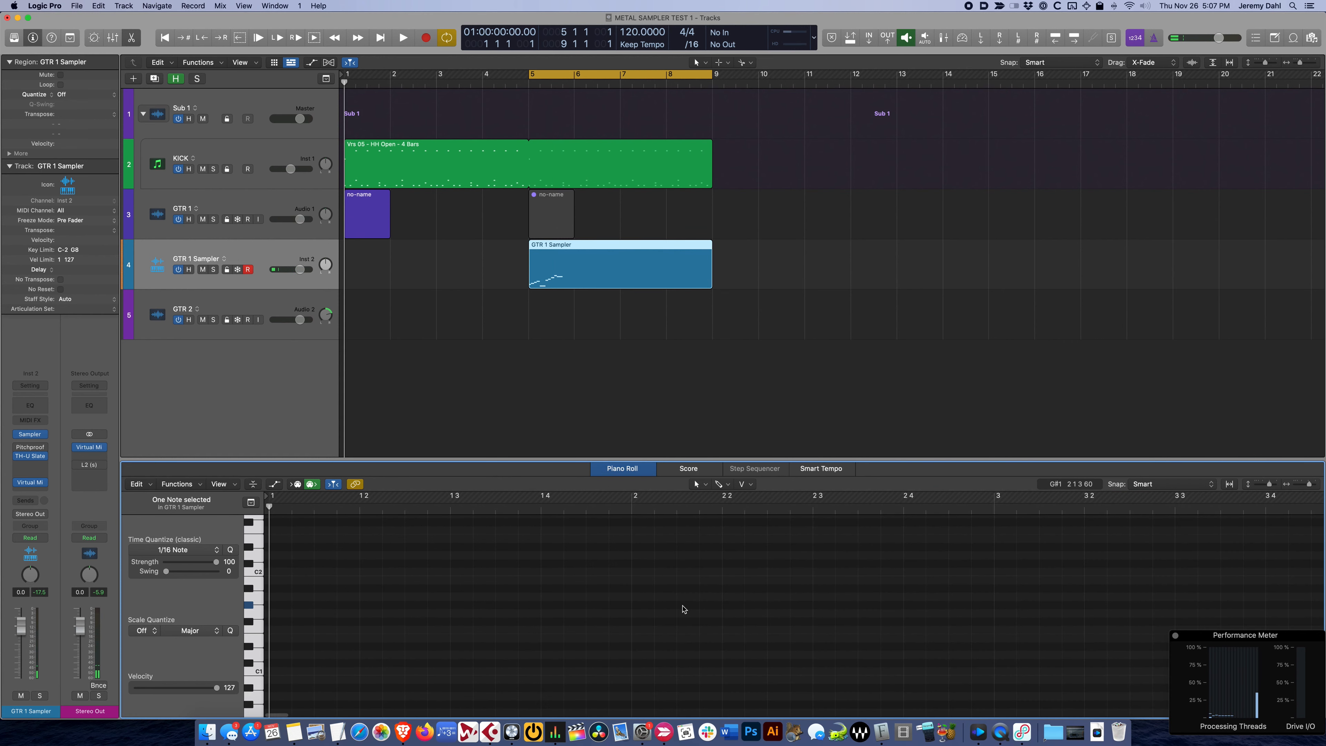
pyautogui.press('space')
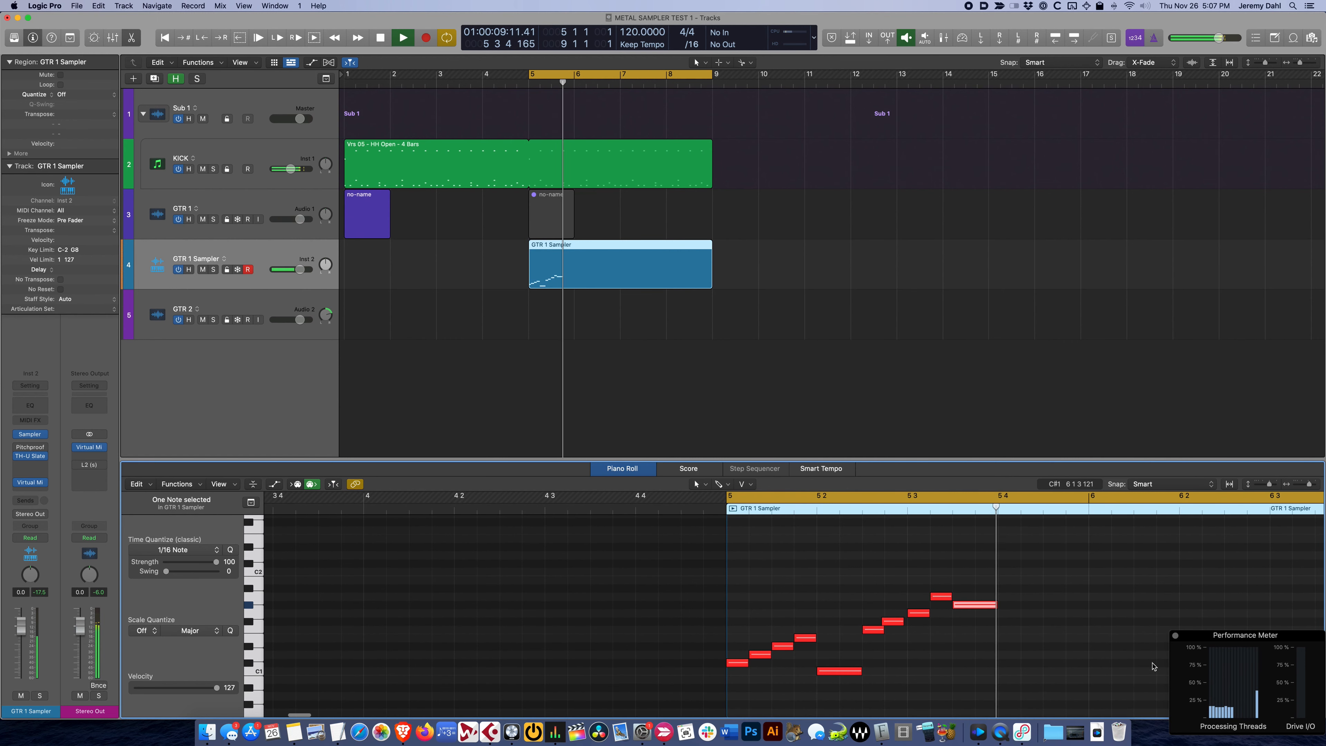
pyautogui.click(1175, 636)
pyautogui.press('space')
pyautogui.press('space')
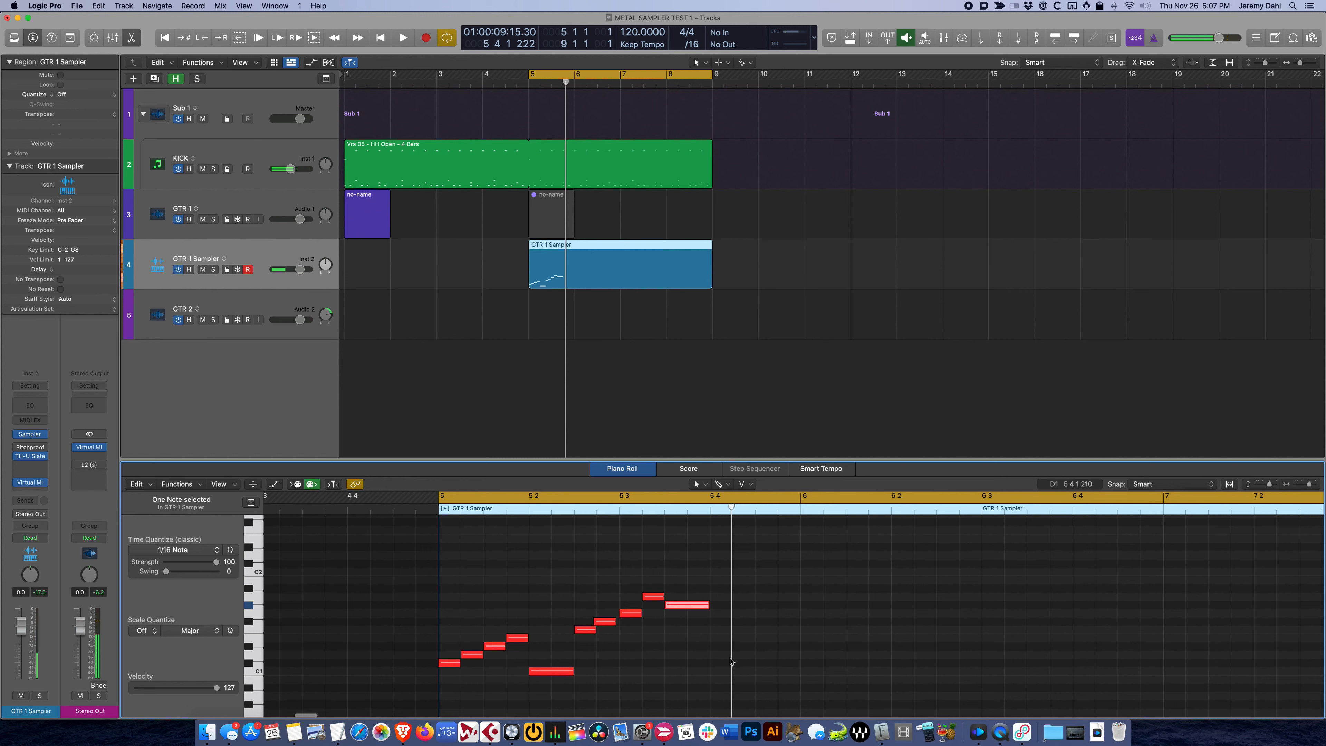
# Add sixteenth notes B1 and C2 at the start of beat 4 in bar 5 and play the phrase
pyautogui.click(730, 655)
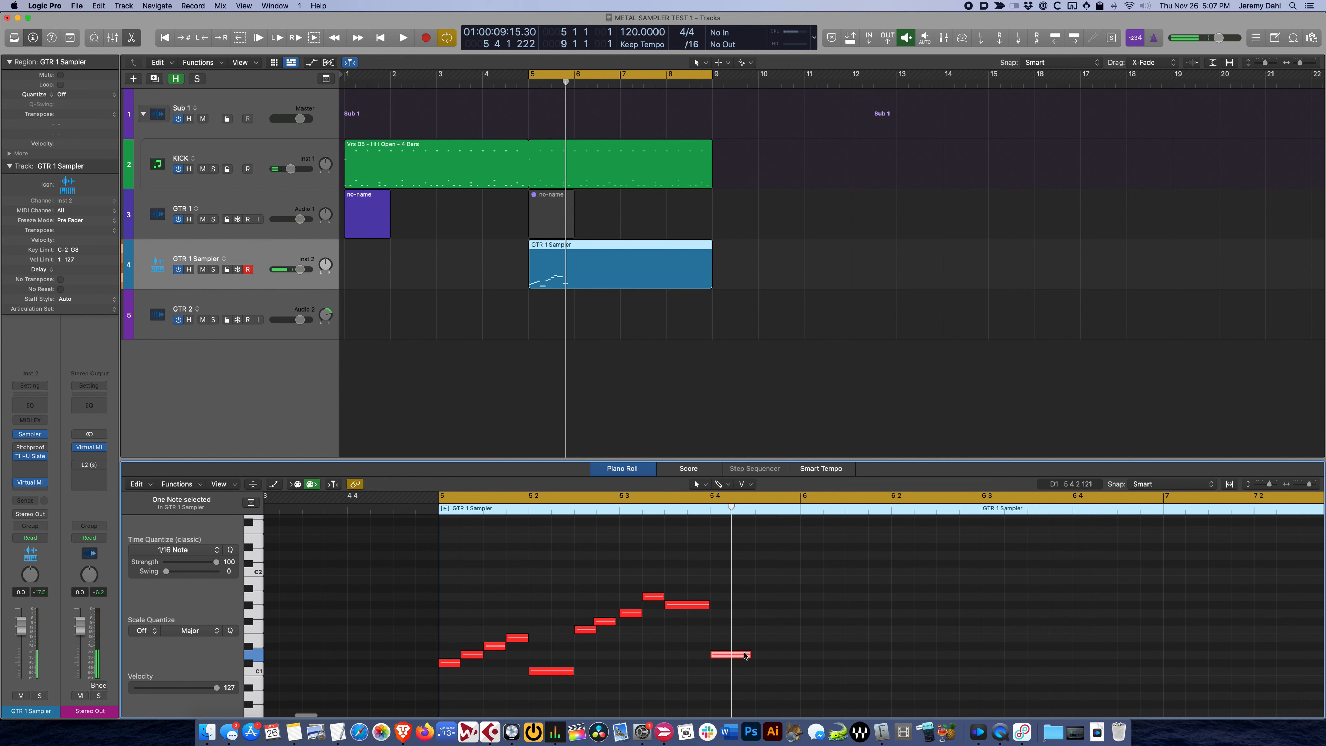
pyautogui.moveTo(746, 657); pyautogui.dragTo(731, 582)
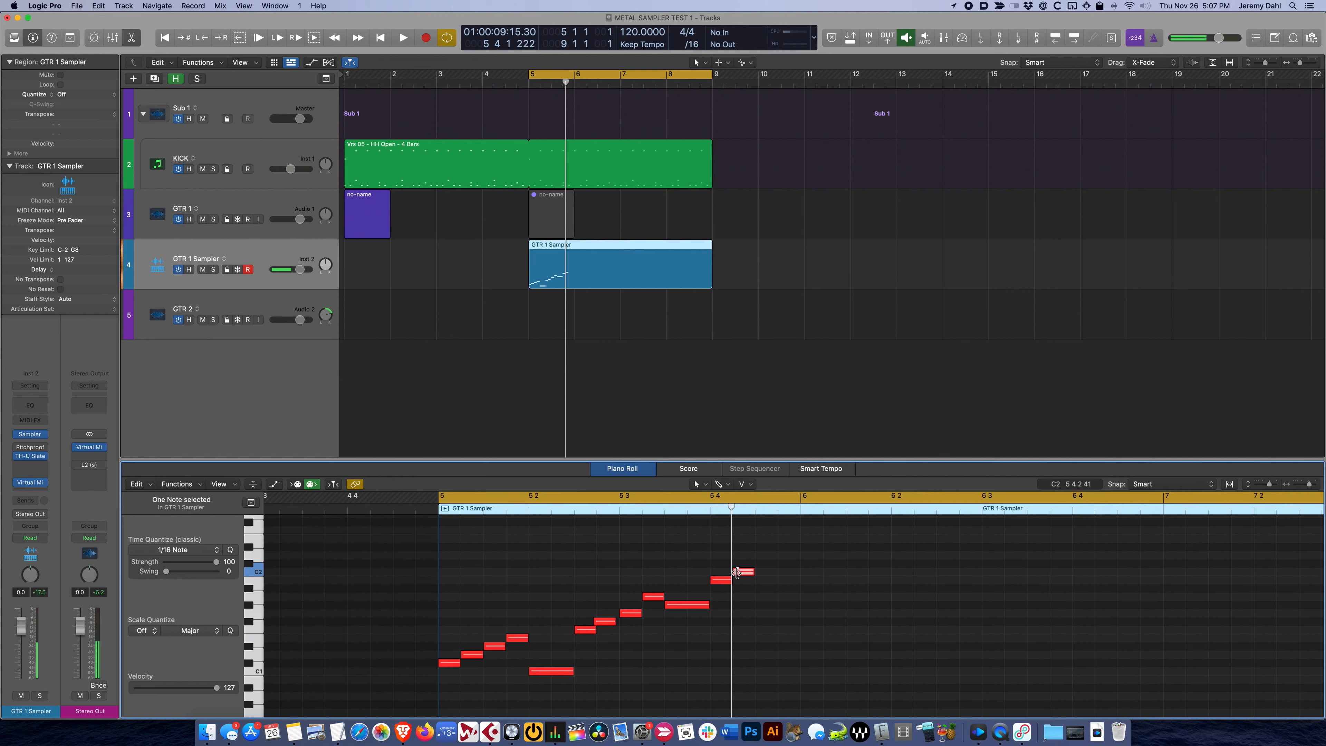
pyautogui.press('space')
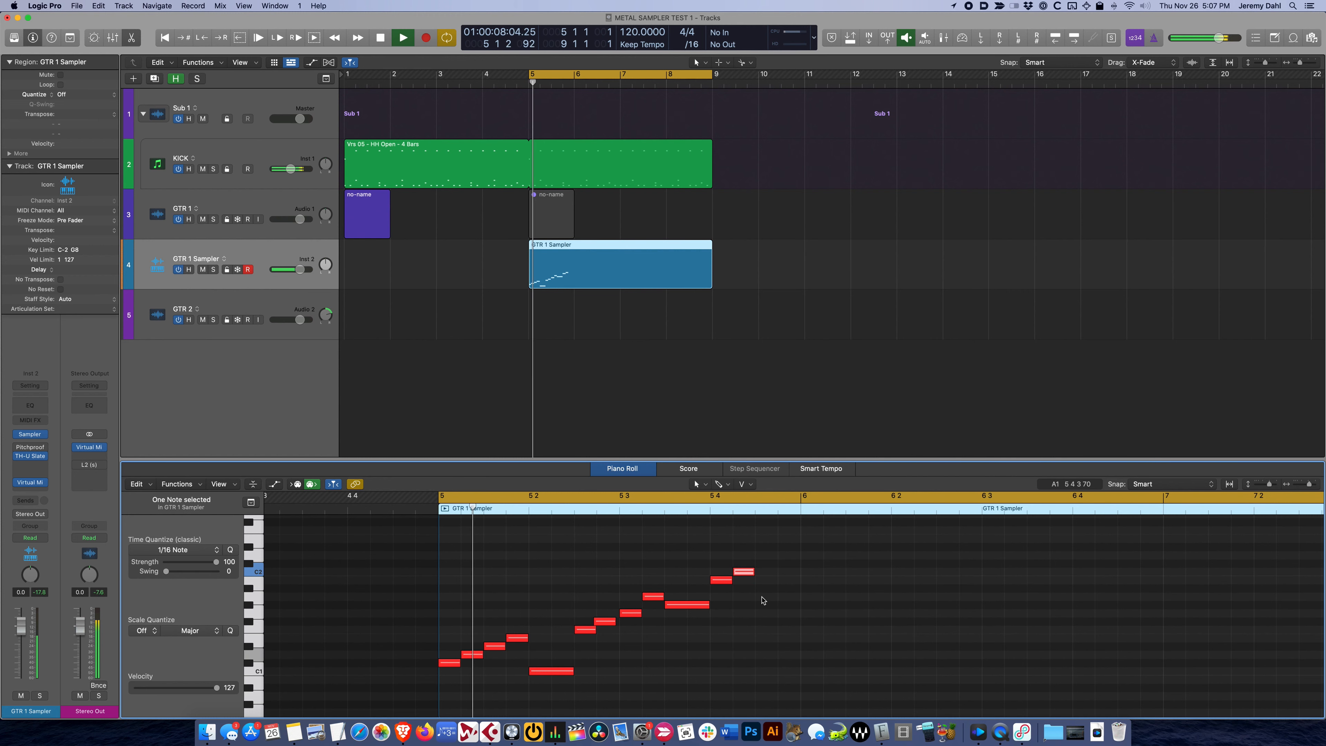
pyautogui.press('space')
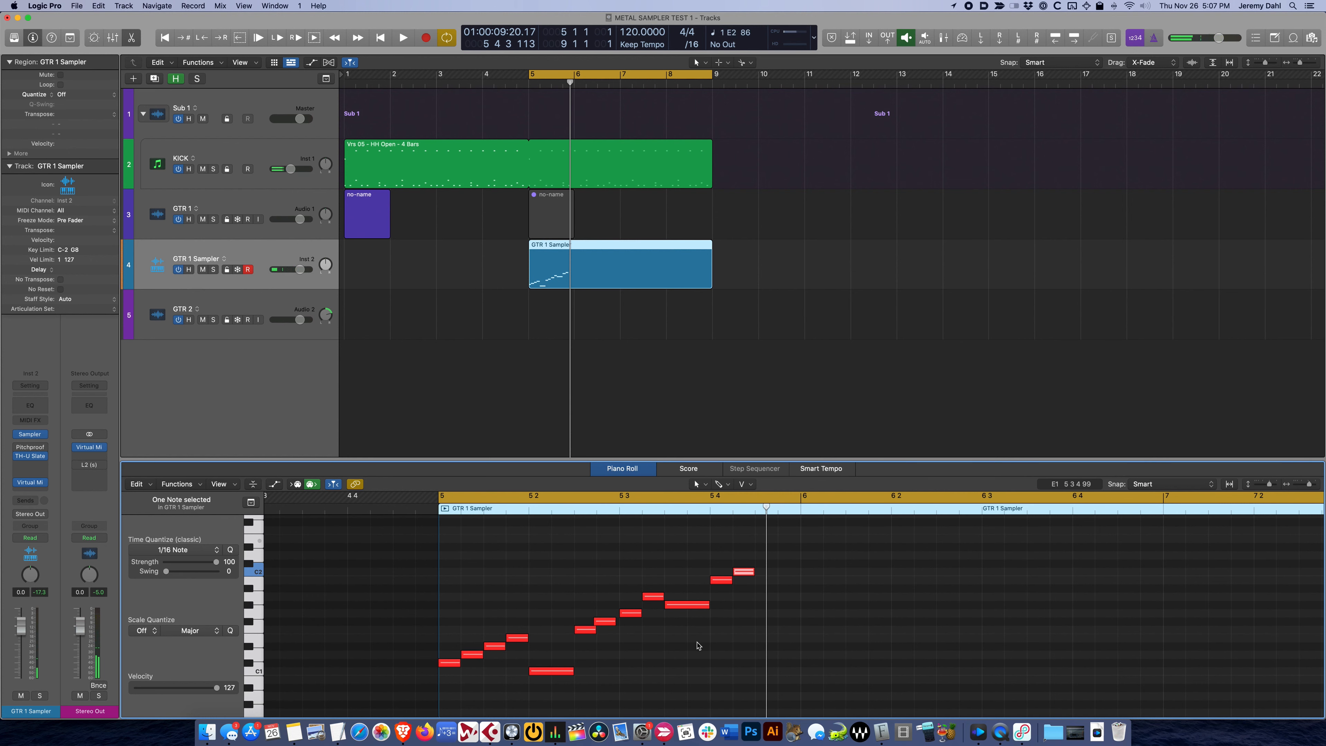
# Add an eighth-length E2 at the end of bar 5, limit the cycle range to bar 5 and play it back
pyautogui.scroll(2, 699, 646)
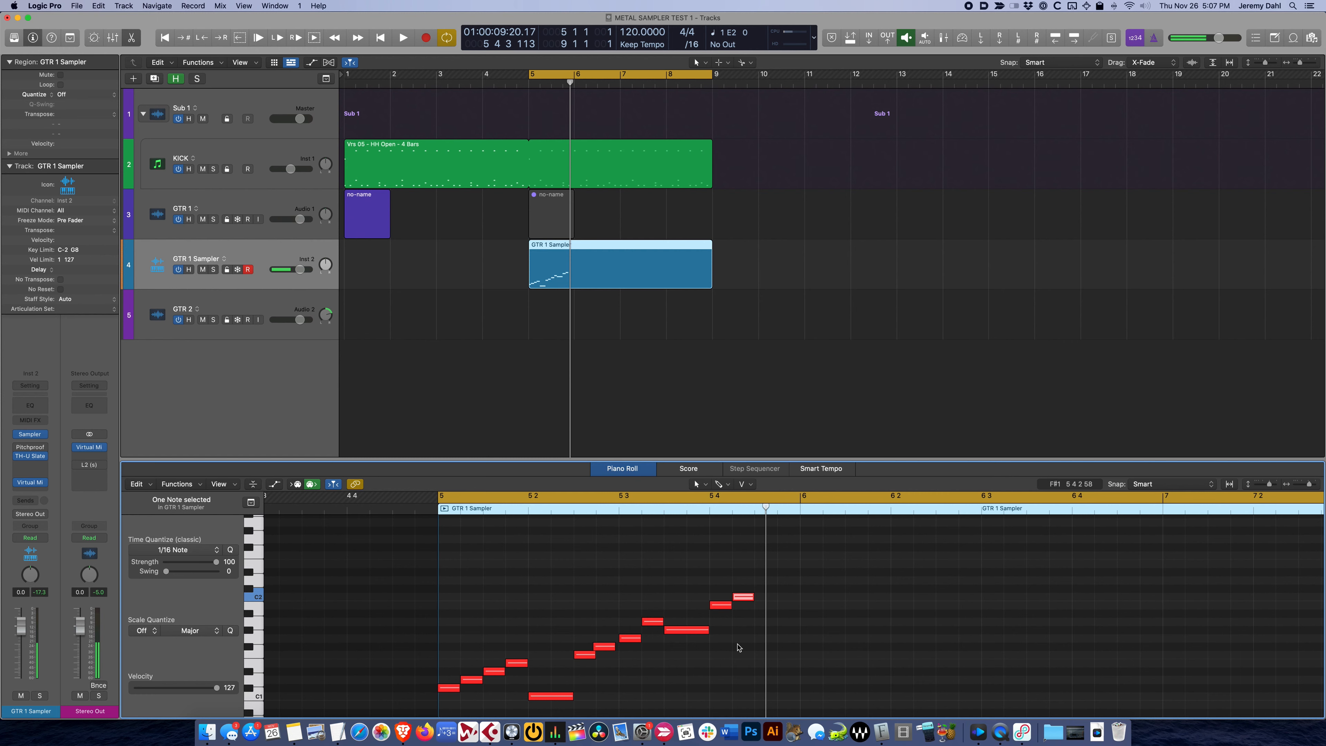
pyautogui.scroll(1, 738, 648)
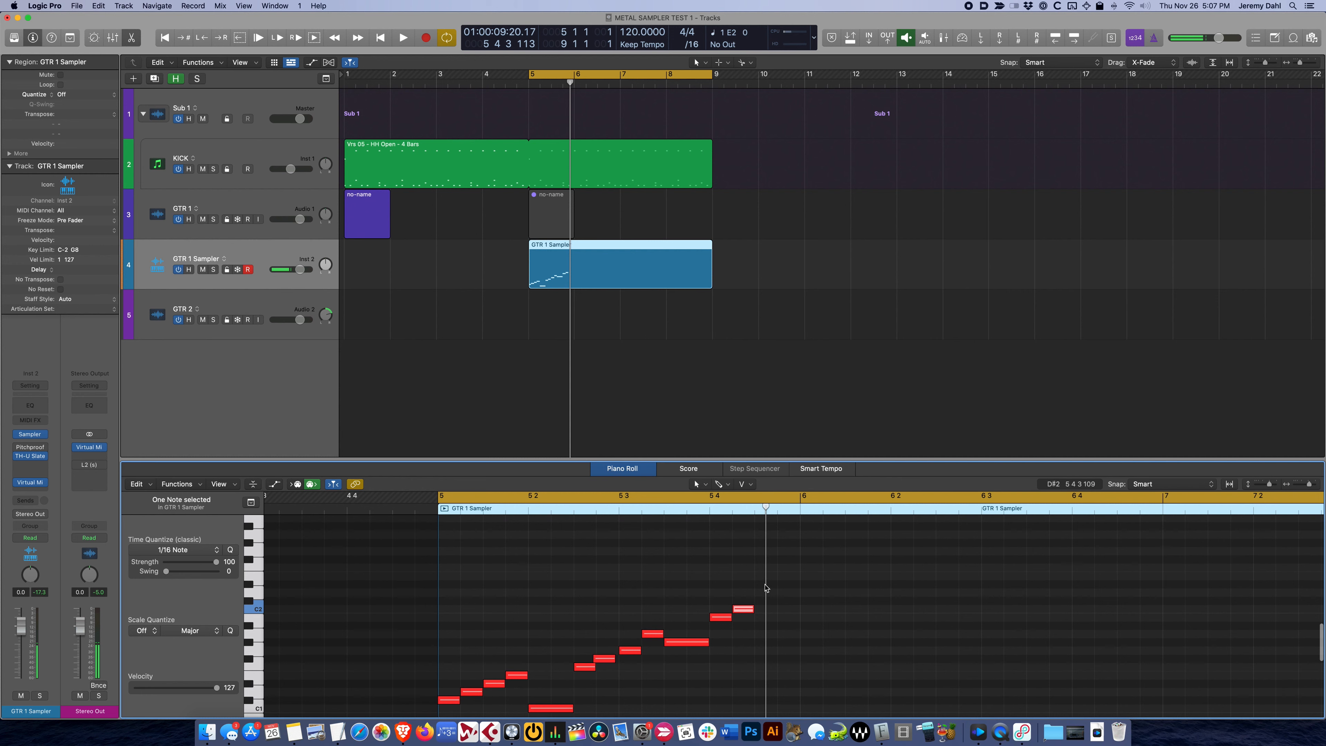
pyautogui.moveTo(762, 576); pyautogui.dragTo(782, 575)
pyautogui.press('c')
pyautogui.moveTo(800, 499); pyautogui.dragTo(440, 500)
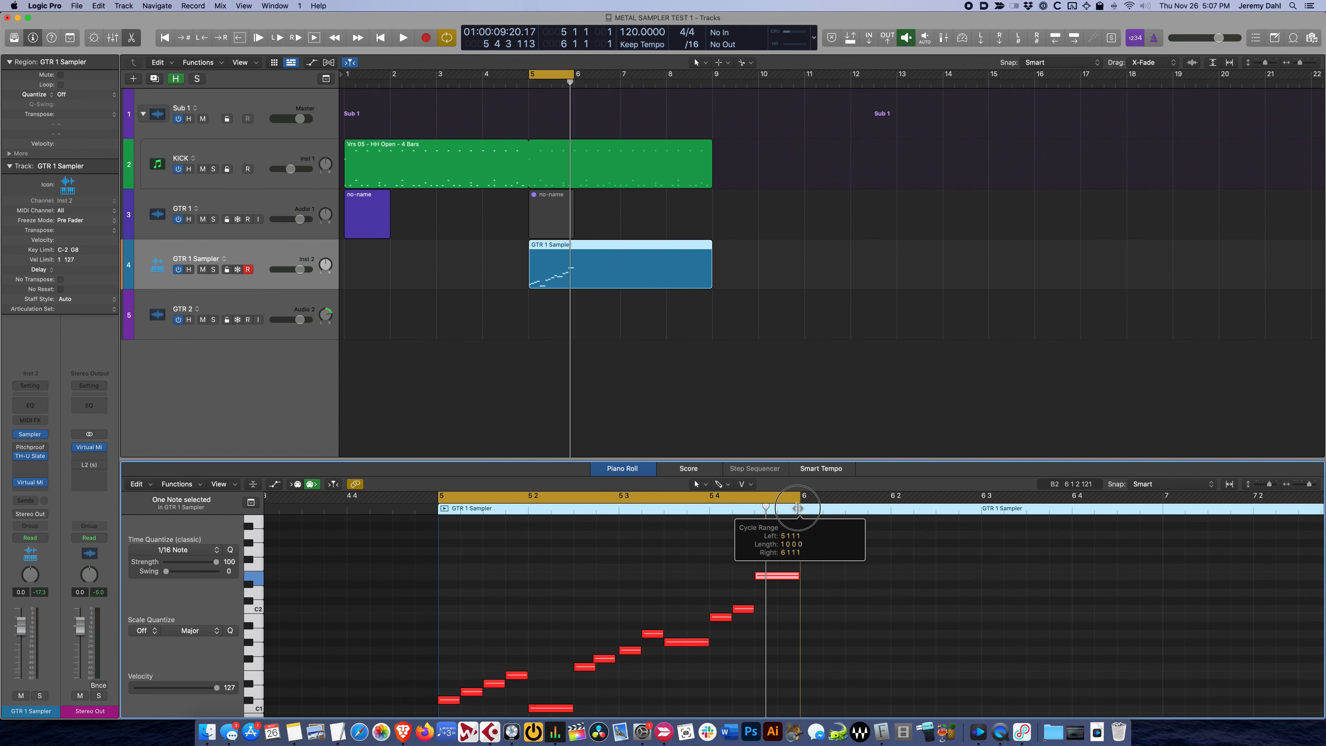
pyautogui.press('space')
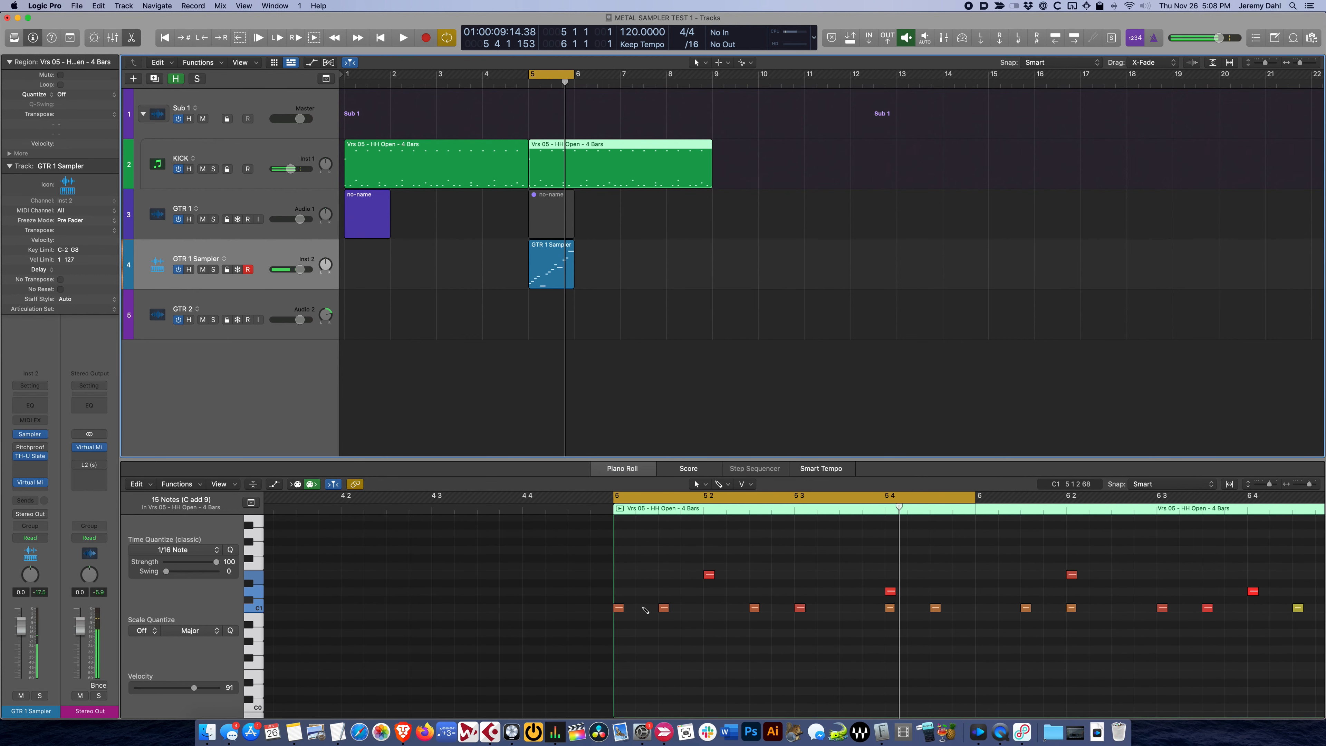
# Duplicate the C1 kick notes onto the following sixteenths in bar 5 of the KICK region and play the groove
pyautogui.click(646, 611)
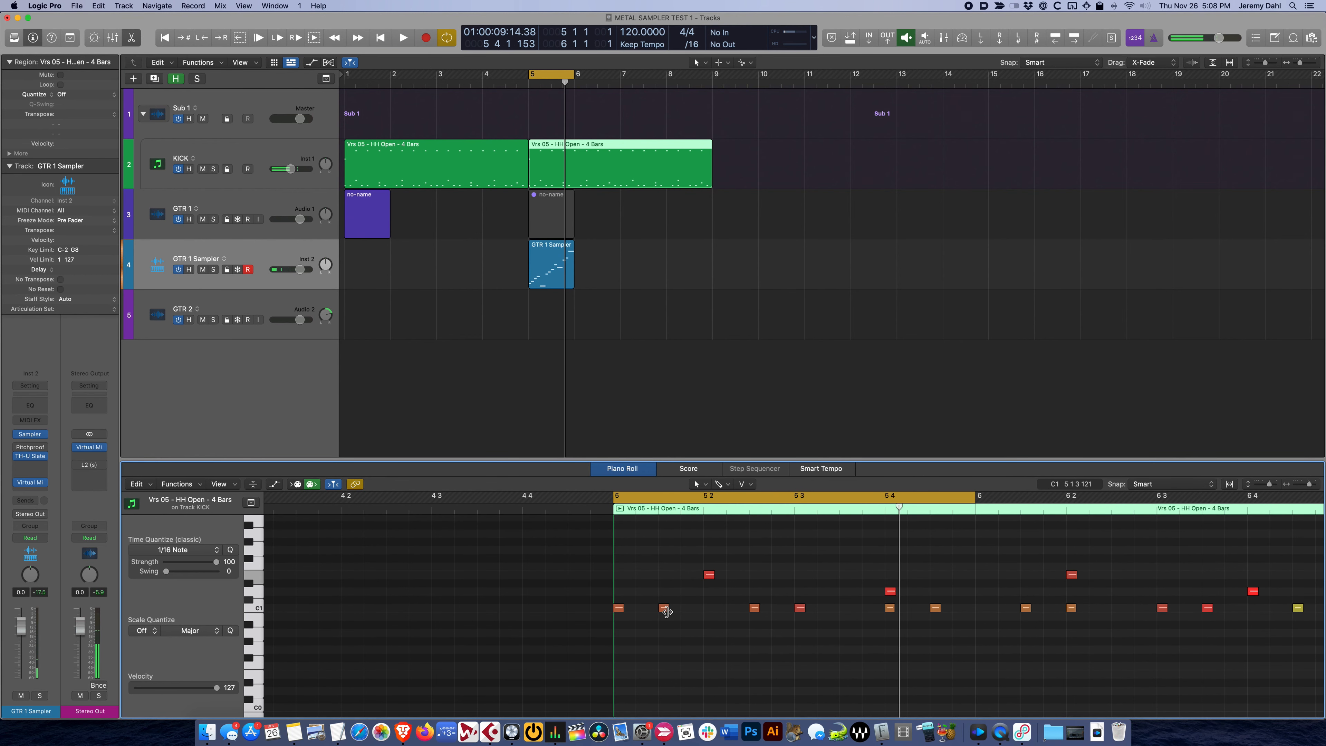
pyautogui.moveTo(667, 614)
pyautogui.mouseDown()
pyautogui.moveTo(646, 612)
pyautogui.moveTo(690, 611)
pyautogui.mouseUp()
pyautogui.press('space')
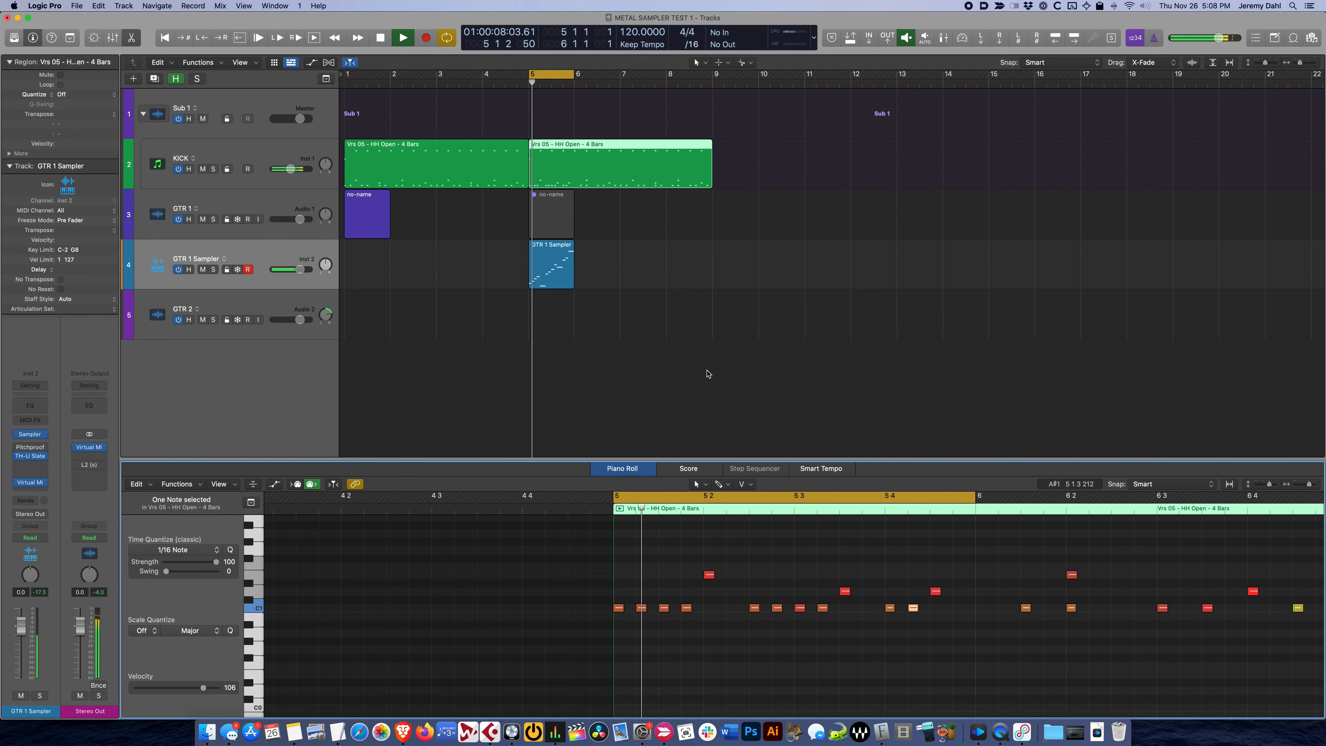
# Listen to the GTR 1 Sampler region with the edited kick pattern, checking the guitar tracks
pyautogui.click(543, 280)
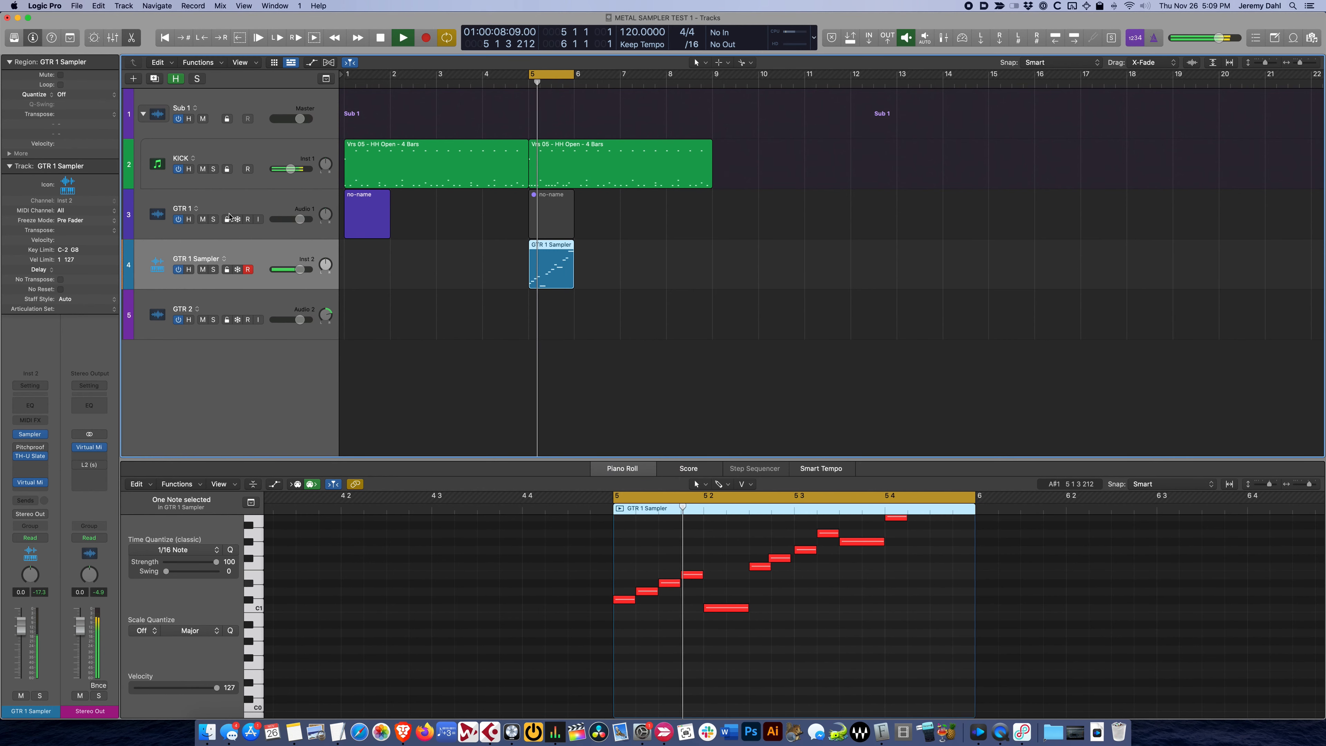
pyautogui.press('space')
pyautogui.click(238, 227)
pyautogui.click(257, 304)
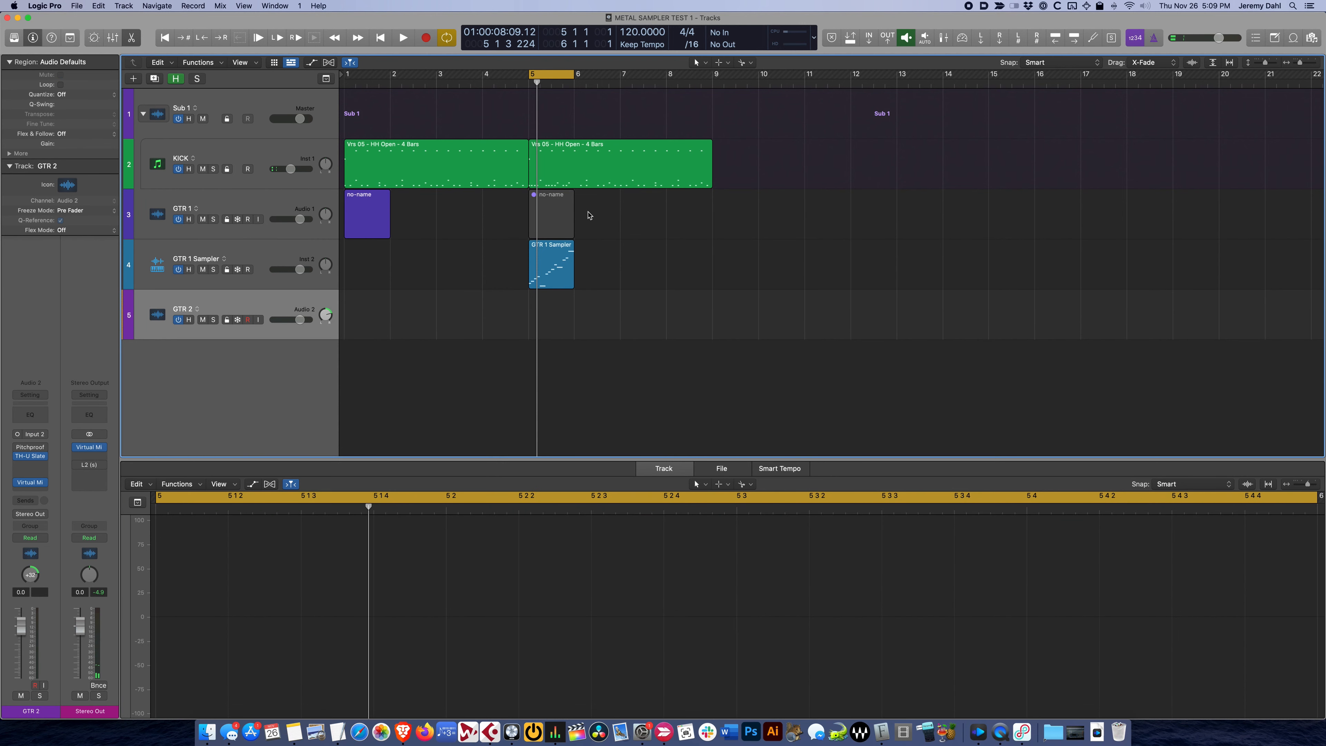
pyautogui.click(551, 272)
pyautogui.press('space')
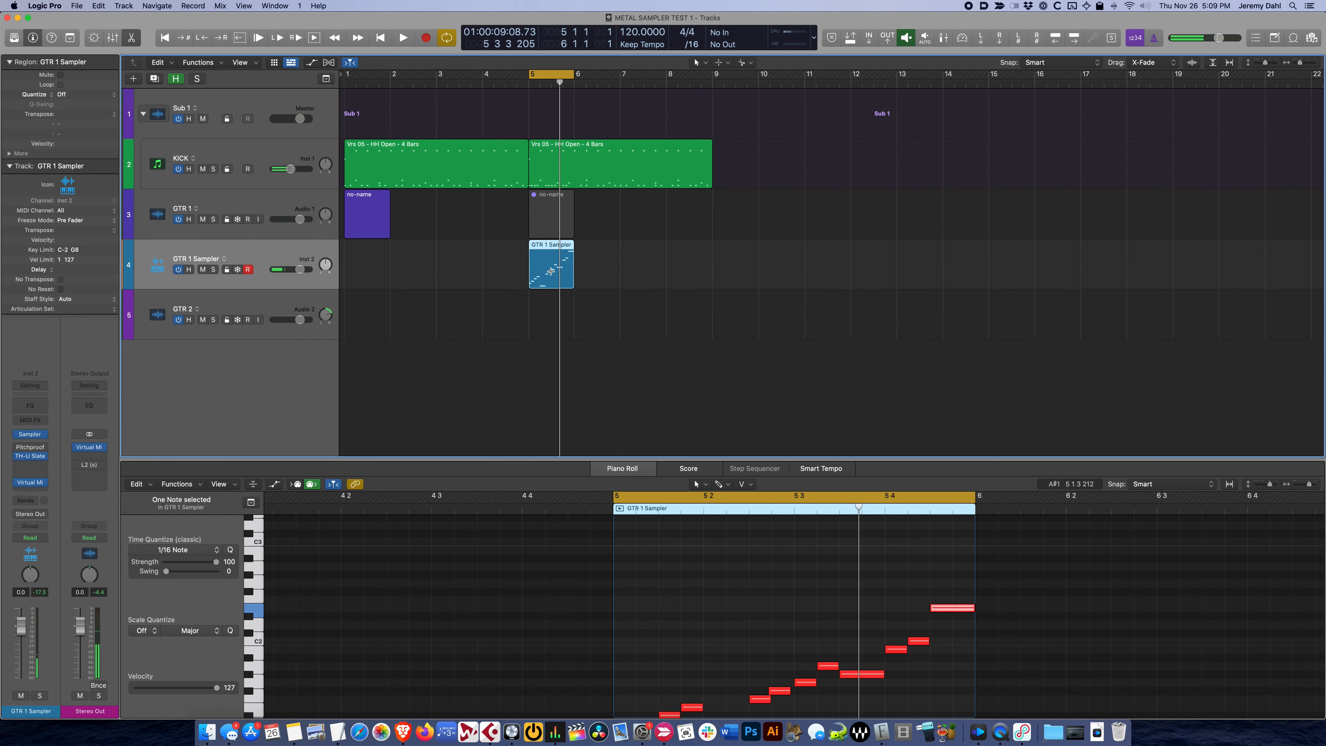
# Select the GTR 2 track, mute GTR 1 Sampler and extend the cycle range to bar 9
pyautogui.click(267, 304)
pyautogui.click(203, 270)
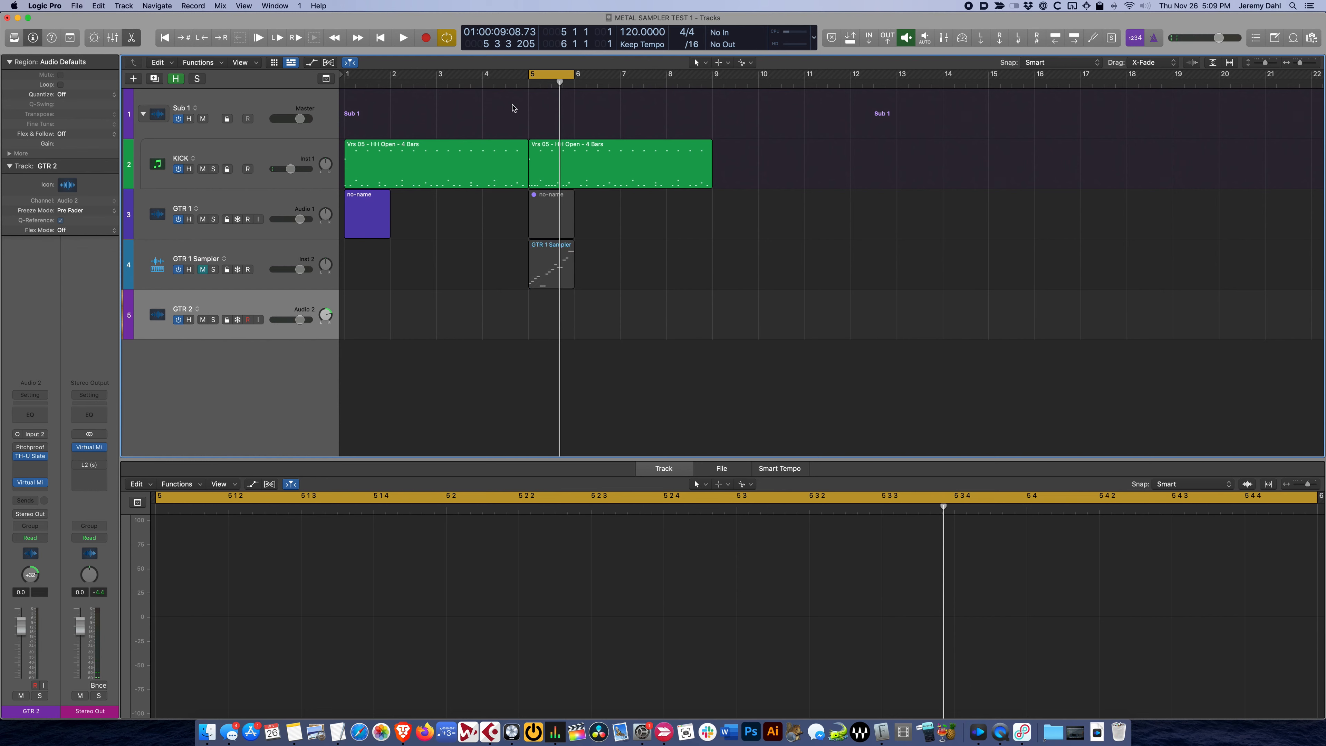
pyautogui.moveTo(574, 74); pyautogui.dragTo(711, 93)
# Try recording a guitar take on the GTR 2 track from bar 5 and discard it
pyautogui.press('r')
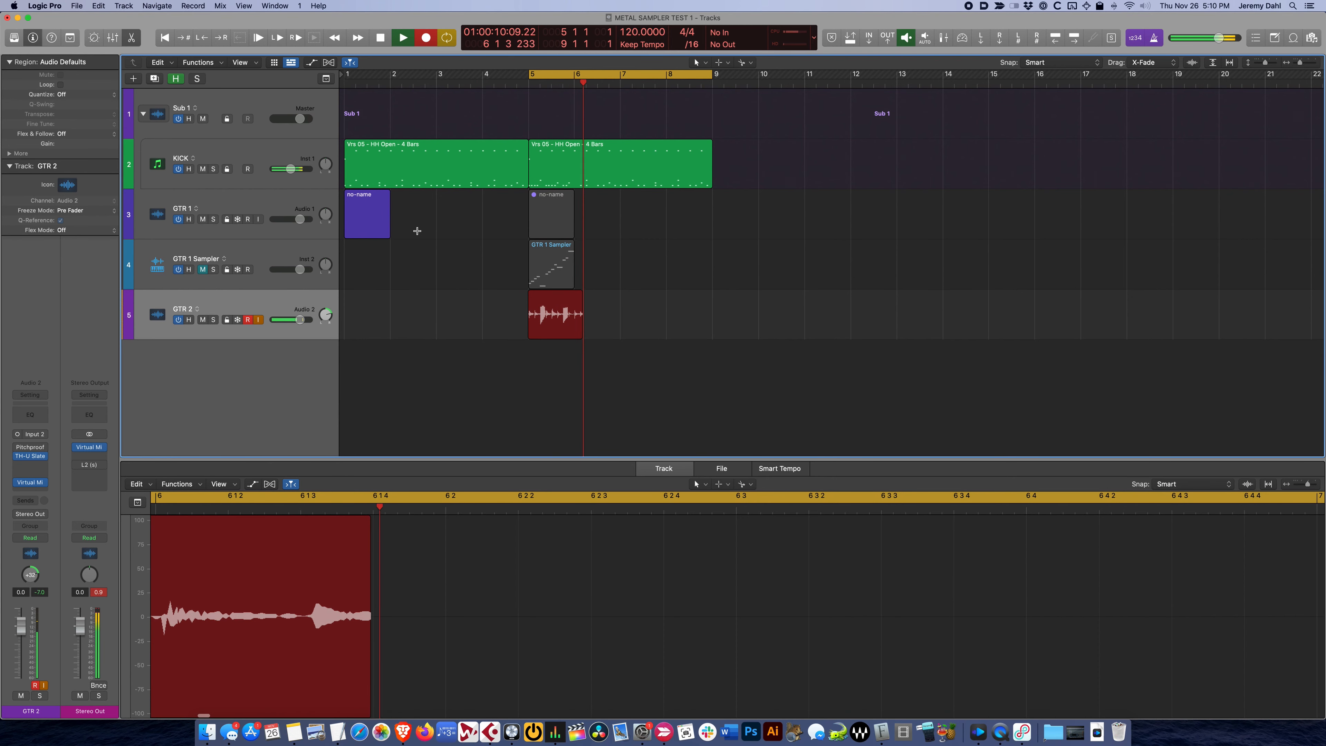
pyautogui.press('super+period')
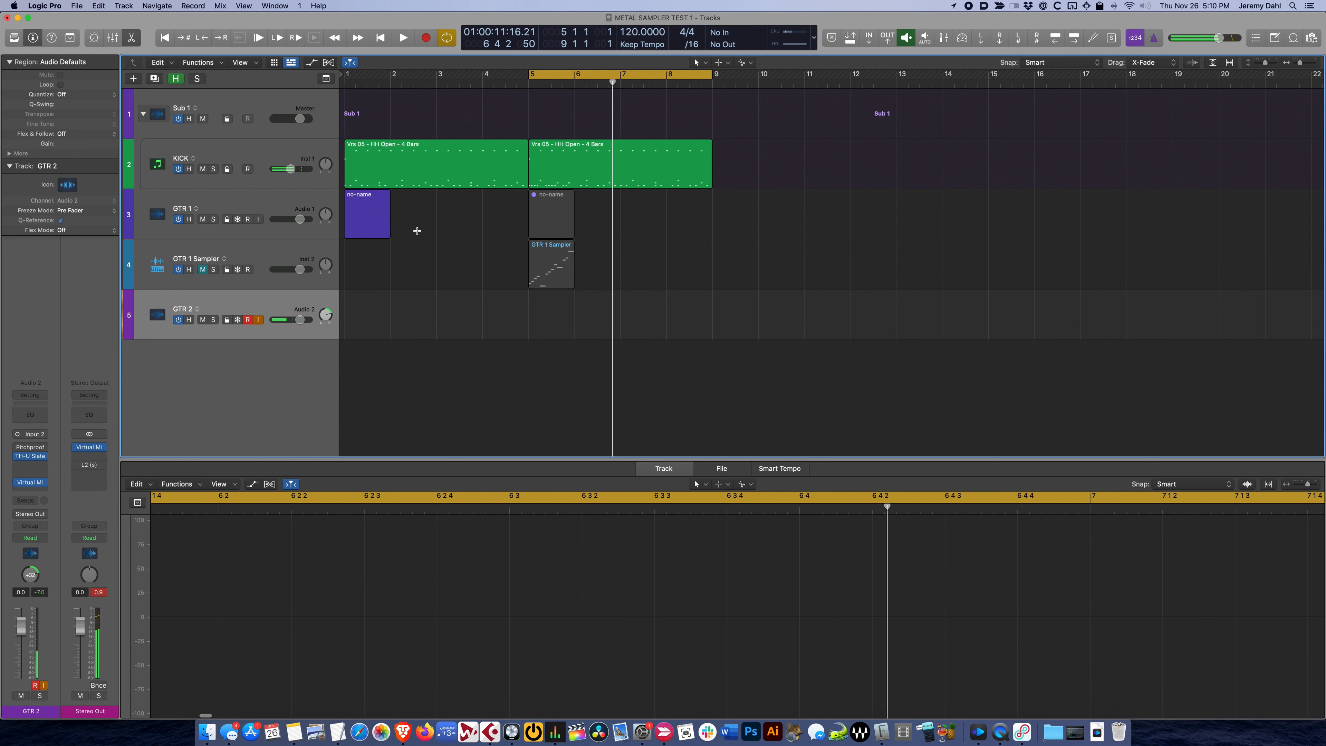
# Set the cycle range to match the first KICK region, from bar 1 to bar 5
pyautogui.press('Return')
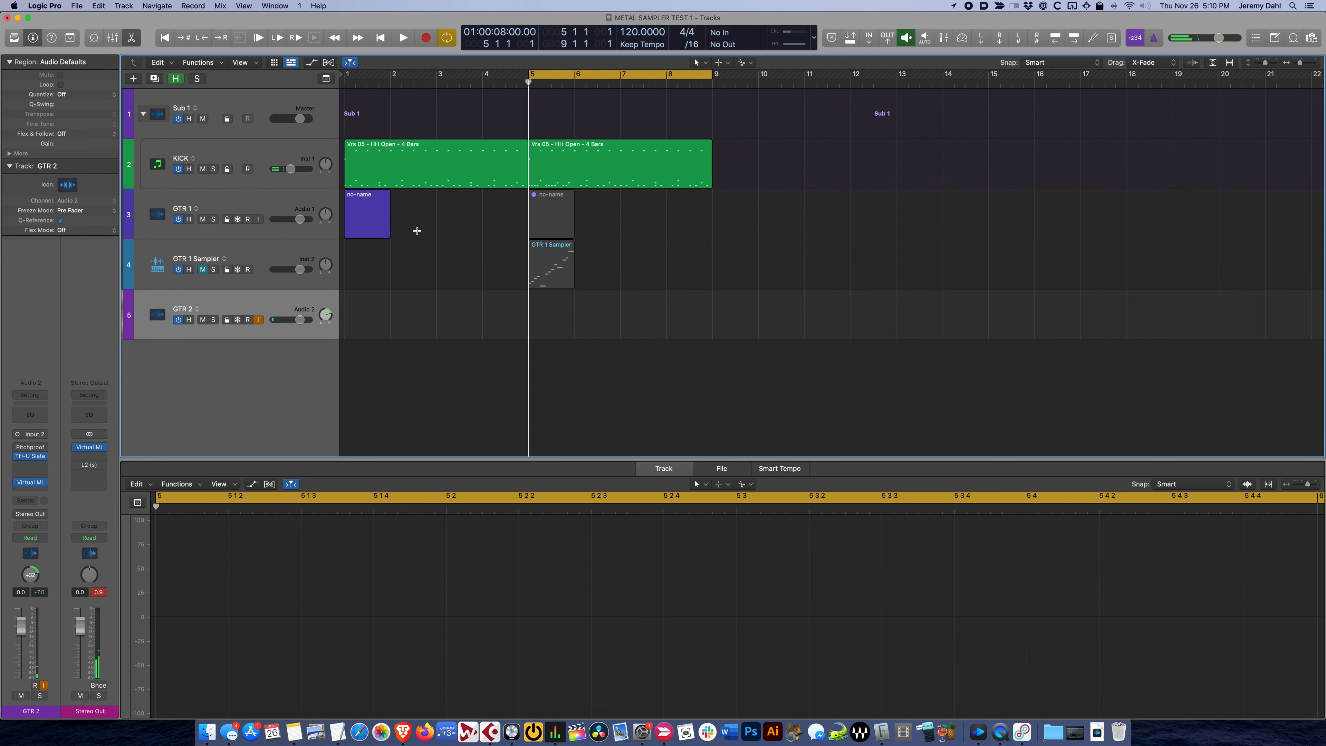
pyautogui.click(474, 153)
pyautogui.press('super+u')
# Try recording a guitar take on the GTR 2 track from bar 1 and discard it
pyautogui.click(463, 222)
pyautogui.press('r')
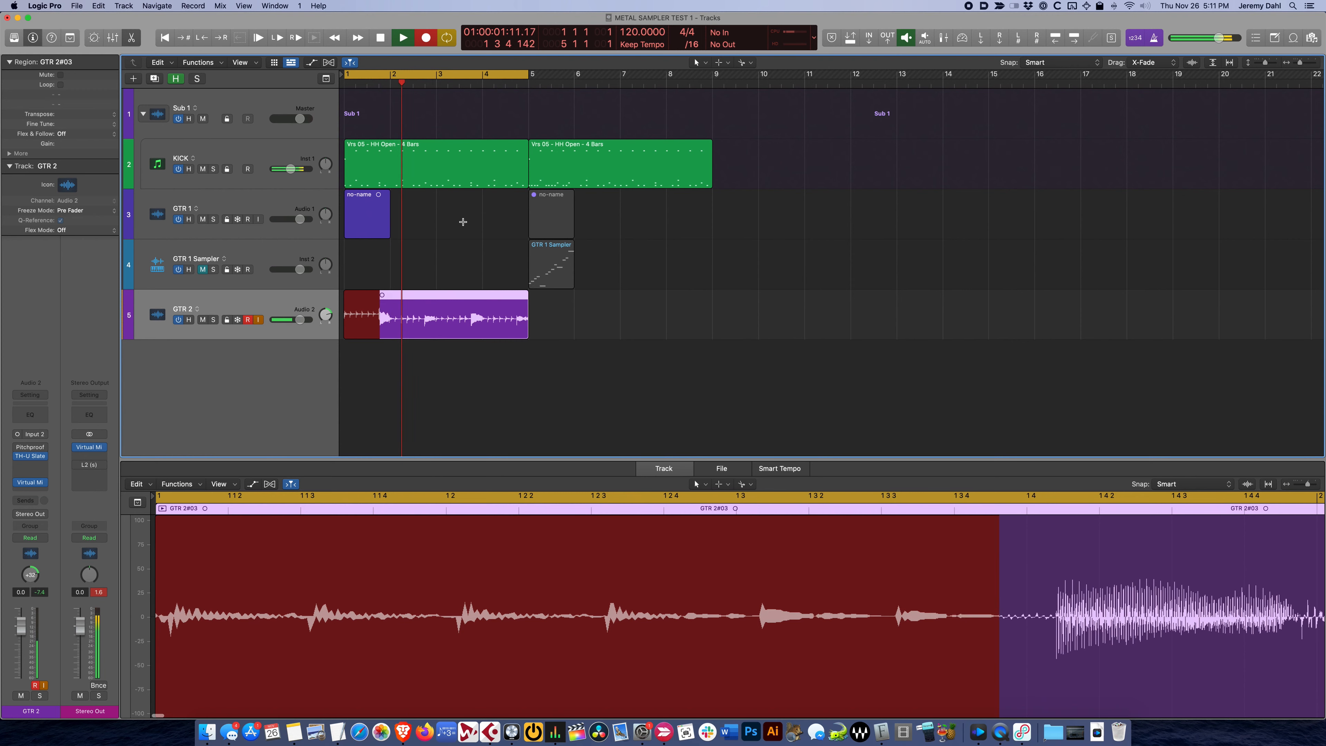
pyautogui.press('space')
pyautogui.press('super+z')
pyautogui.press('Return')
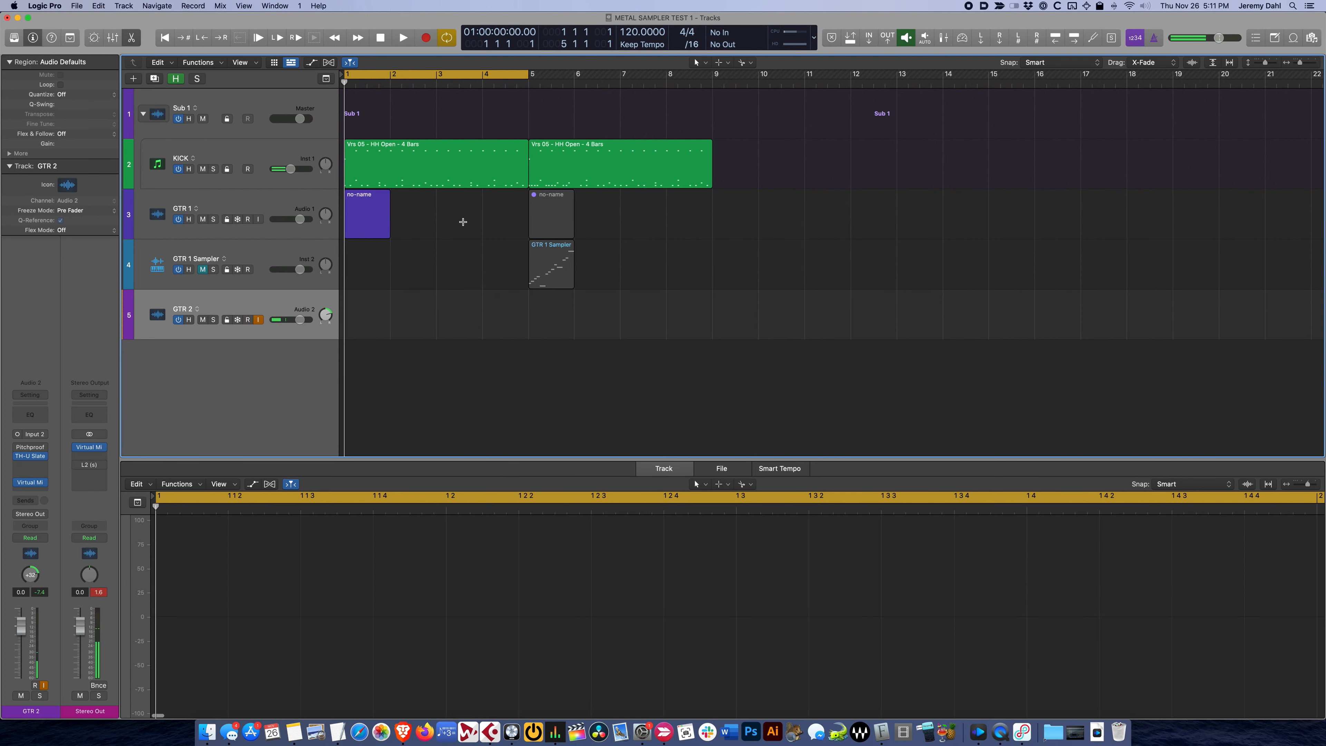
# Record a four-bar guitar take on the GTR 2 track from bar 1 to bar 5 and return to the cycle start
pyautogui.press('space')
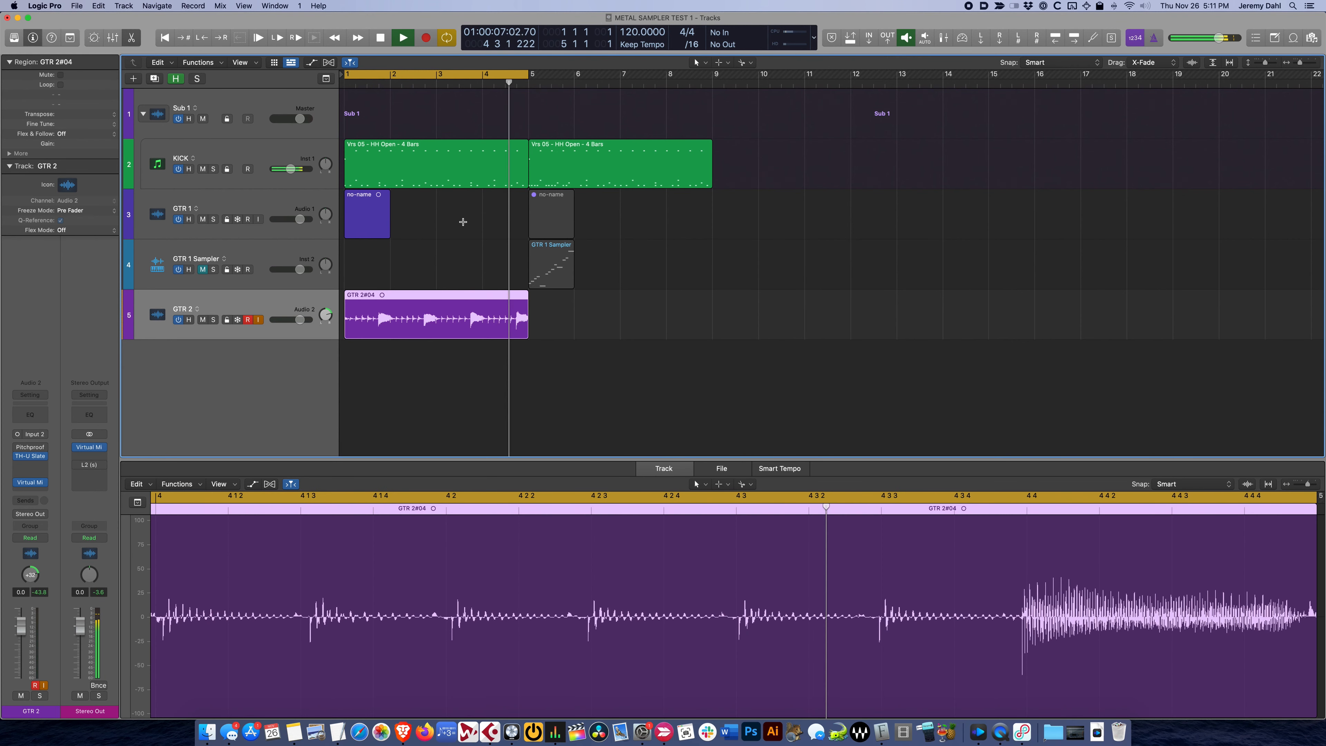
pyautogui.press('space')
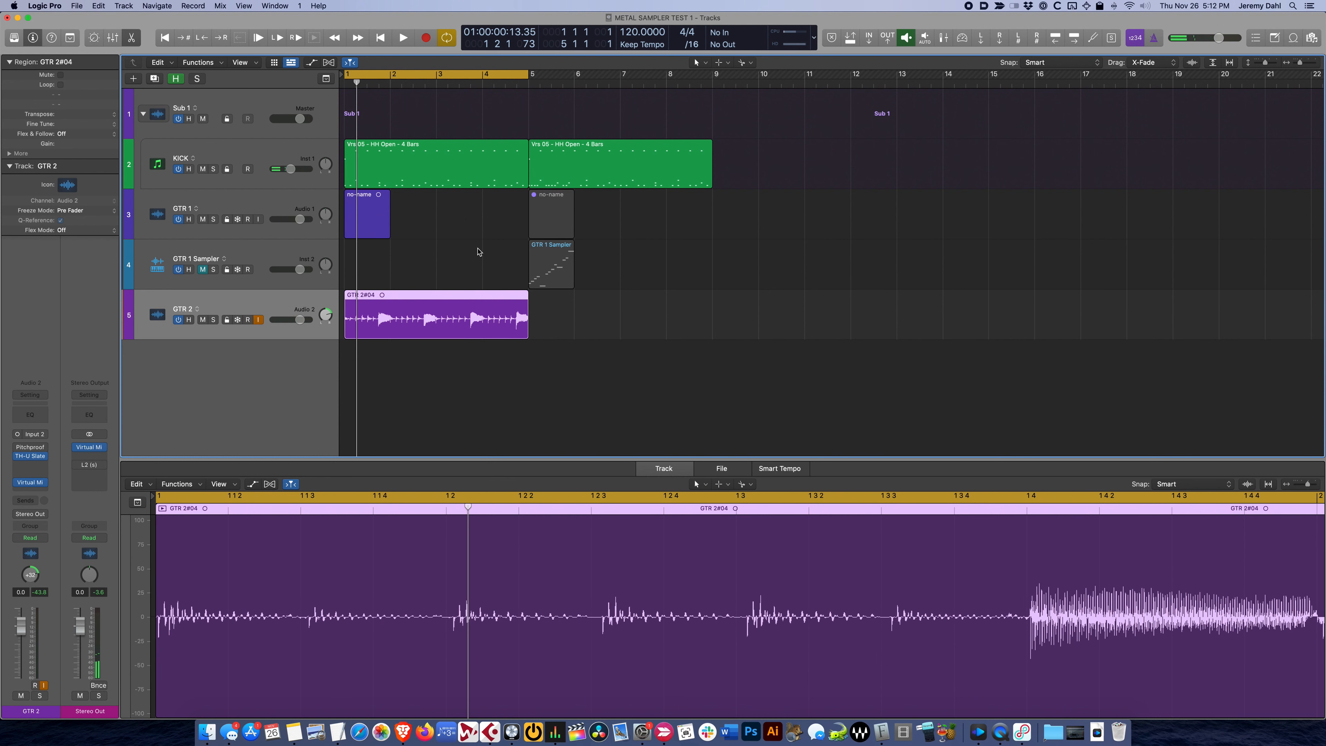
pyautogui.press('Return')
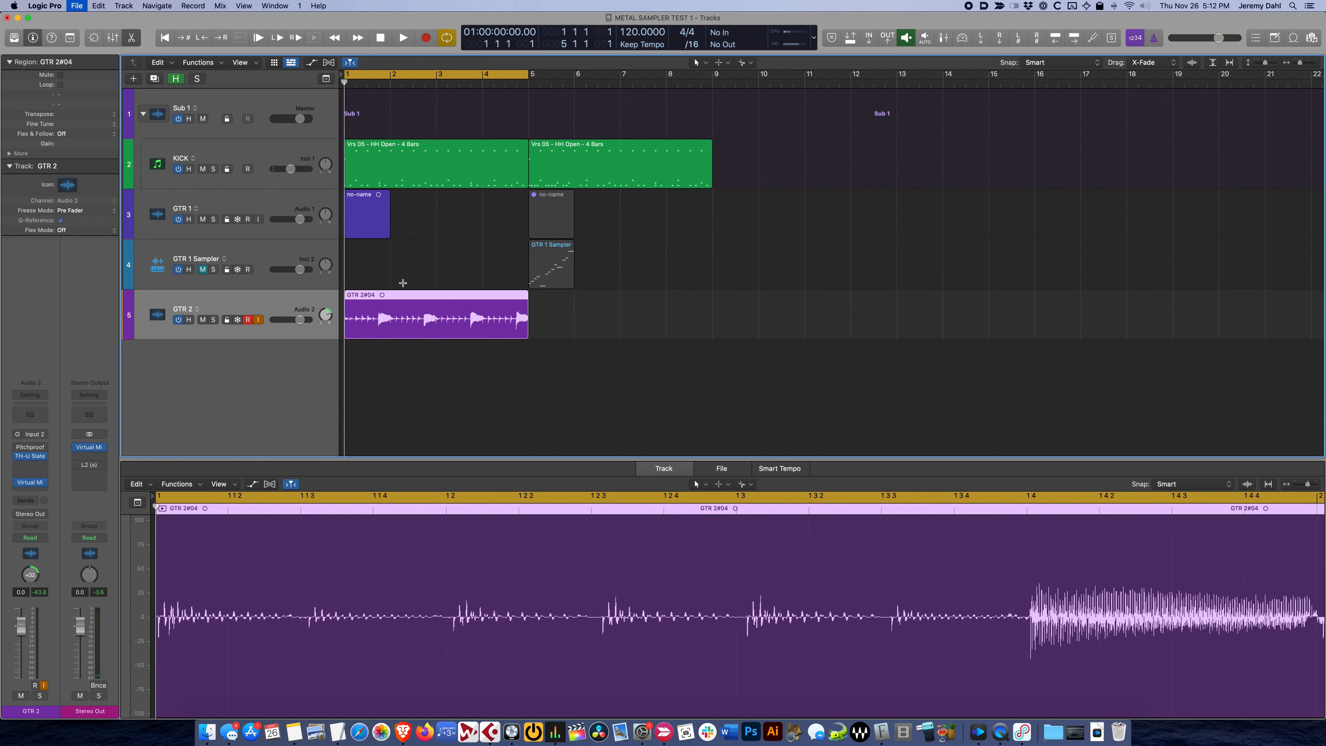
# Convert the recorded GTR 2#04 region to a new Sampler track, creating its zones from transient markers
pyautogui.rightClick(455, 324)
pyautogui.click(494, 328)
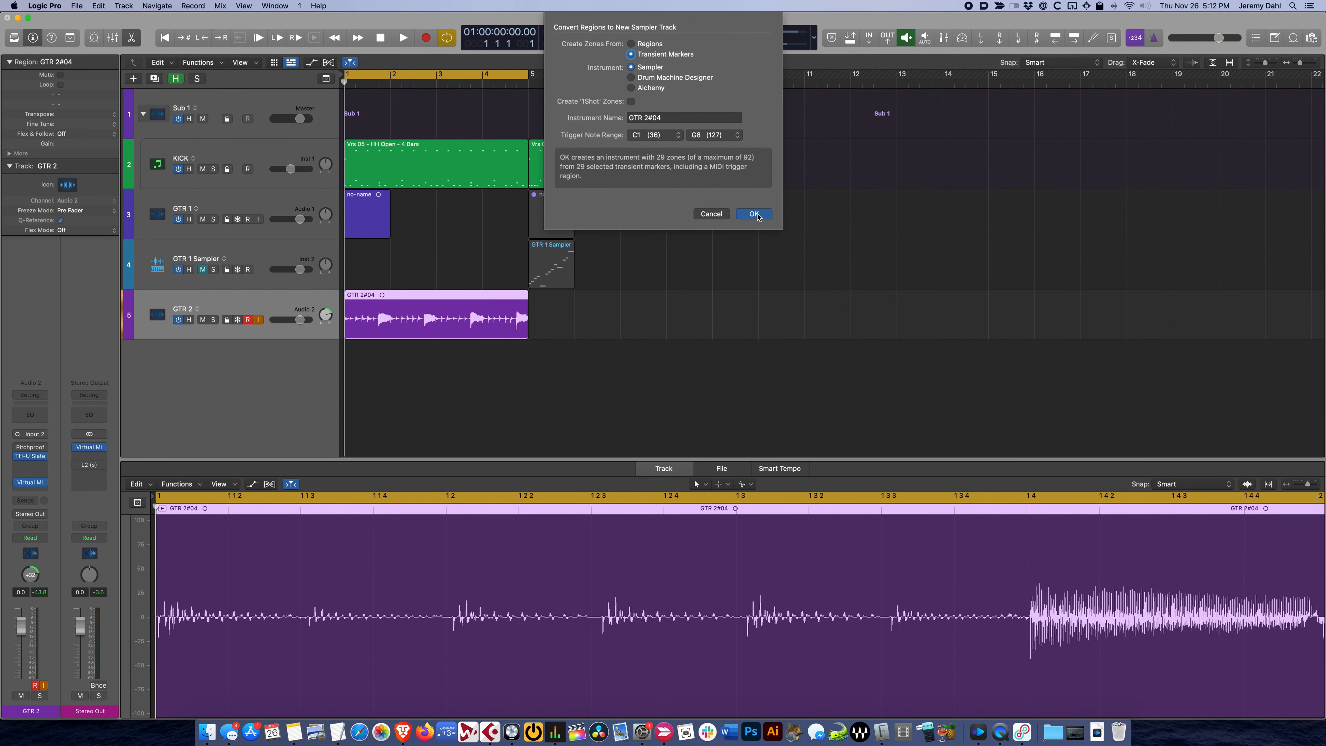
pyautogui.click(755, 214)
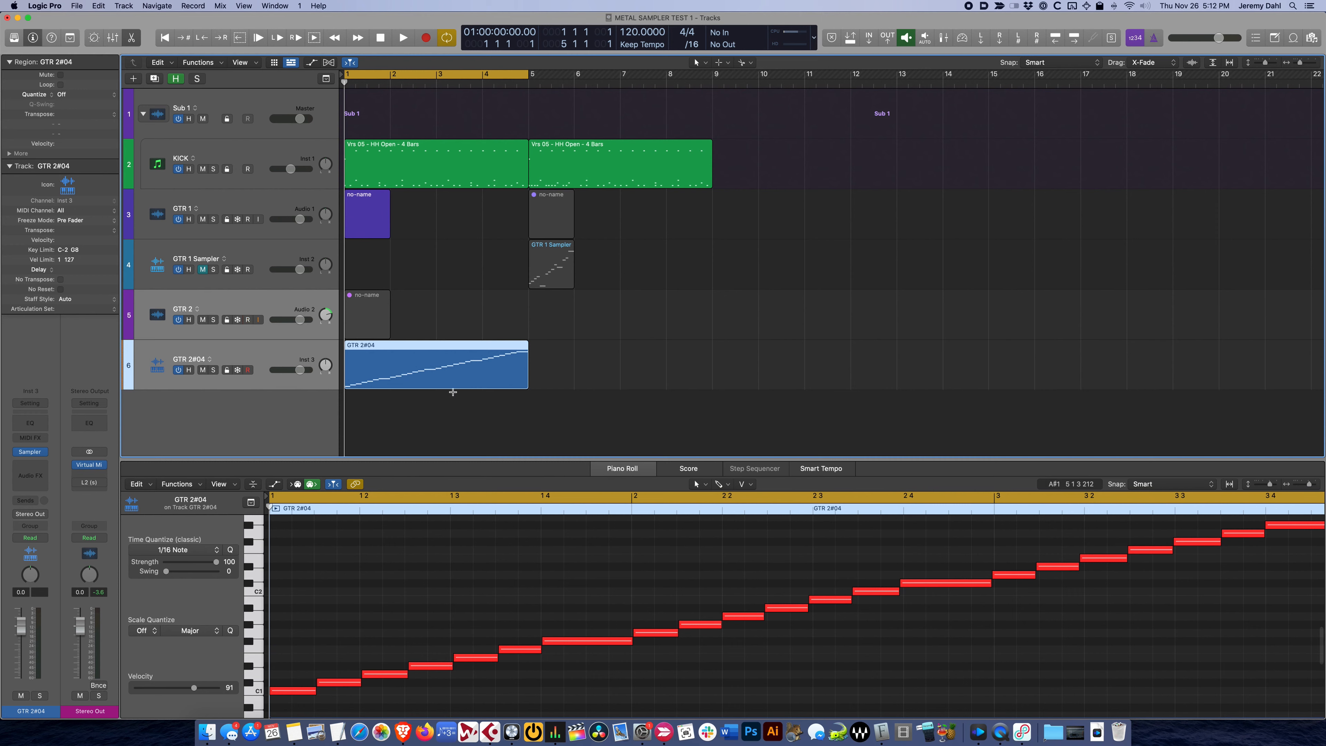
# Play the new GTR 2#04 Sampler track and check the running recording in Cubase before returning to Logic Pro
pyautogui.click(411, 387)
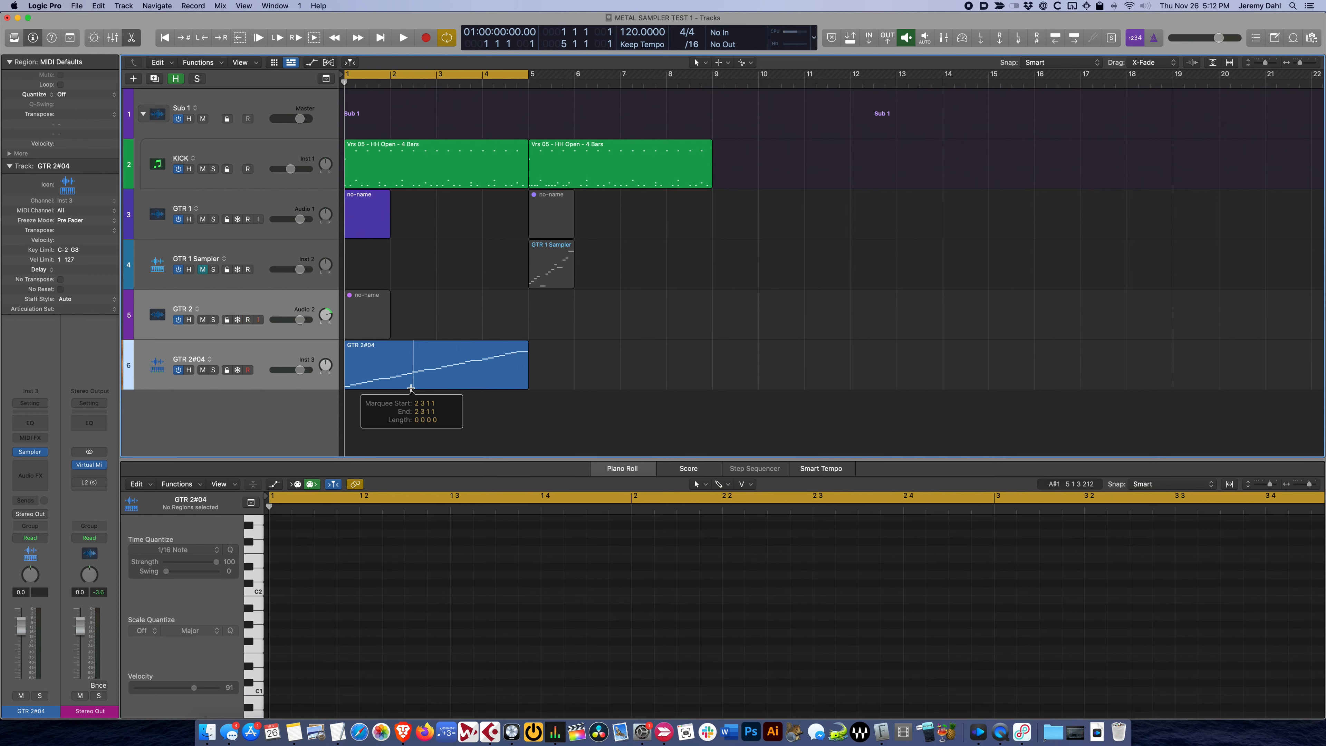
pyautogui.press('space')
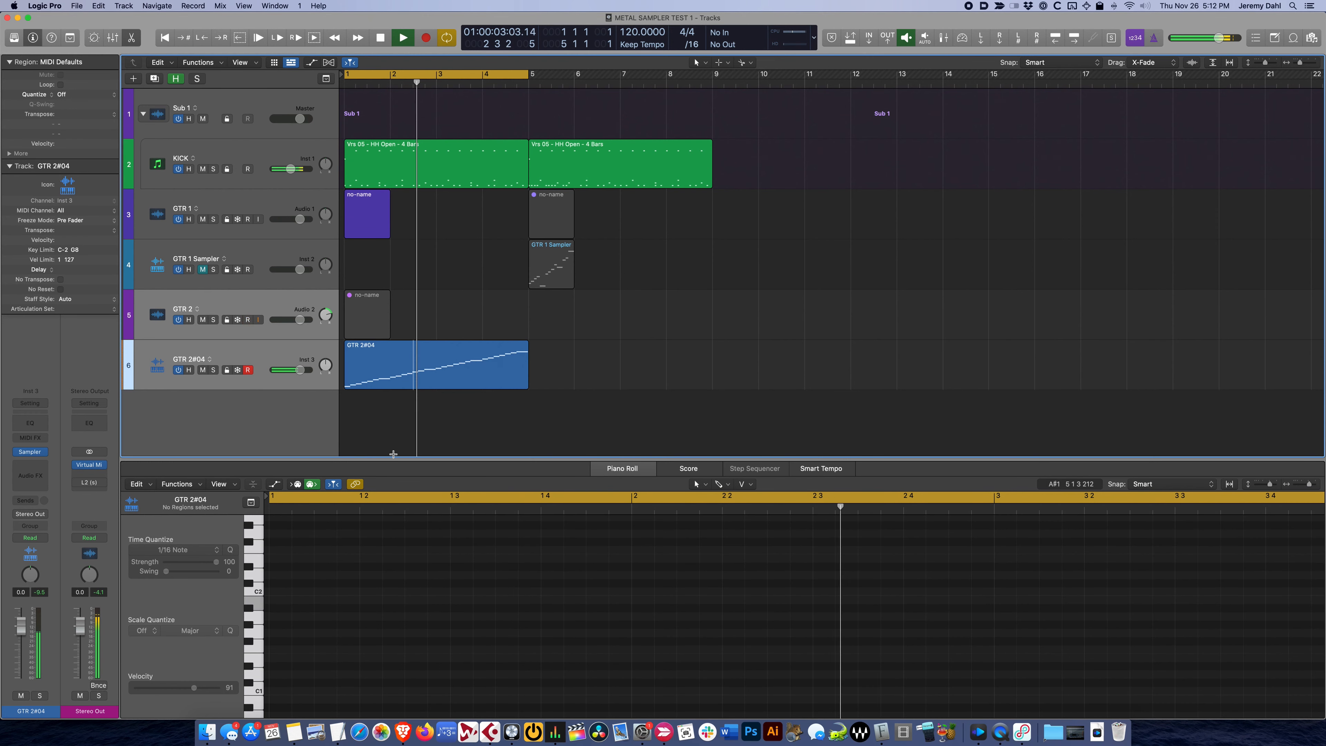
pyautogui.press('super+Tab')
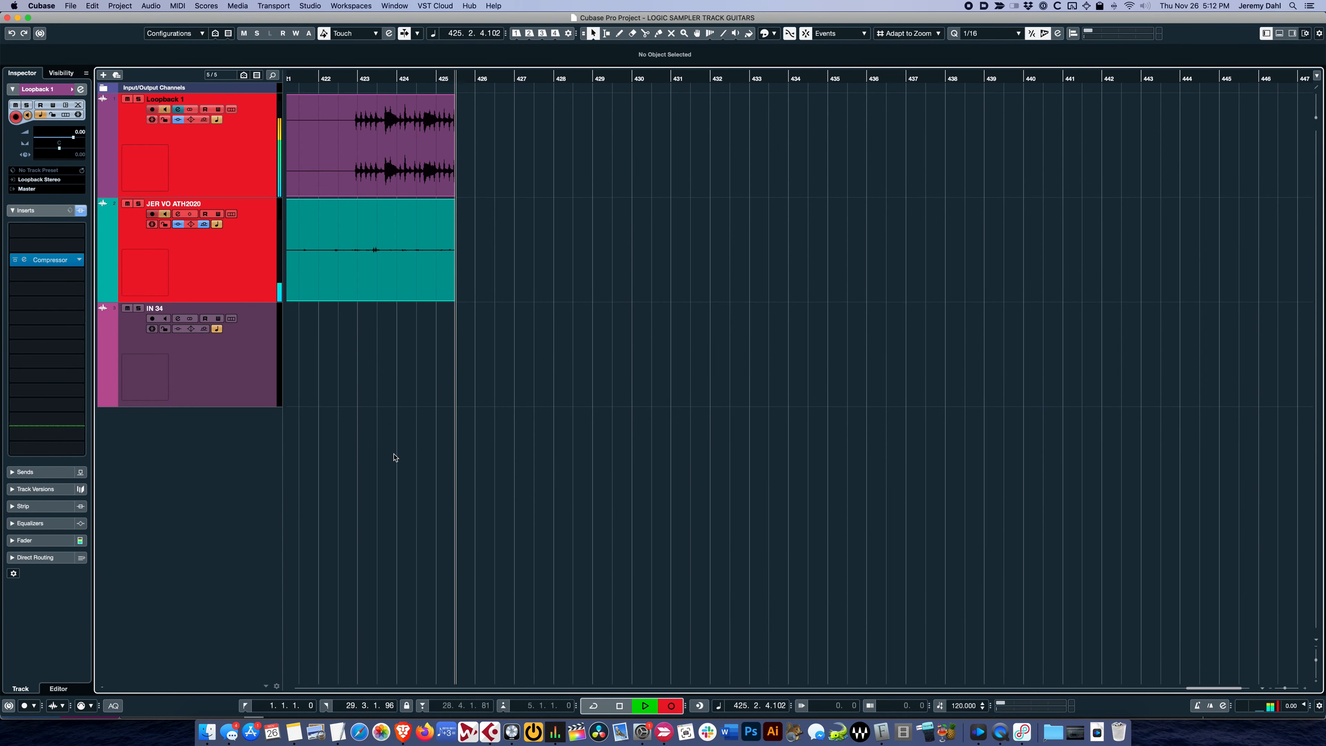
pyautogui.press('super+Tab')
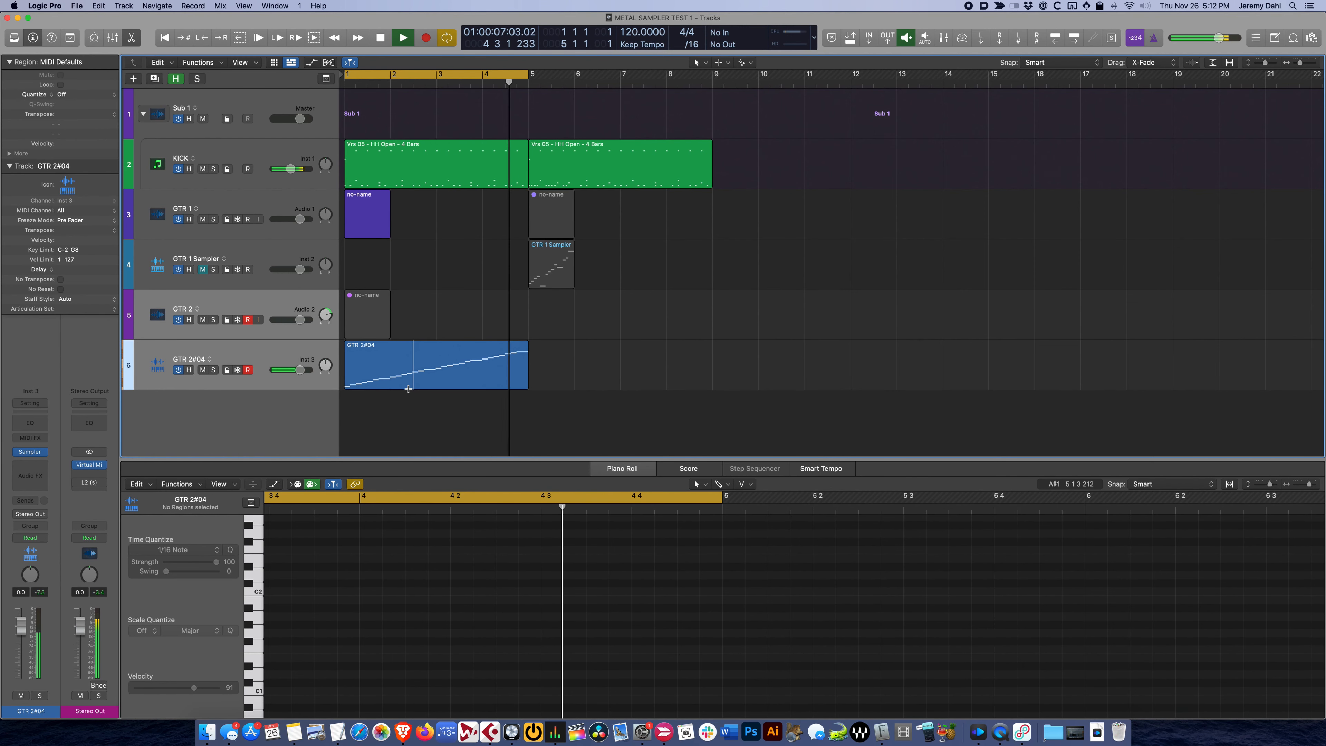
# Copy the GTR 2 channel's audio effects onto the GTR 2#04 Sampler channel in the mixer
pyautogui.press('x')
pyautogui.moveTo(567, 475); pyautogui.dragTo(601, 440)
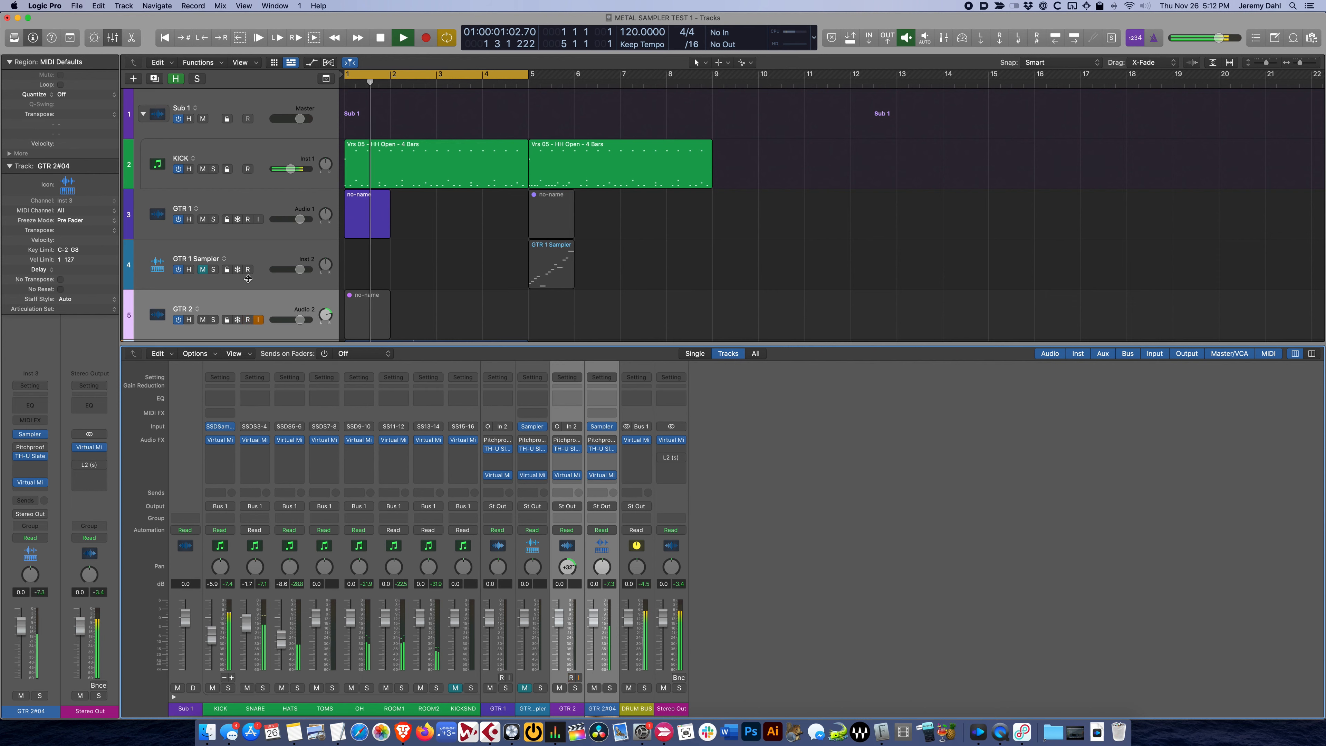
pyautogui.click(255, 299)
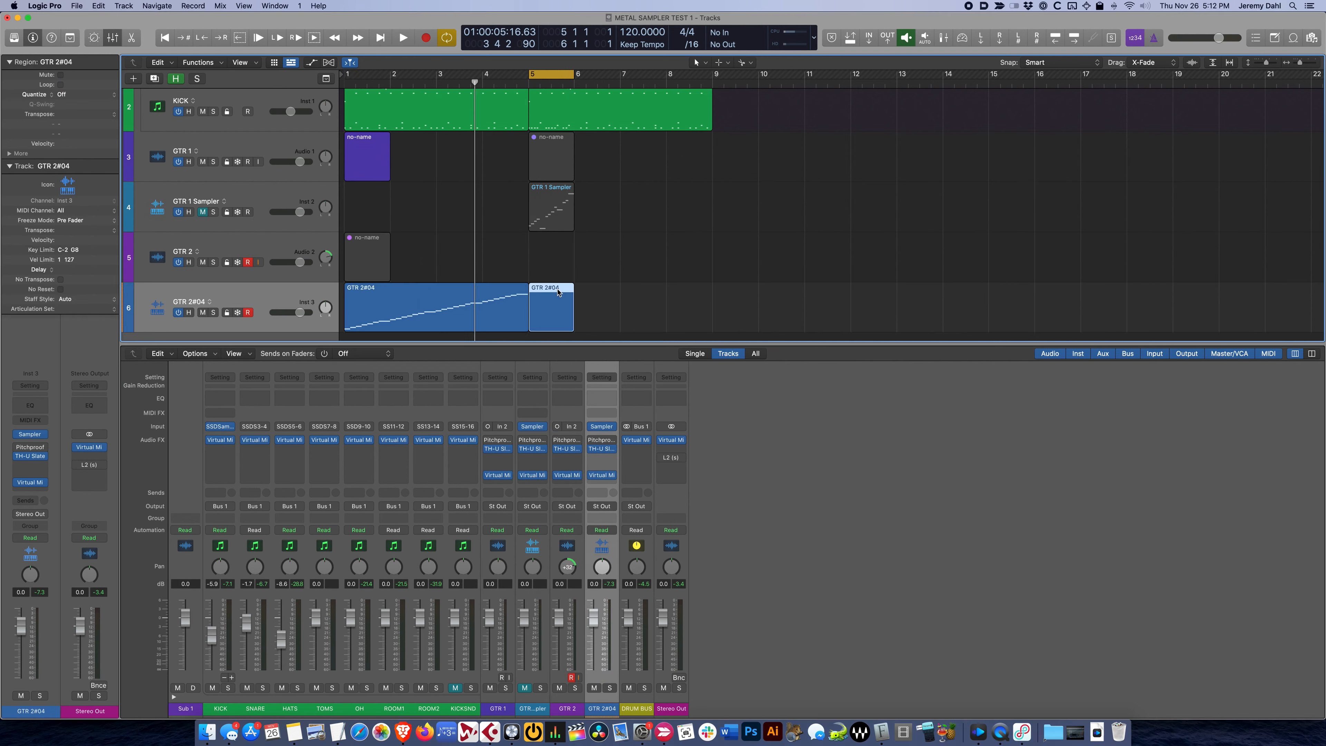
# Replace the short bar 5 region on the GTR 2#04 track with a copy of the GTR 1 Sampler region
pyautogui.press('space')
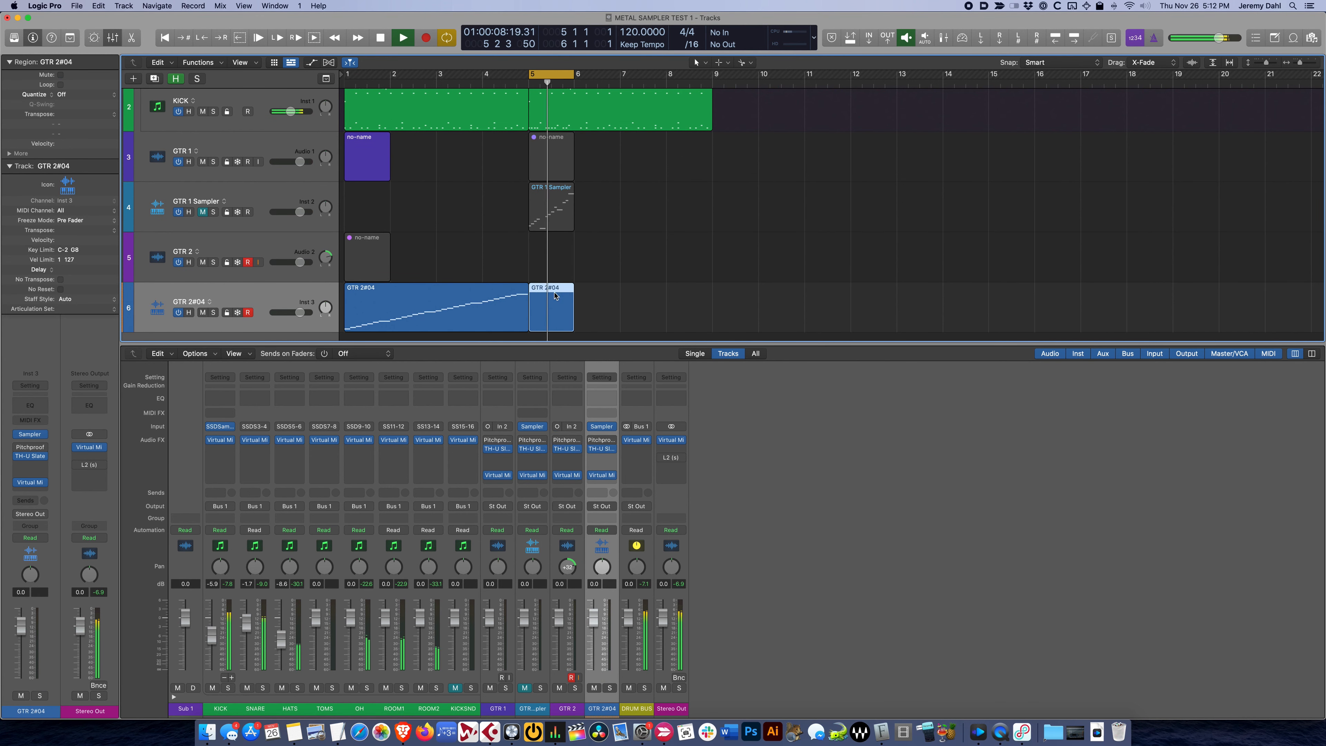
pyautogui.press('Delete')
pyautogui.click(548, 192)
pyautogui.moveTo(548, 193); pyautogui.dragTo(543, 334)
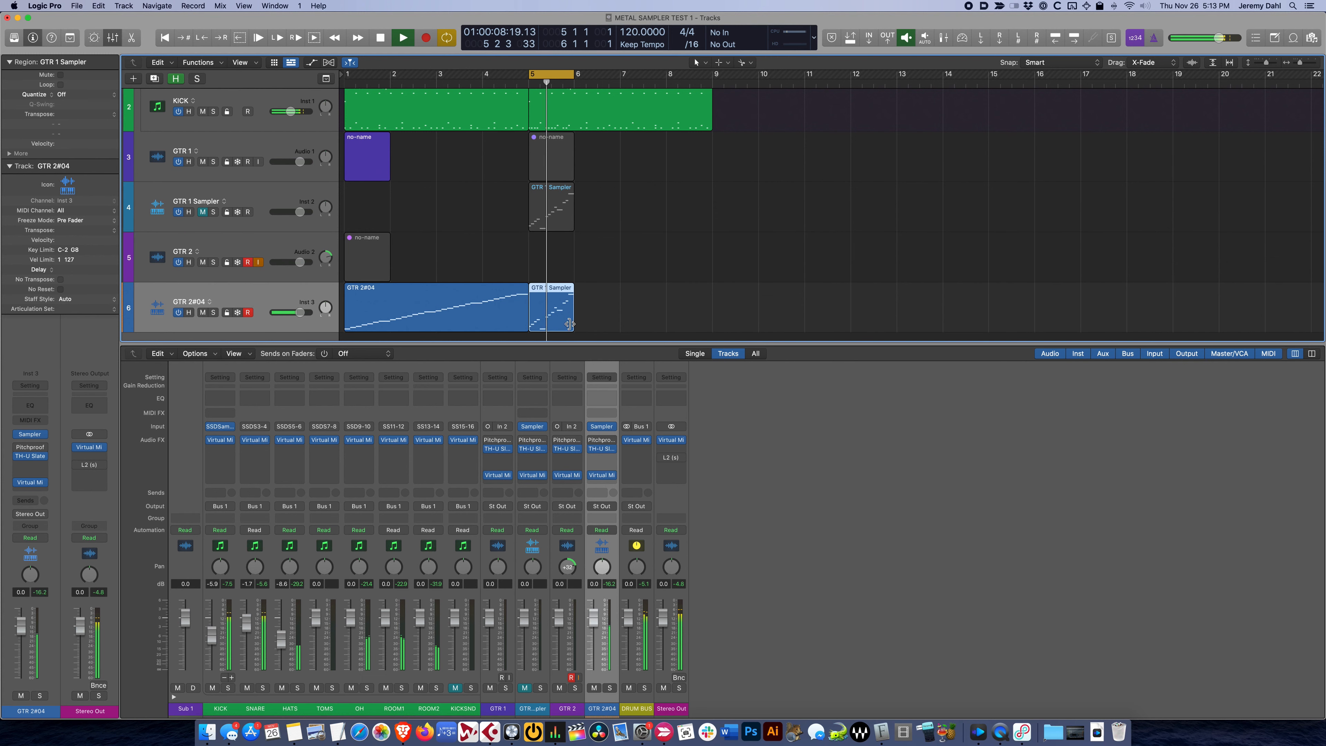
# Open the copied region's notes and raise the C1 note on beat 2 of bar 5 to F#1, playing the result
pyautogui.doubleClick(550, 293)
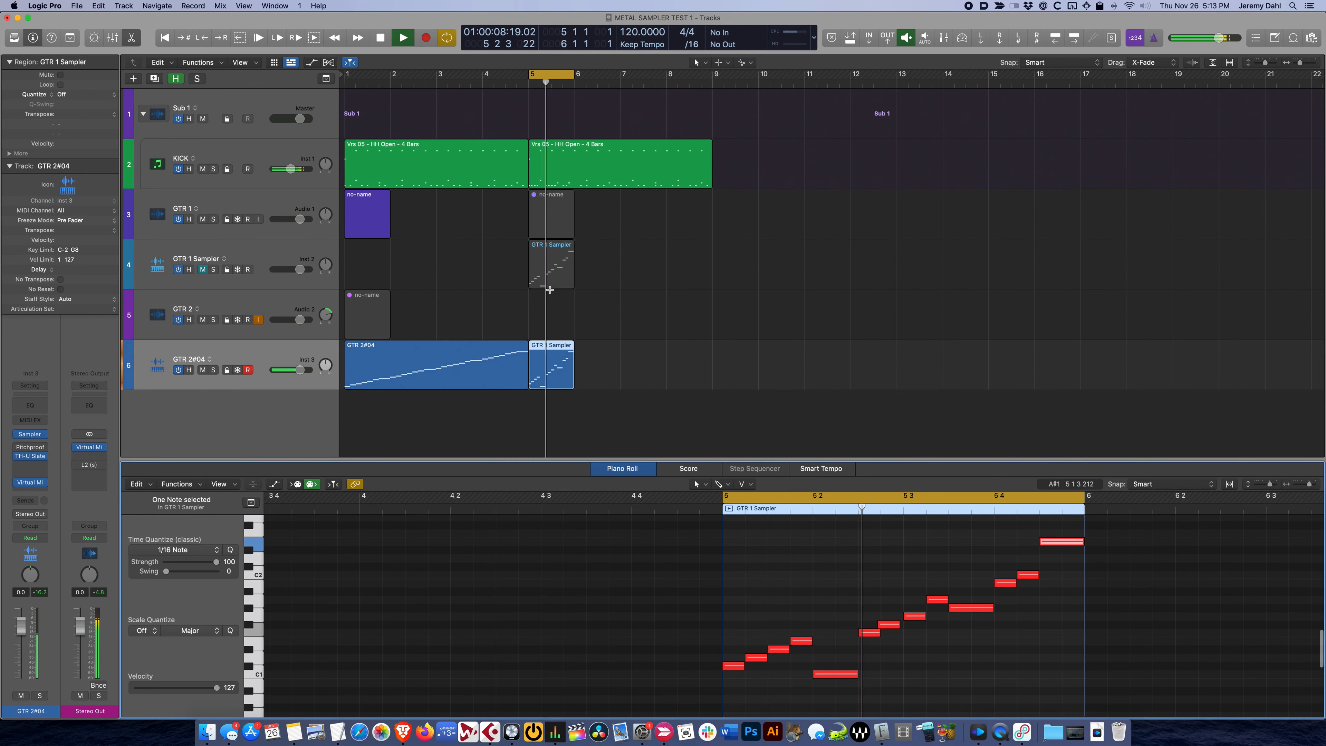
pyautogui.press('space')
pyautogui.click(838, 676)
pyautogui.click(835, 675)
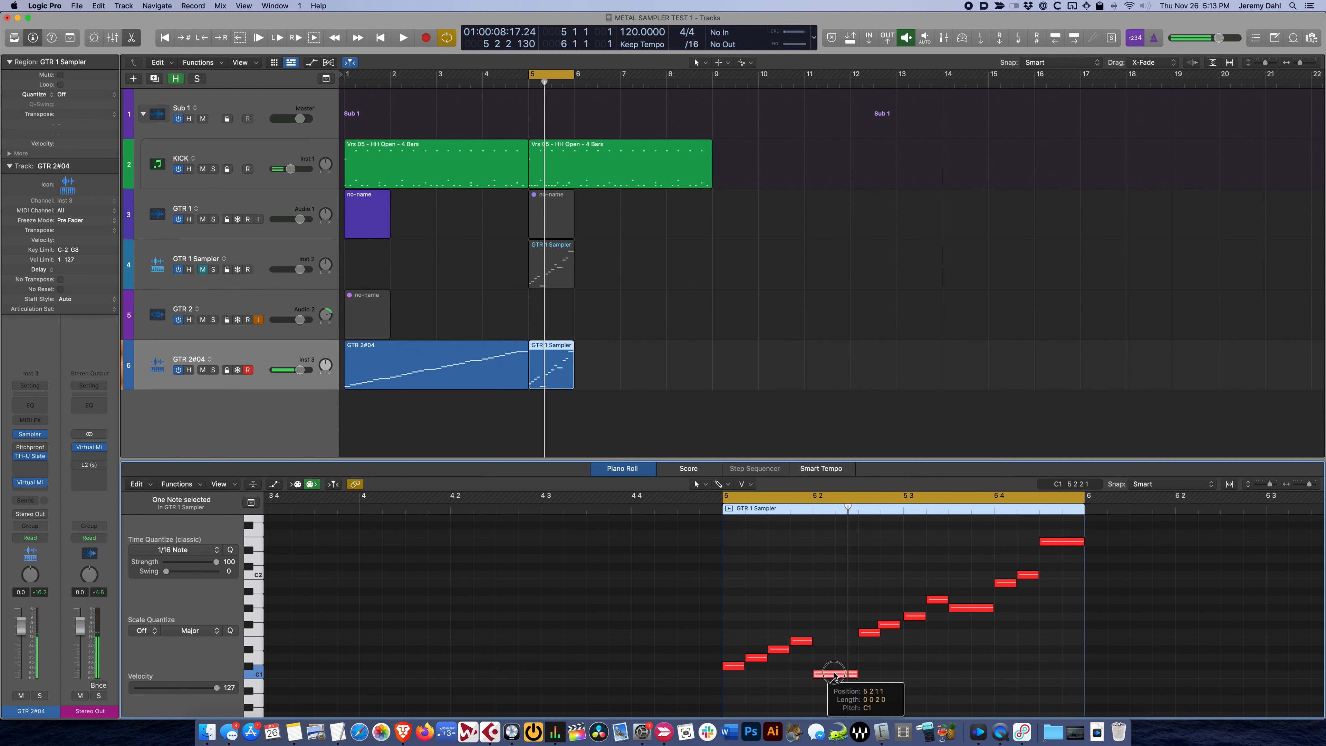
pyautogui.moveTo(834, 675); pyautogui.dragTo(834, 631)
pyautogui.press('space')
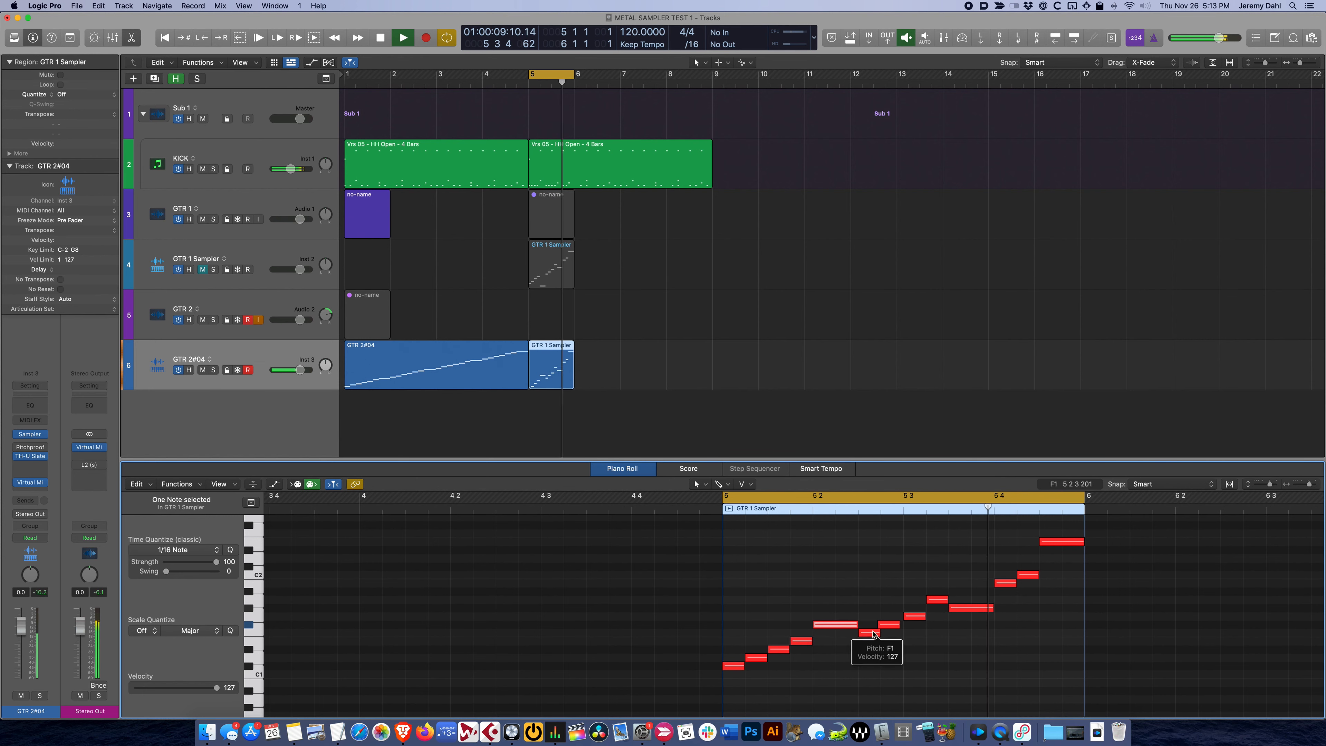
# Change the pitches of the remaining notes after beat 2 in the copied region and play the new harmony
pyautogui.press('space')
pyautogui.moveTo(880, 626); pyautogui.dragTo(873, 633)
pyautogui.press('space')
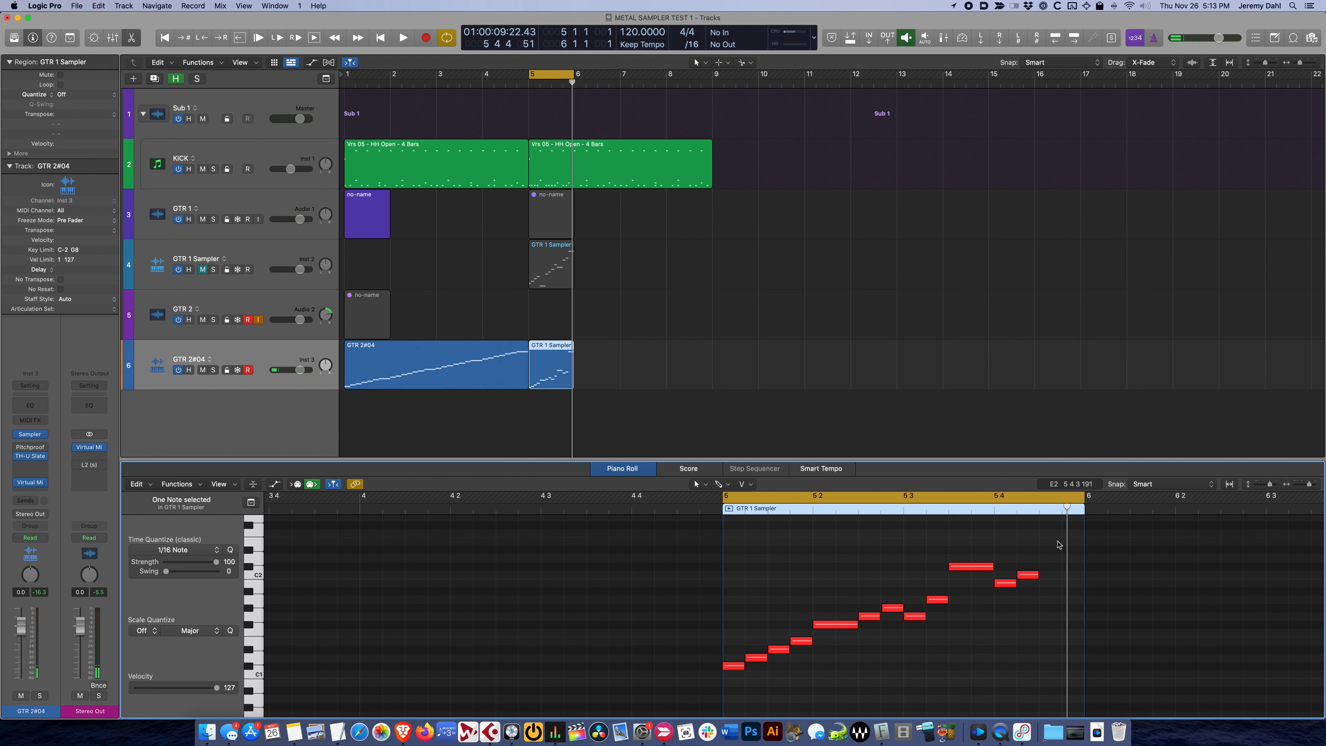
pyautogui.press('space')
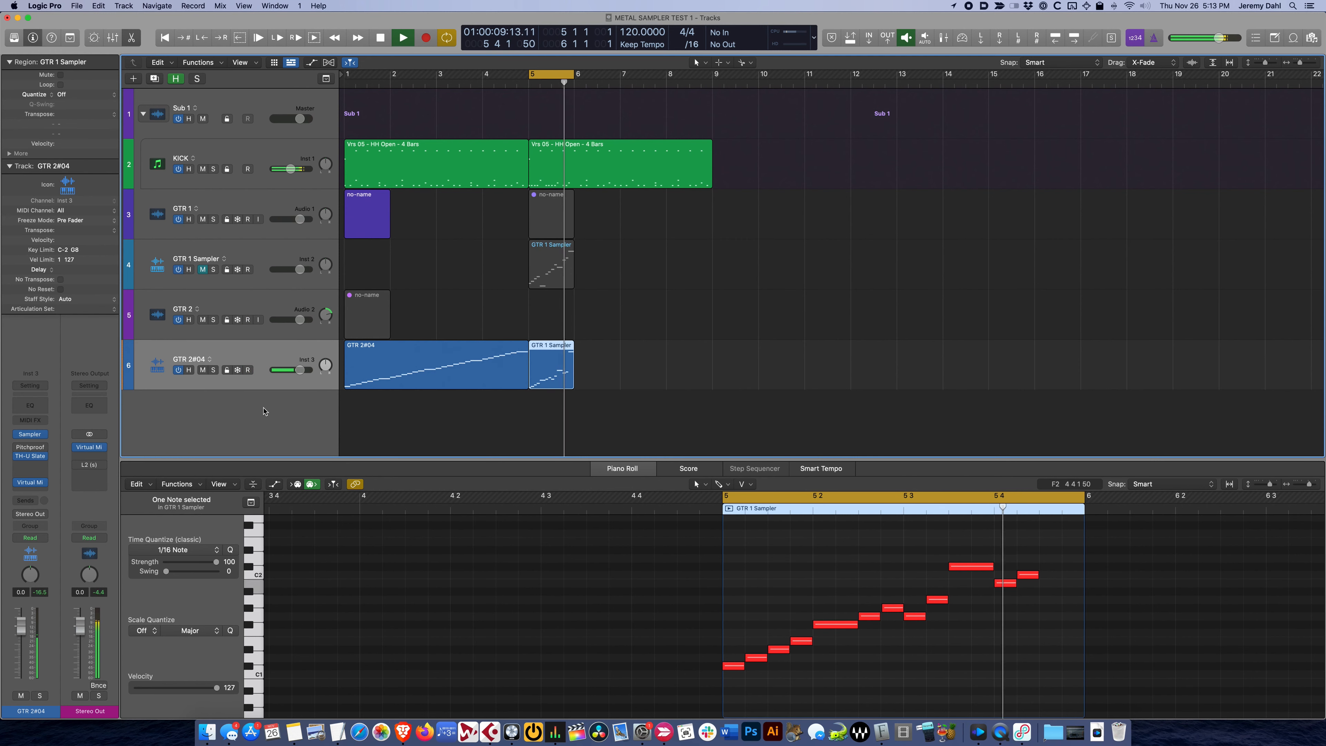
# Unmute GTR 1 Sampler, pan it about 36 left and GTR 2#04 about 36 right, and play both guitars together
pyautogui.press('x')
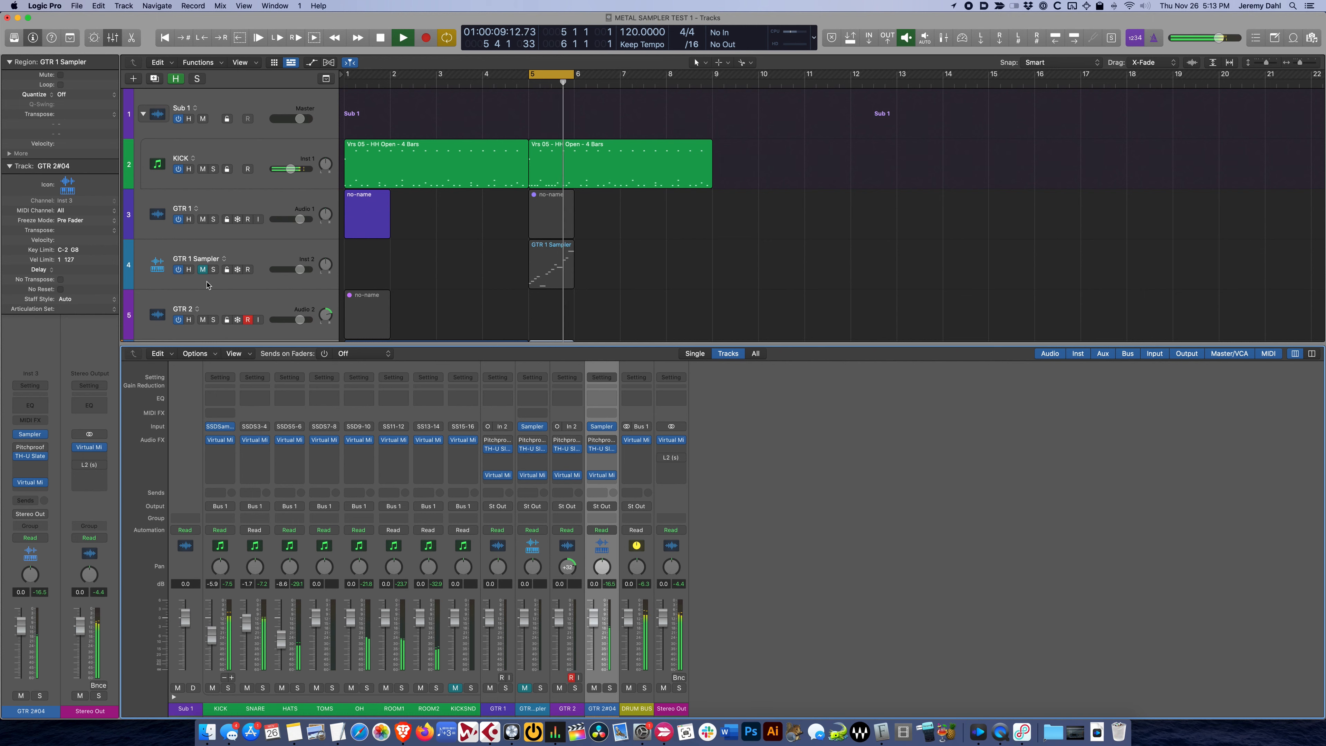
pyautogui.click(202, 270)
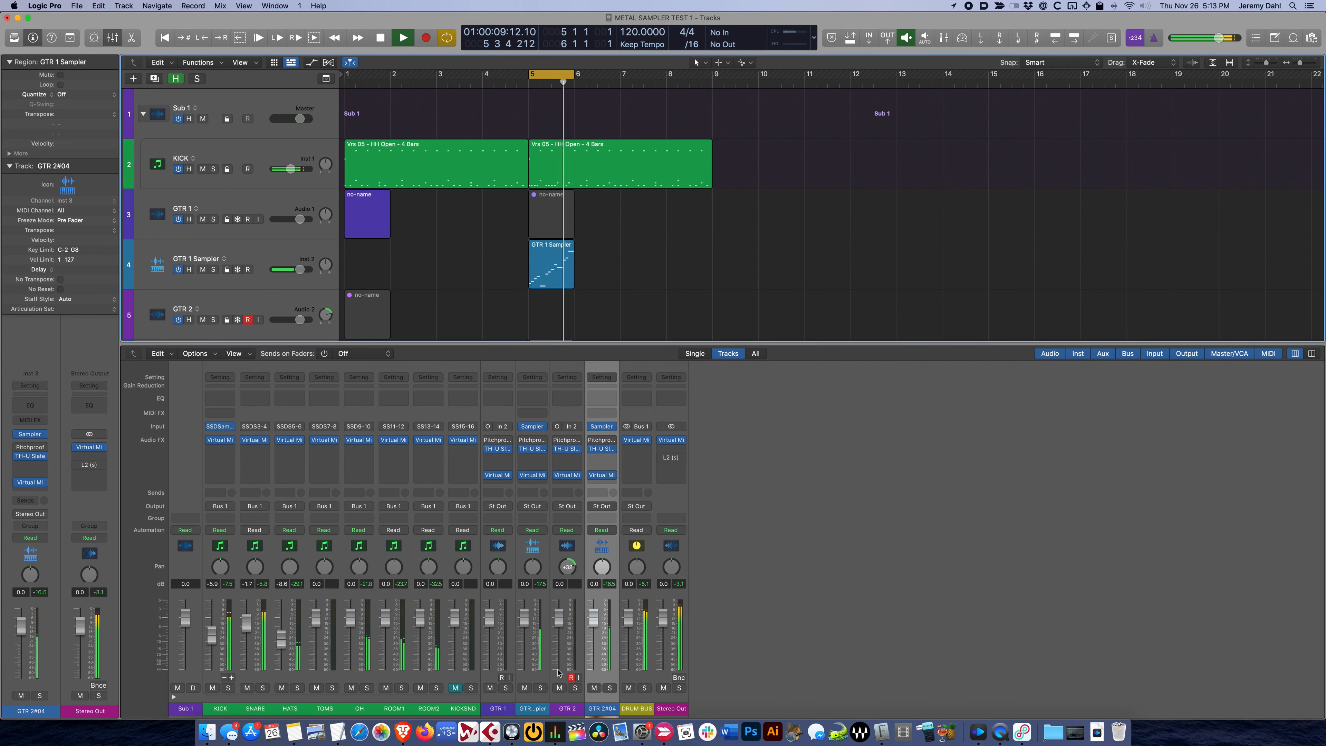
pyautogui.click(538, 662)
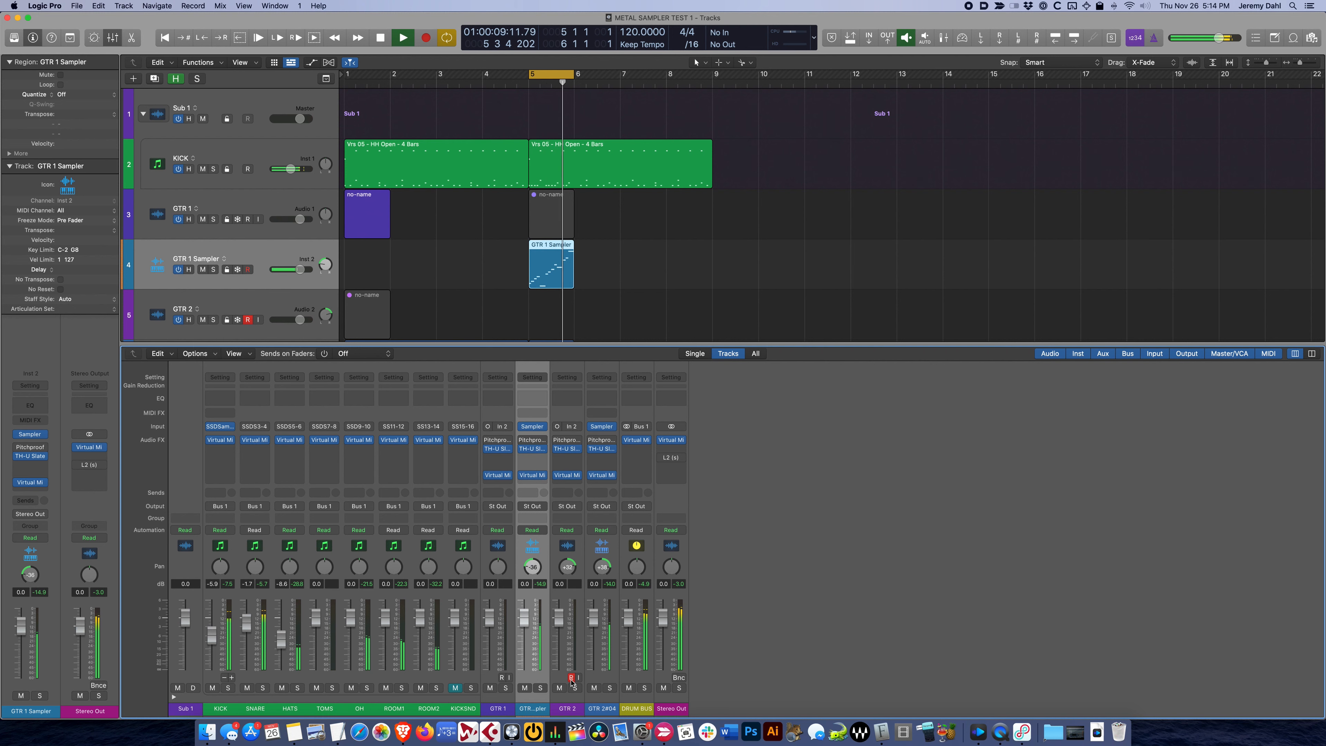
pyautogui.press('space')
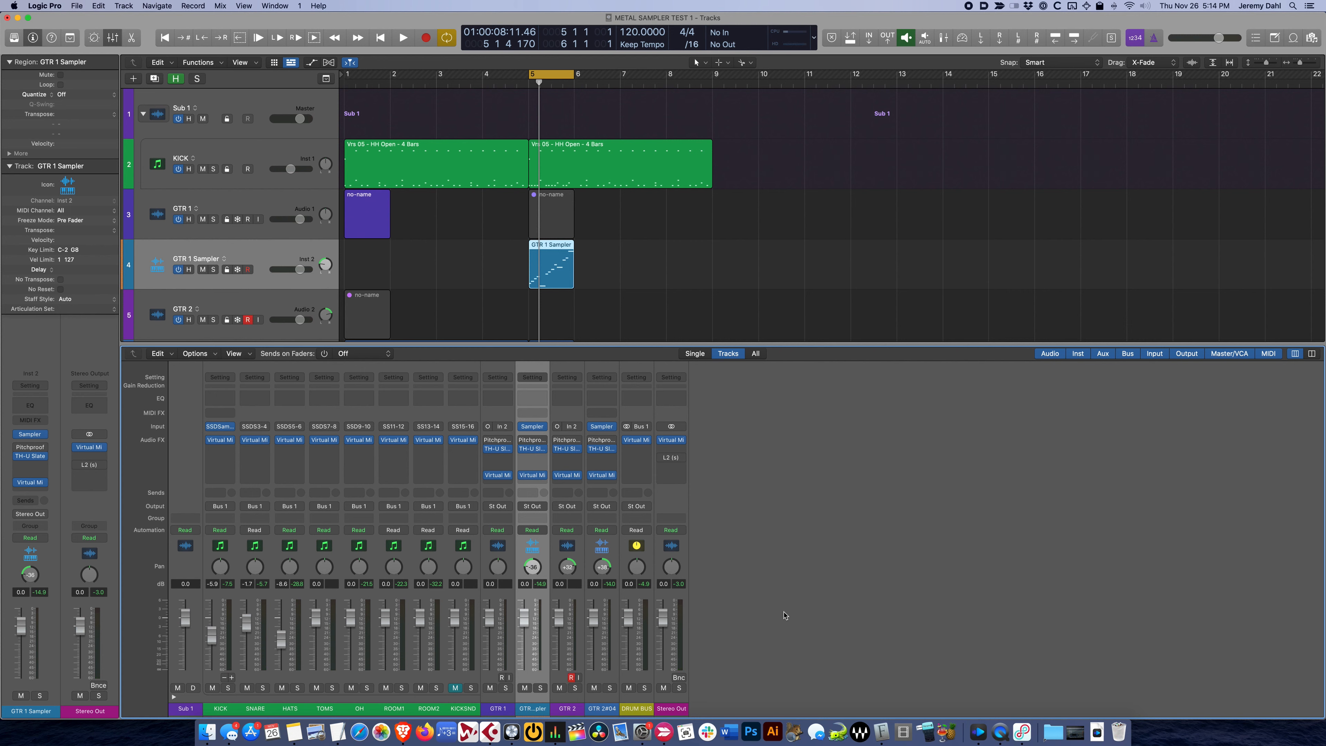
pyautogui.press('space')
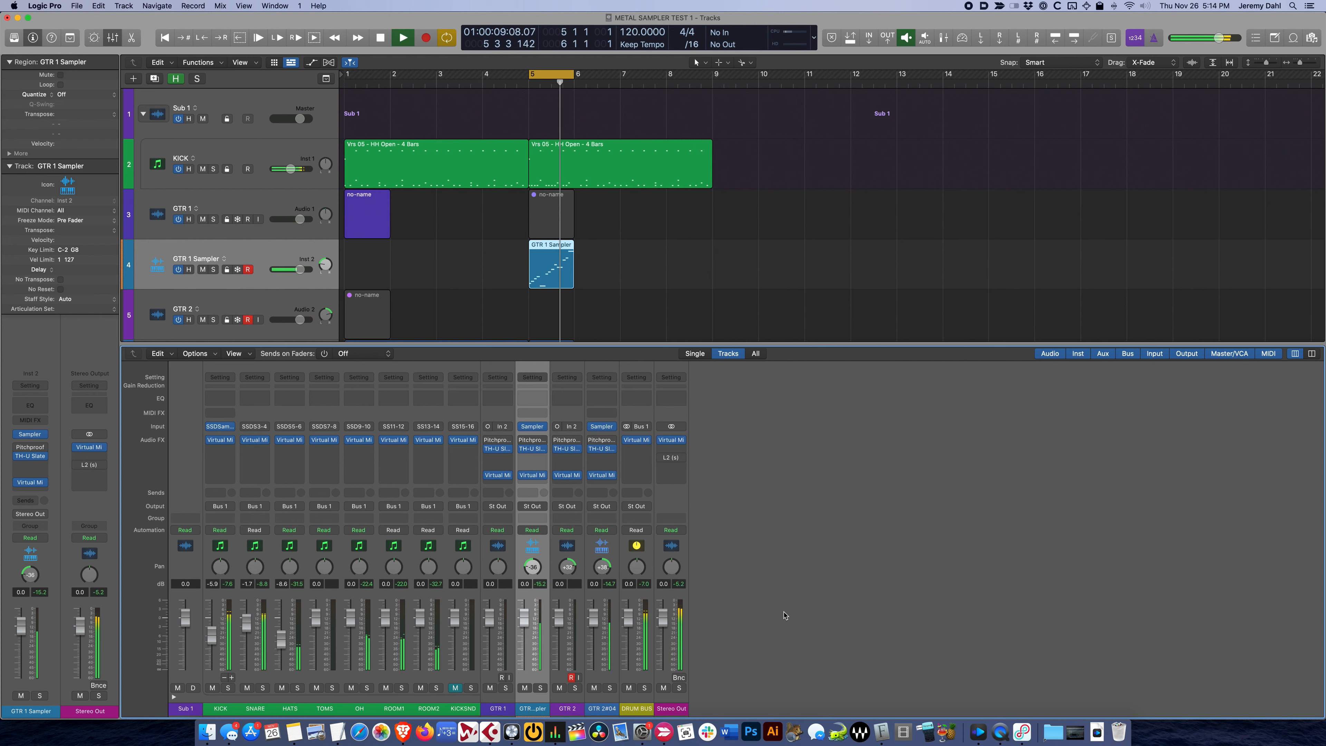
pyautogui.press('space')
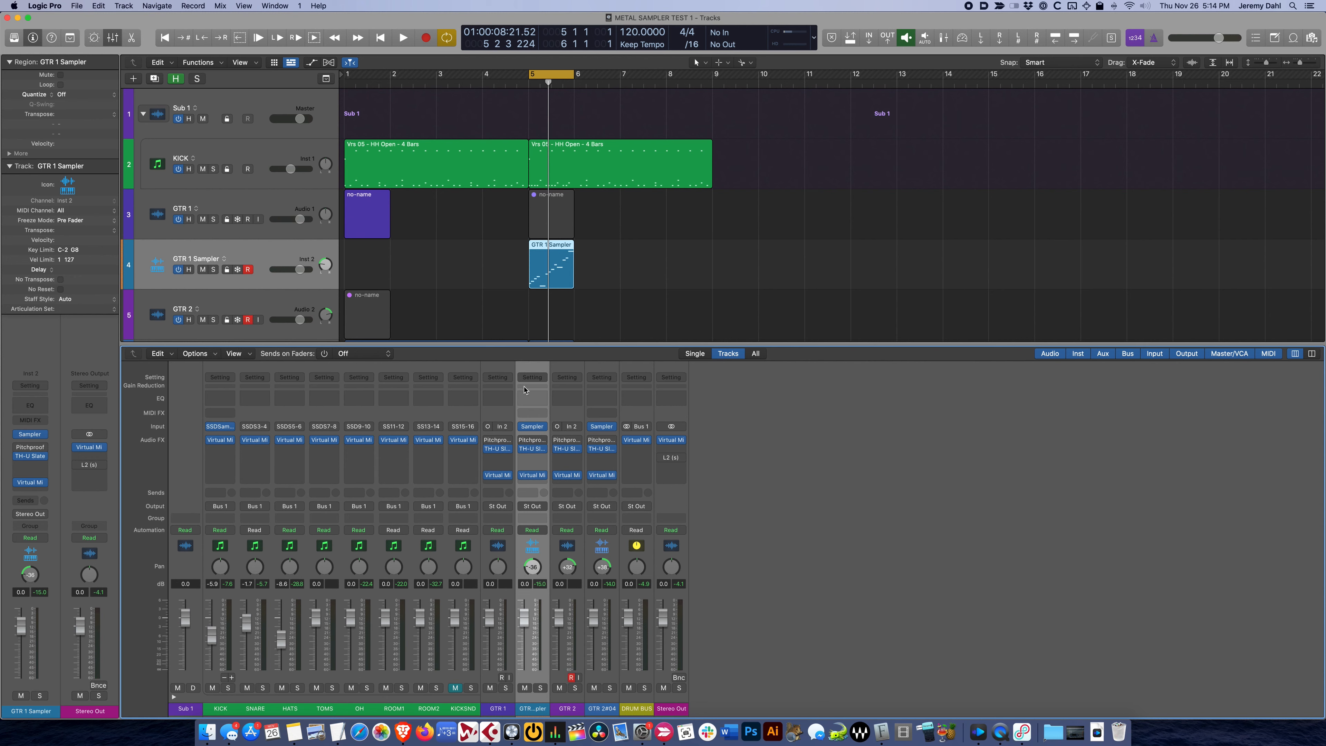
# Open the GTR 1 Sampler track's Sampler instrument and set its coarse pitch to -4
pyautogui.scroll(-1, 427, 308)
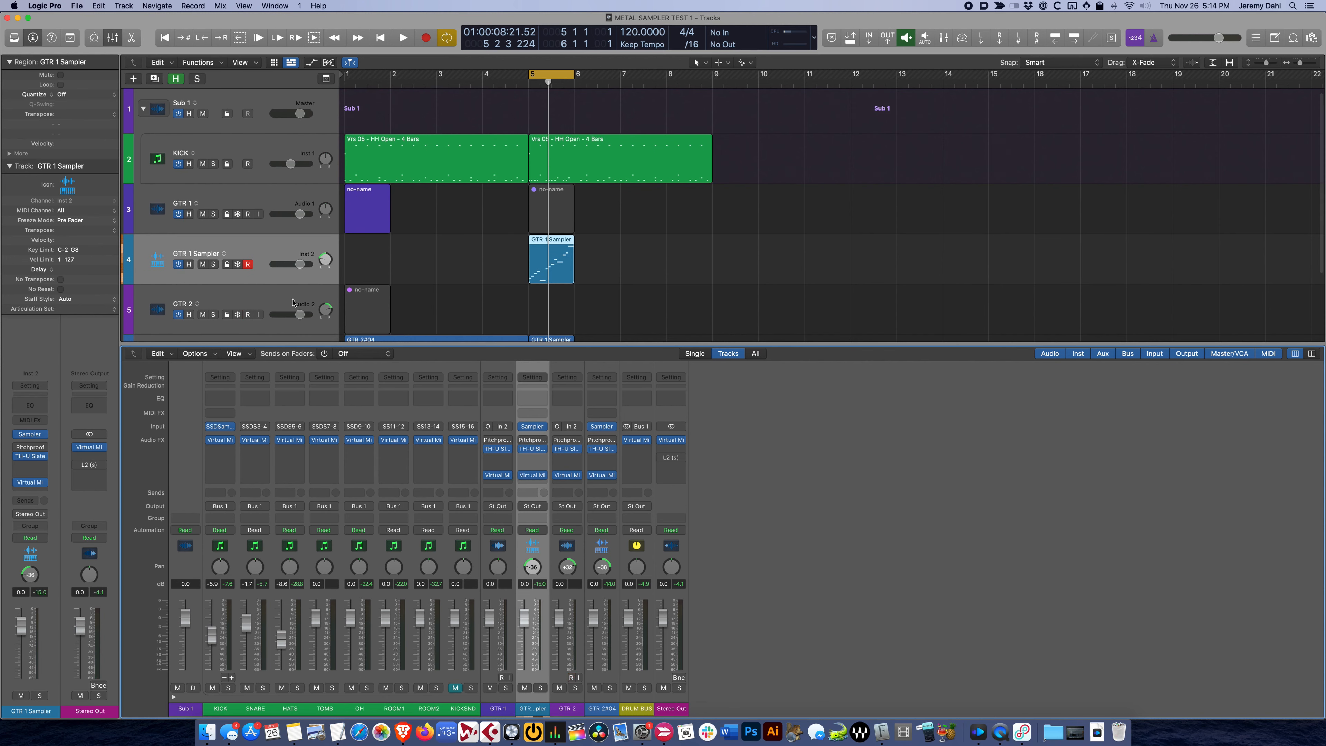
pyautogui.press('space')
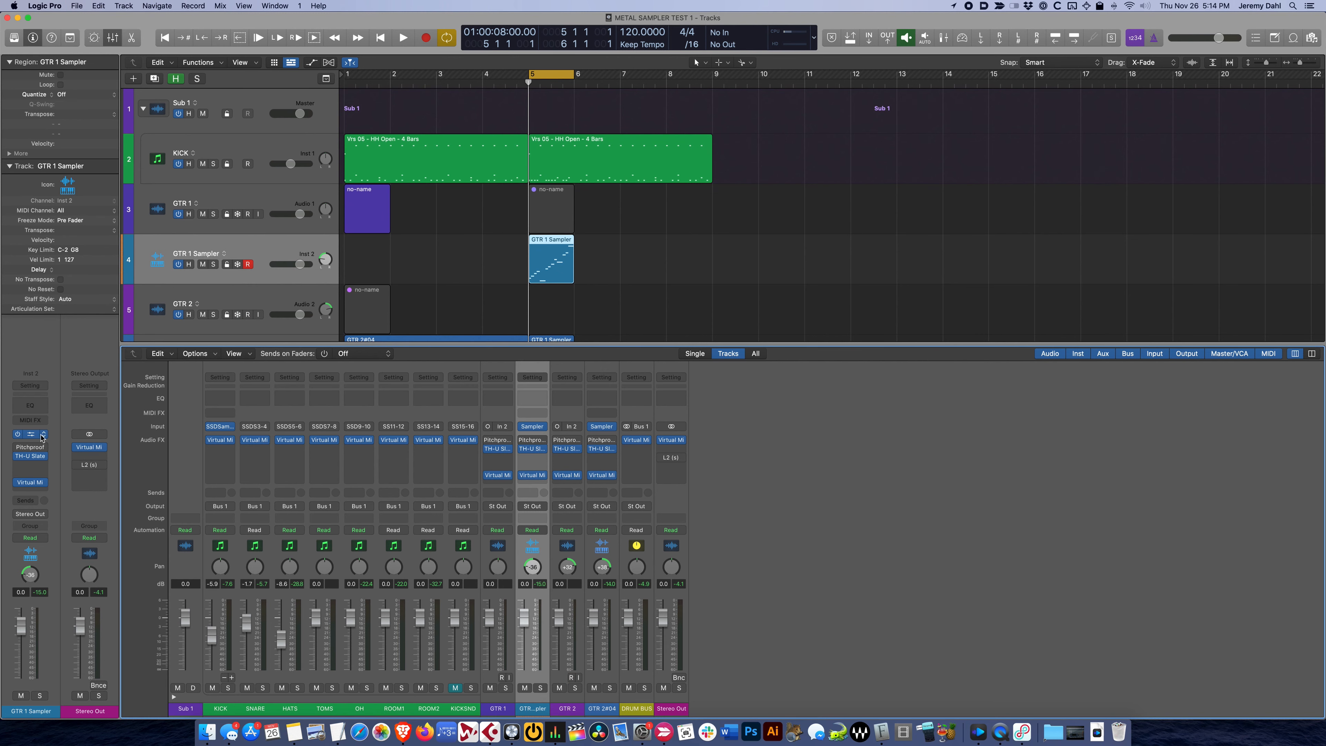
pyautogui.press('v')
pyautogui.moveTo(458, 290); pyautogui.dragTo(453, 305)
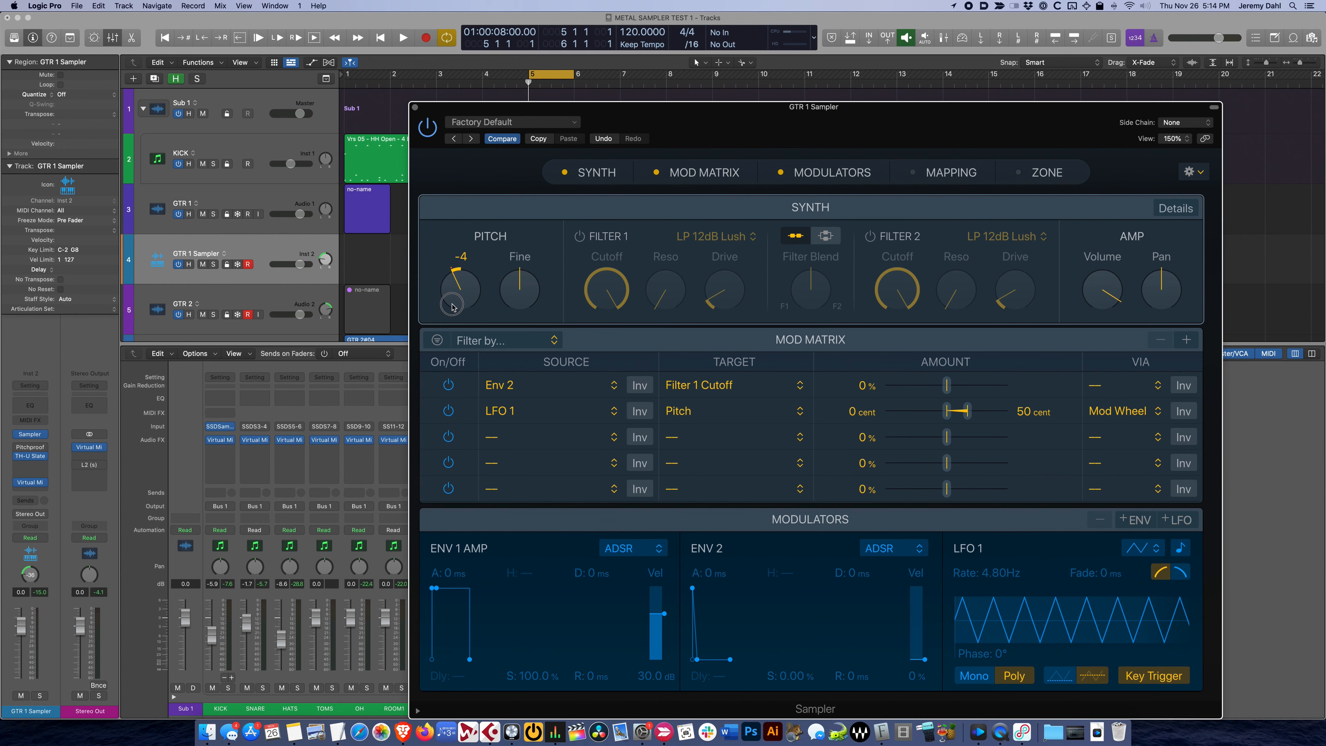
pyautogui.click(416, 108)
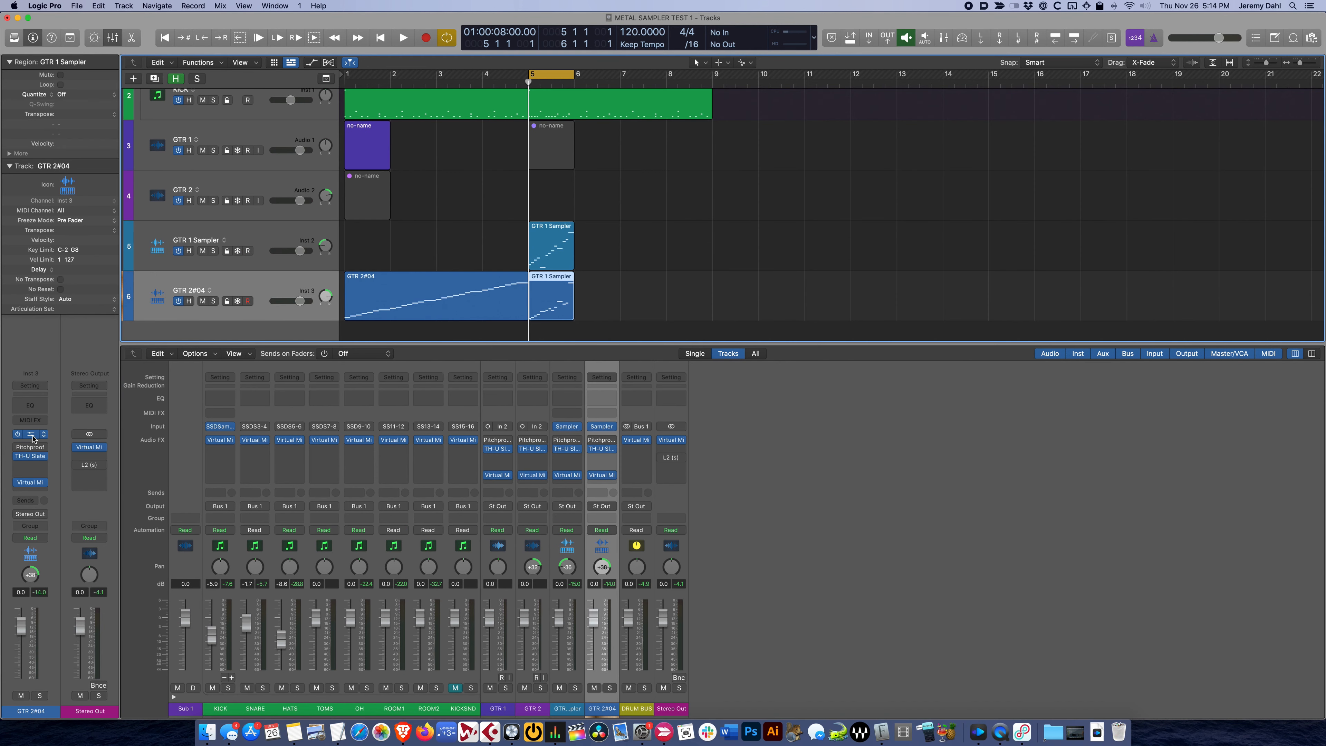
# Open the GTR 2#04 track's Sampler instrument and set its coarse pitch to -5
pyautogui.click(33, 438)
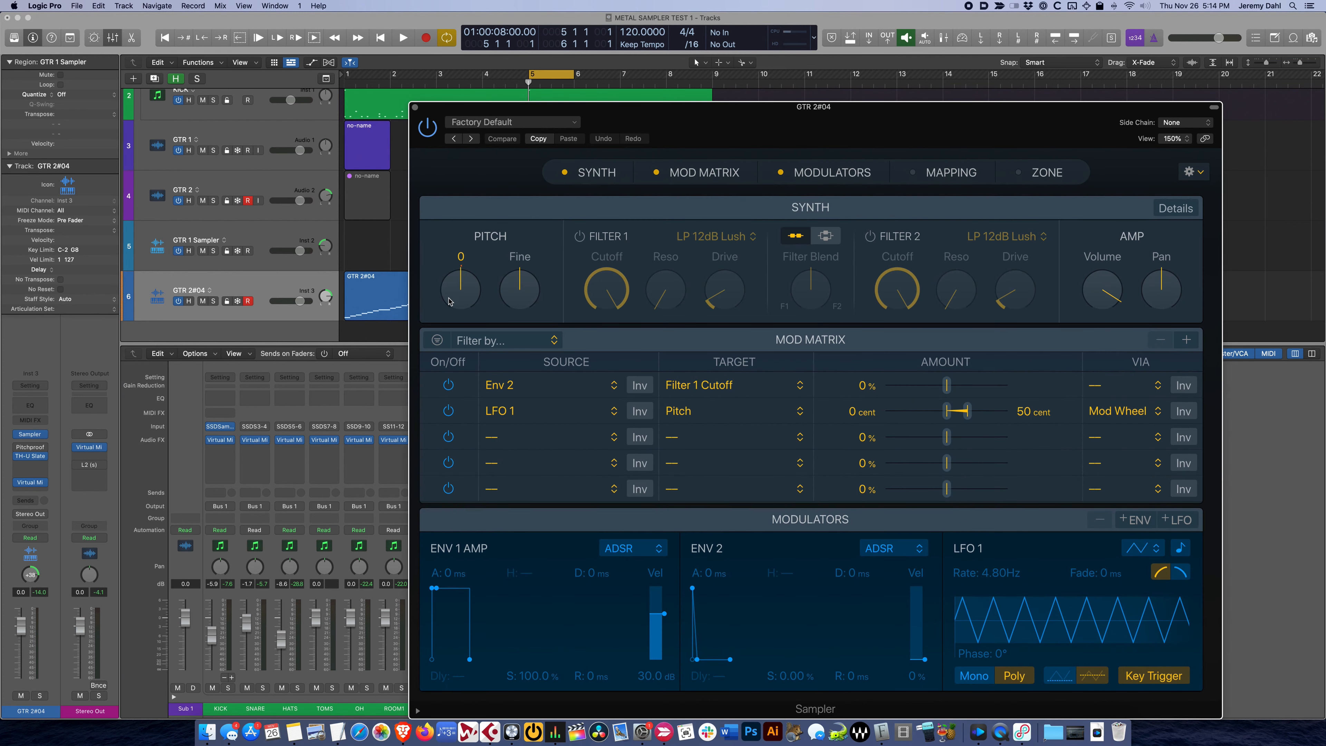
pyautogui.moveTo(455, 305); pyautogui.dragTo(456, 307)
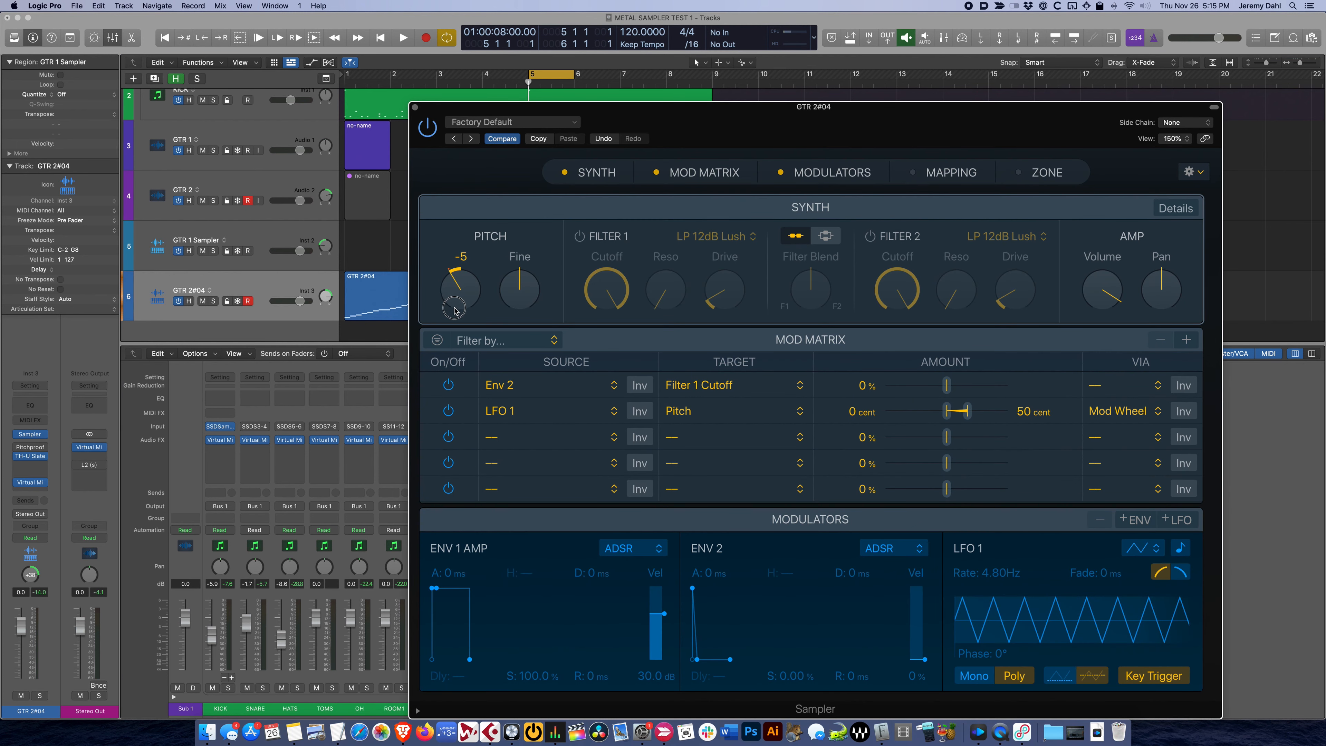
pyautogui.press('super+w')
# Play the down-tuned guitar riff in bar 5 and save the project
pyautogui.press('space')
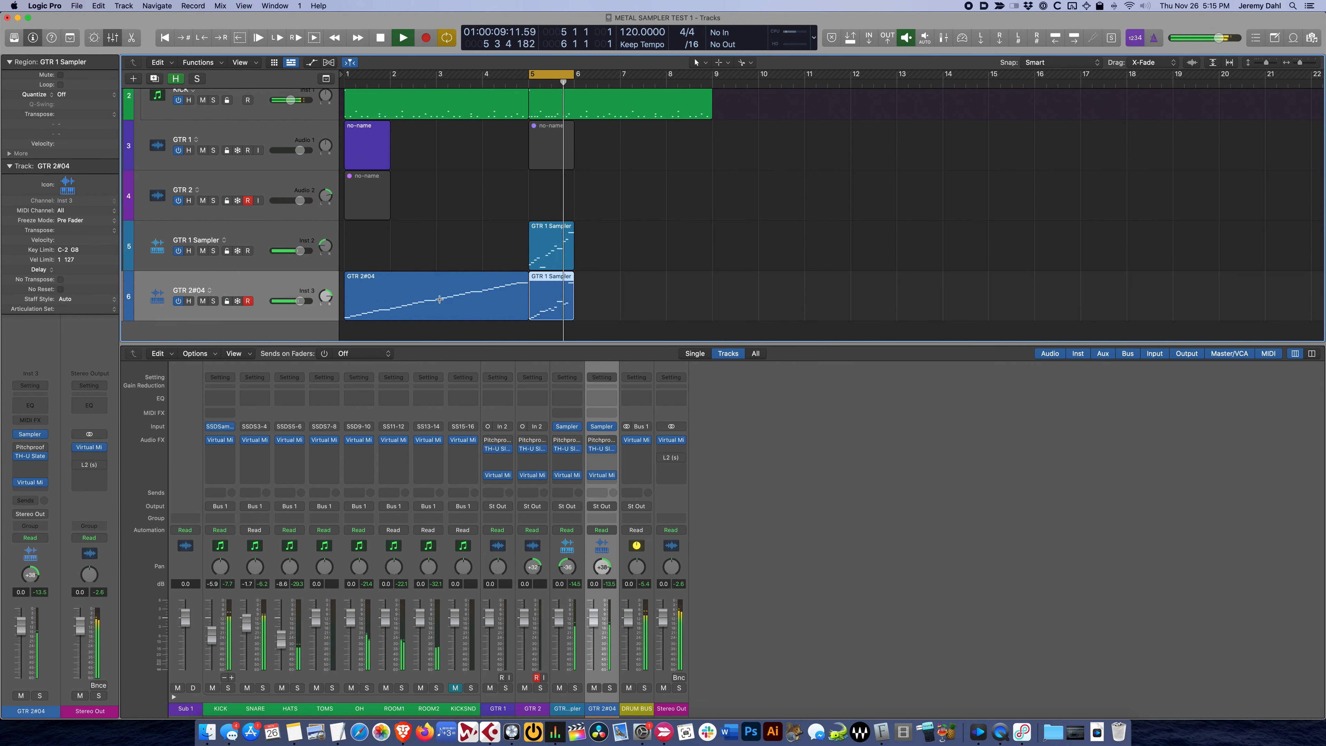
pyautogui.press('super+s')
pyautogui.press('space')
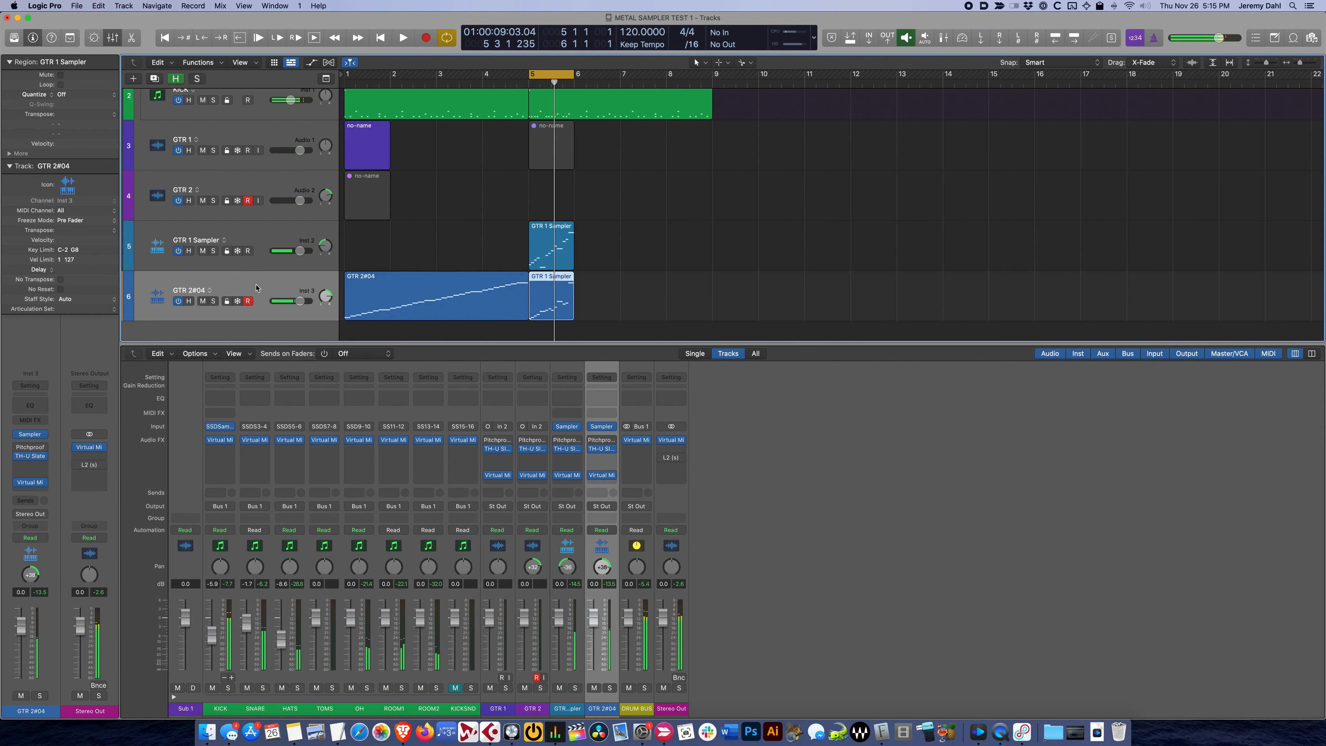
# Add a software instrument track named BASS that uses Kontakt 5 with the Cherry Electric Bass instrument
pyautogui.press('alt+super+n')
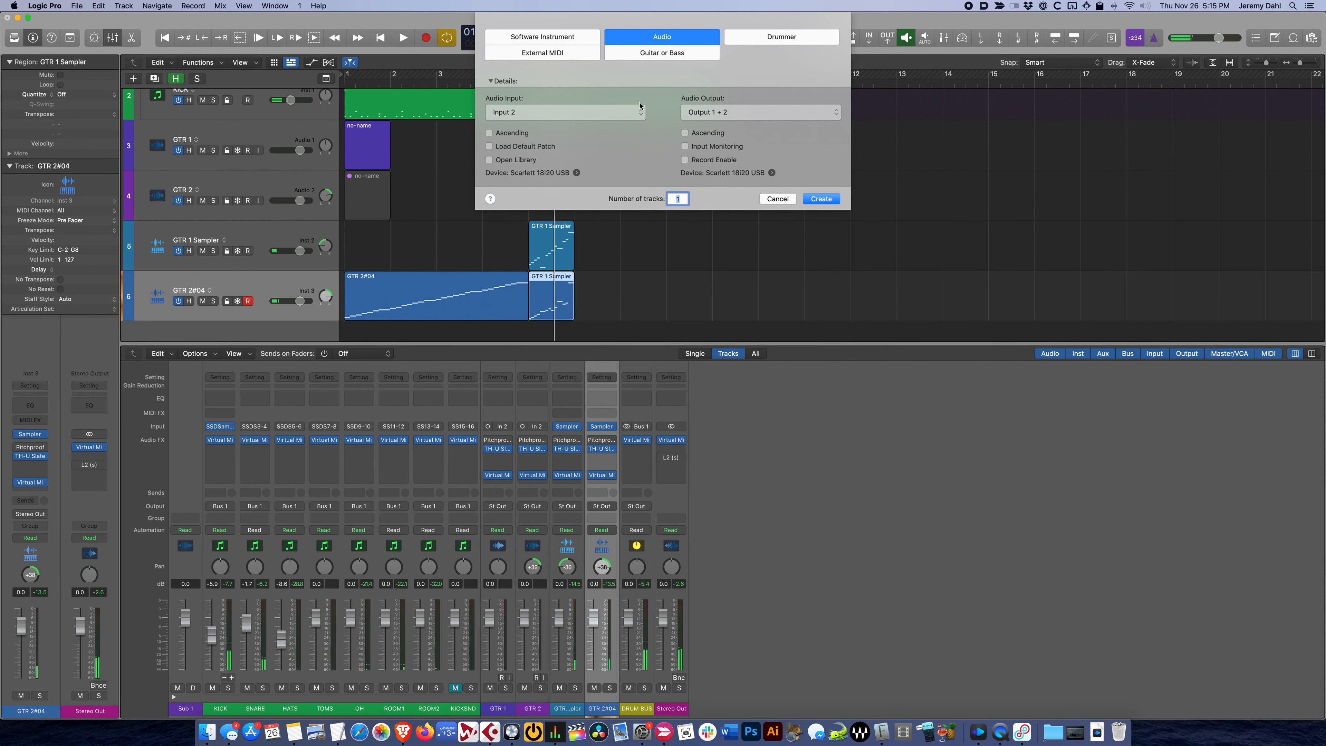
pyautogui.click(577, 42)
pyautogui.click(563, 114)
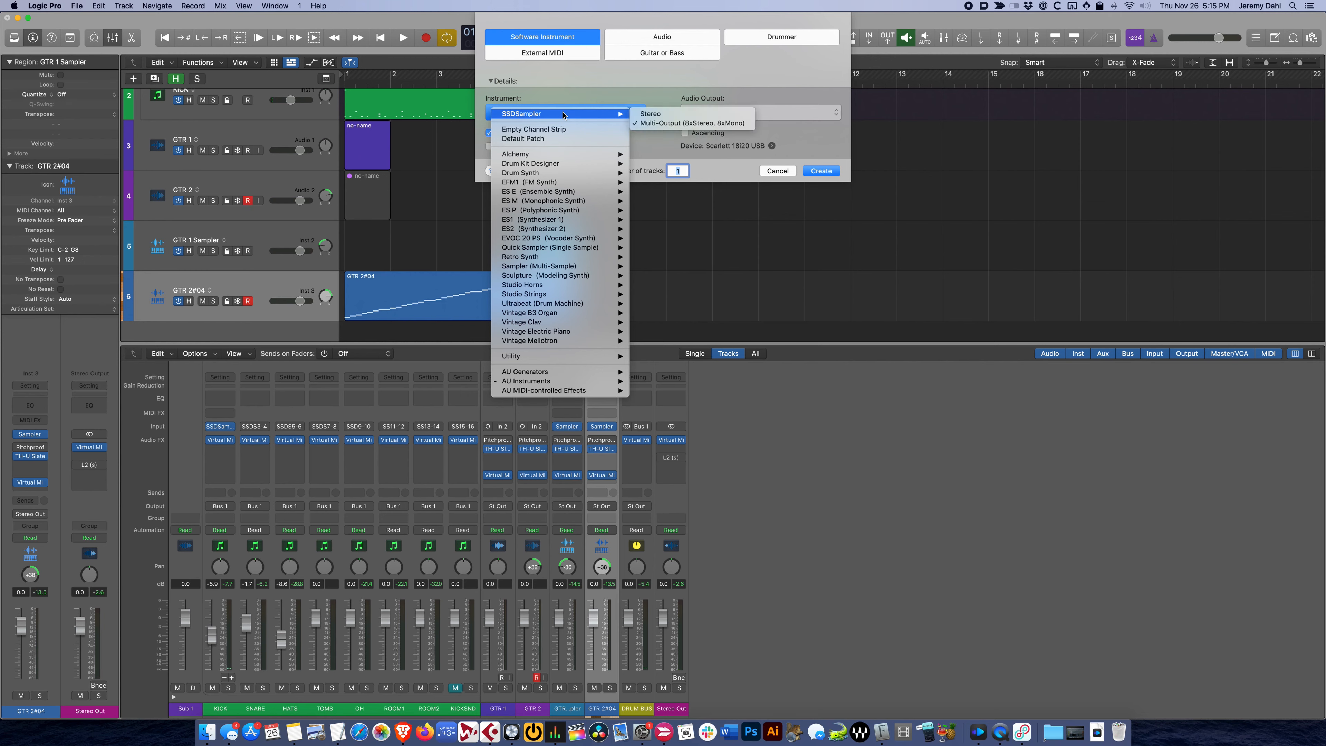
pyautogui.moveTo(547, 382)
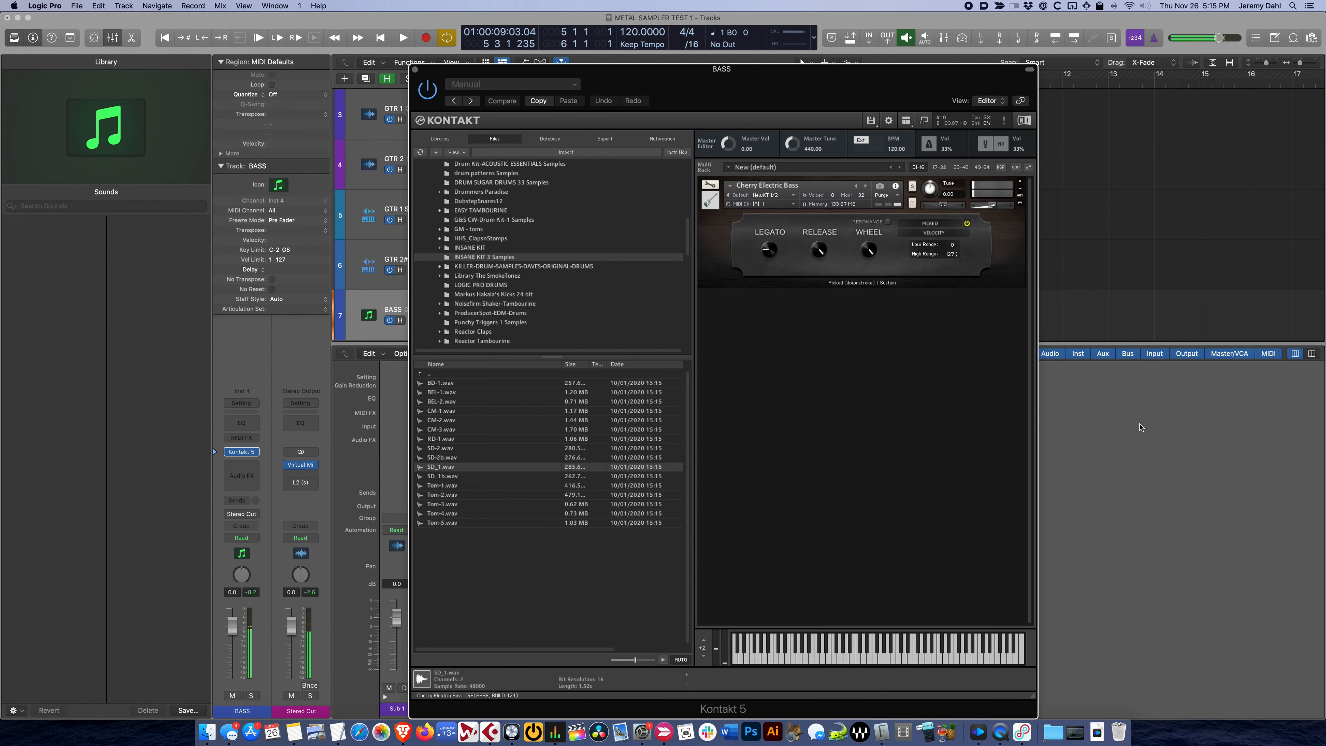
# Play the riff in bar 5 with the bass instrument loaded and close the Kontakt 5 window
pyautogui.press('space')
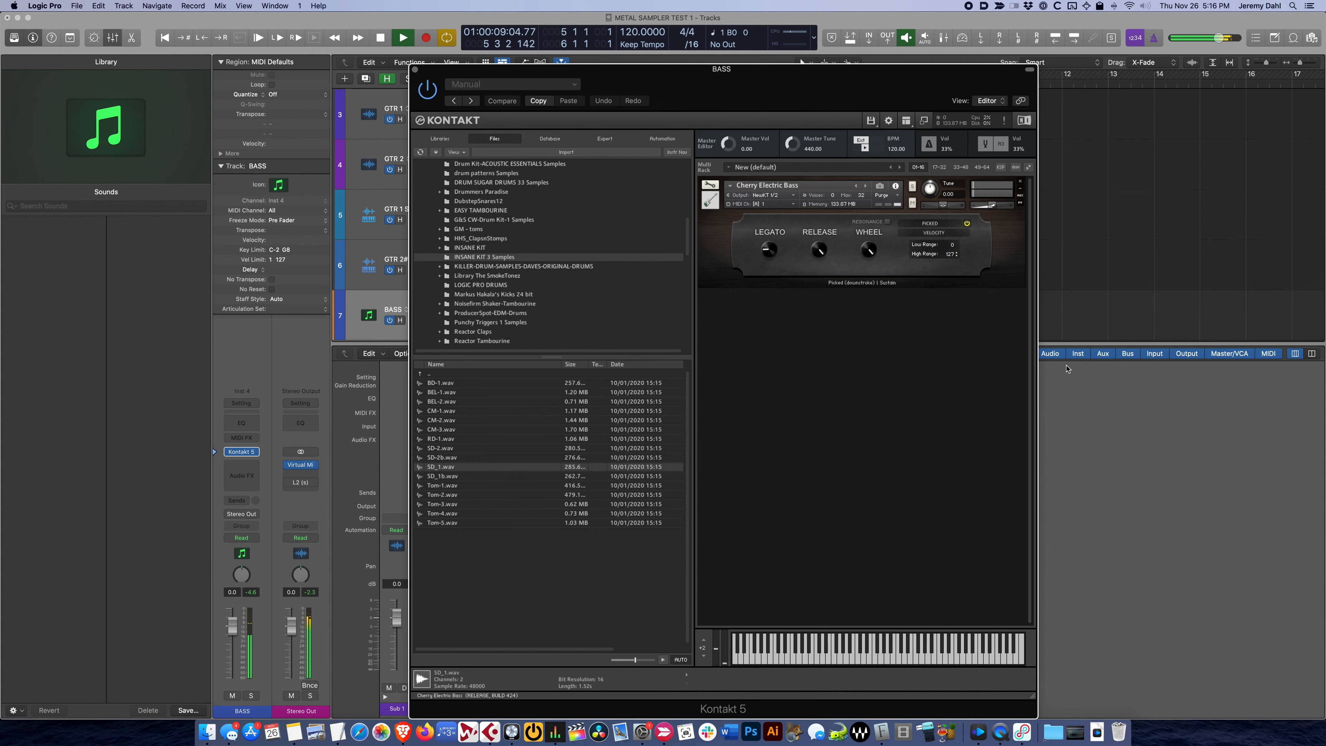
pyautogui.press('space')
pyautogui.click(415, 69)
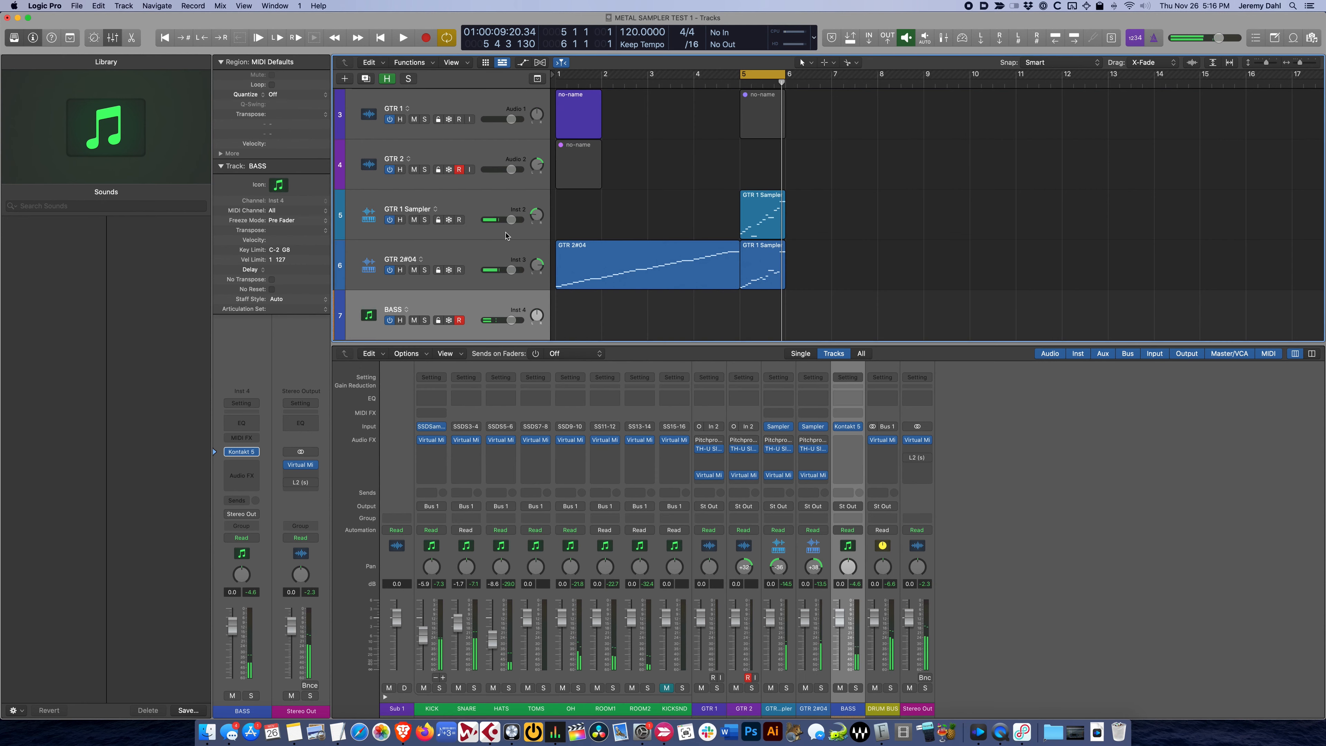
pyautogui.press('space')
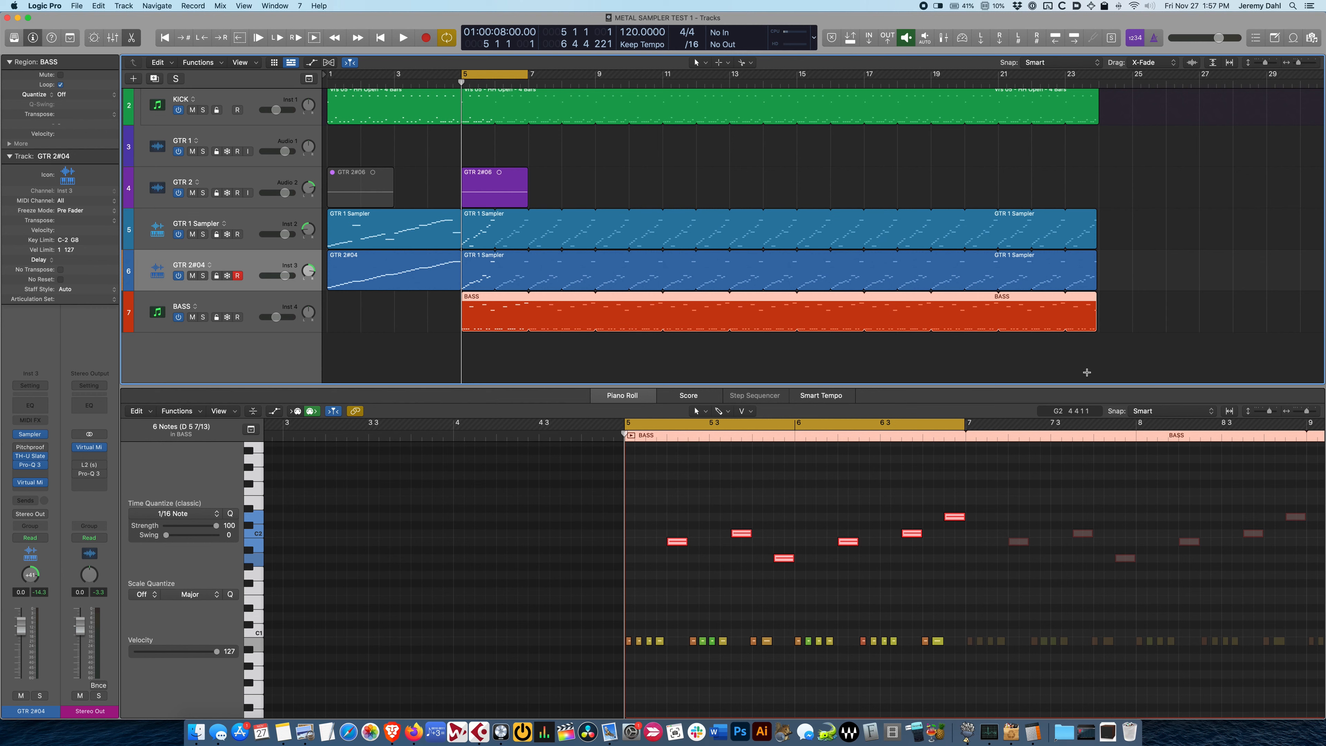
# Play the looped arrangement with bass from bar 5 and show the mixer in place of the Piano Roll
pyautogui.press('space')
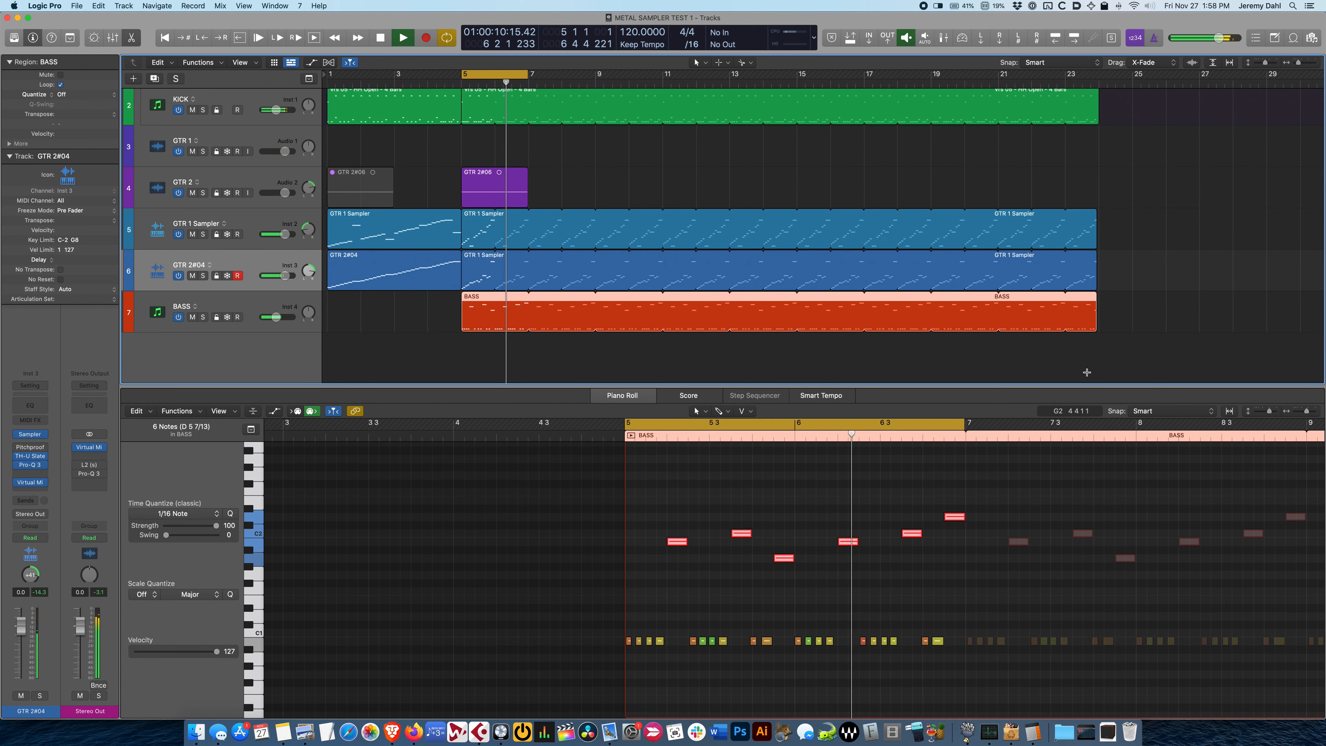
pyautogui.press('x')
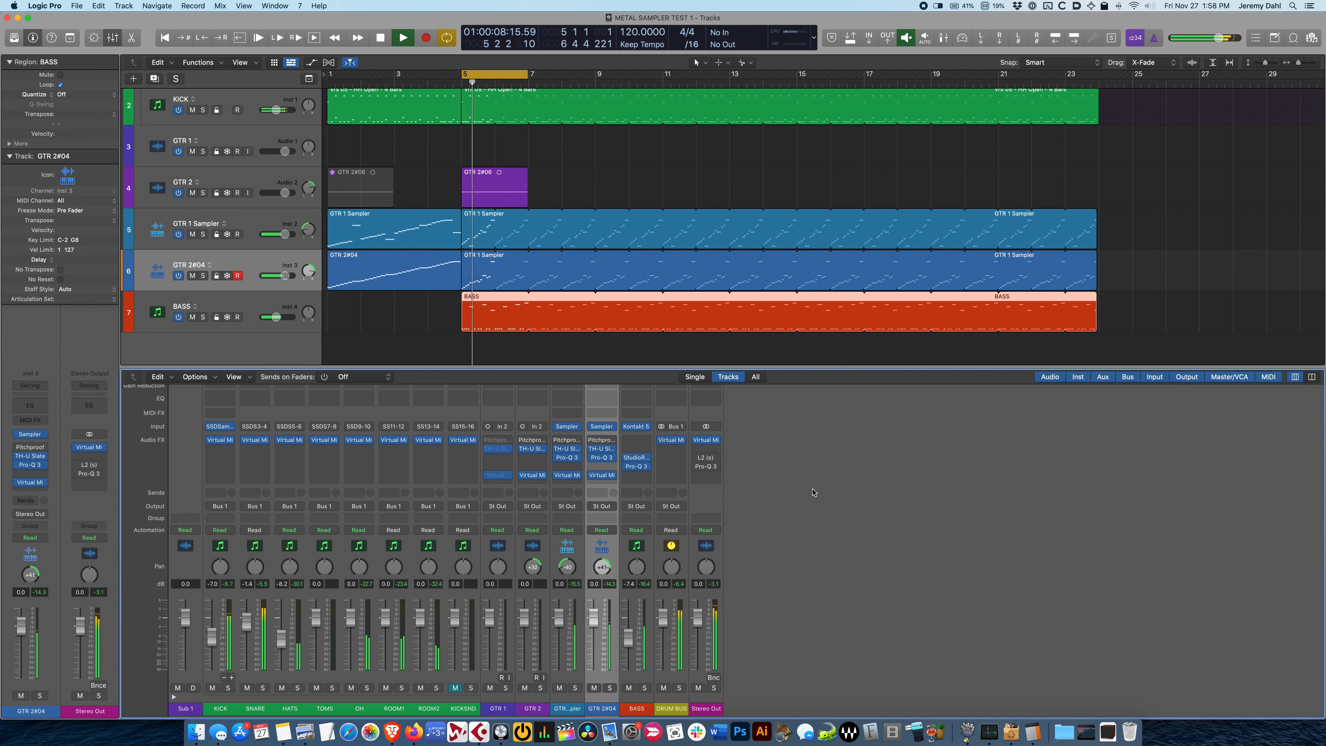
pyautogui.press('space')
# Turn off cycle mode and show the global tracks with the tempo curve above the arrangement
pyautogui.press('c')
pyautogui.scroll(2, 432, 211)
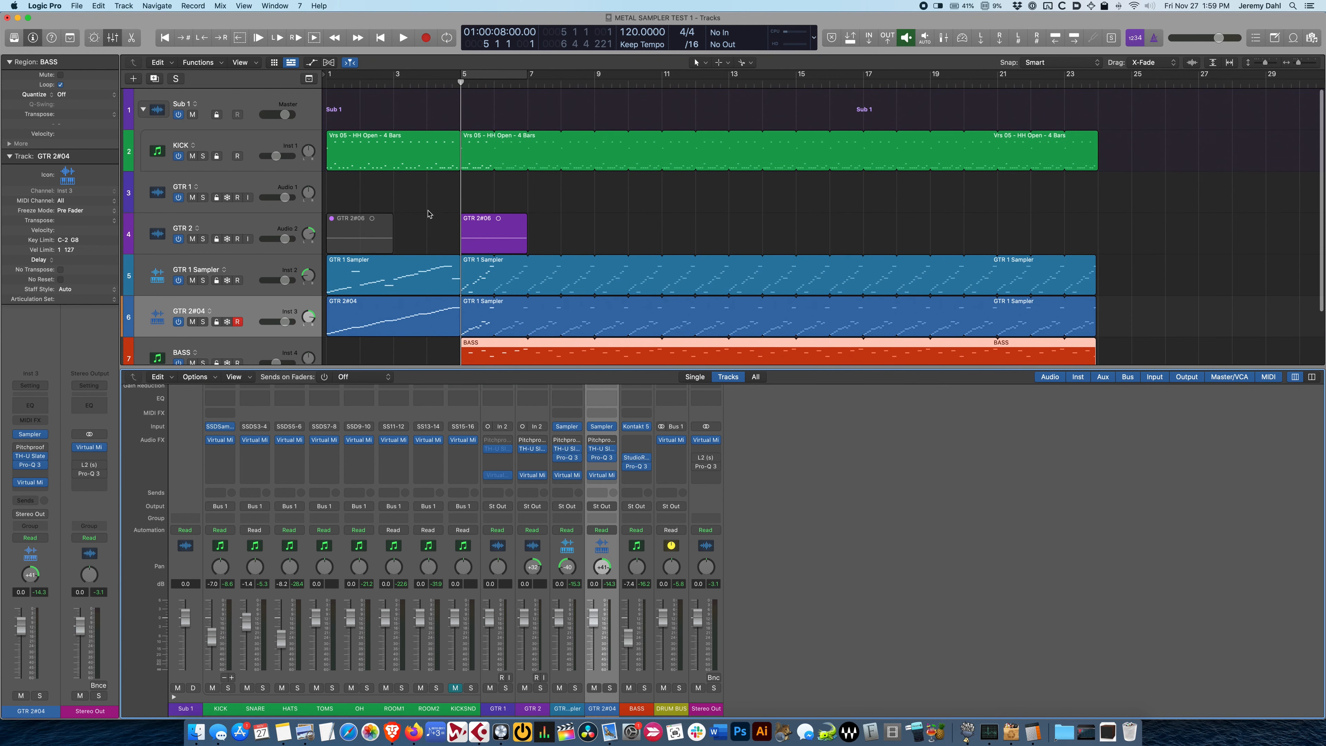
pyautogui.click(309, 78)
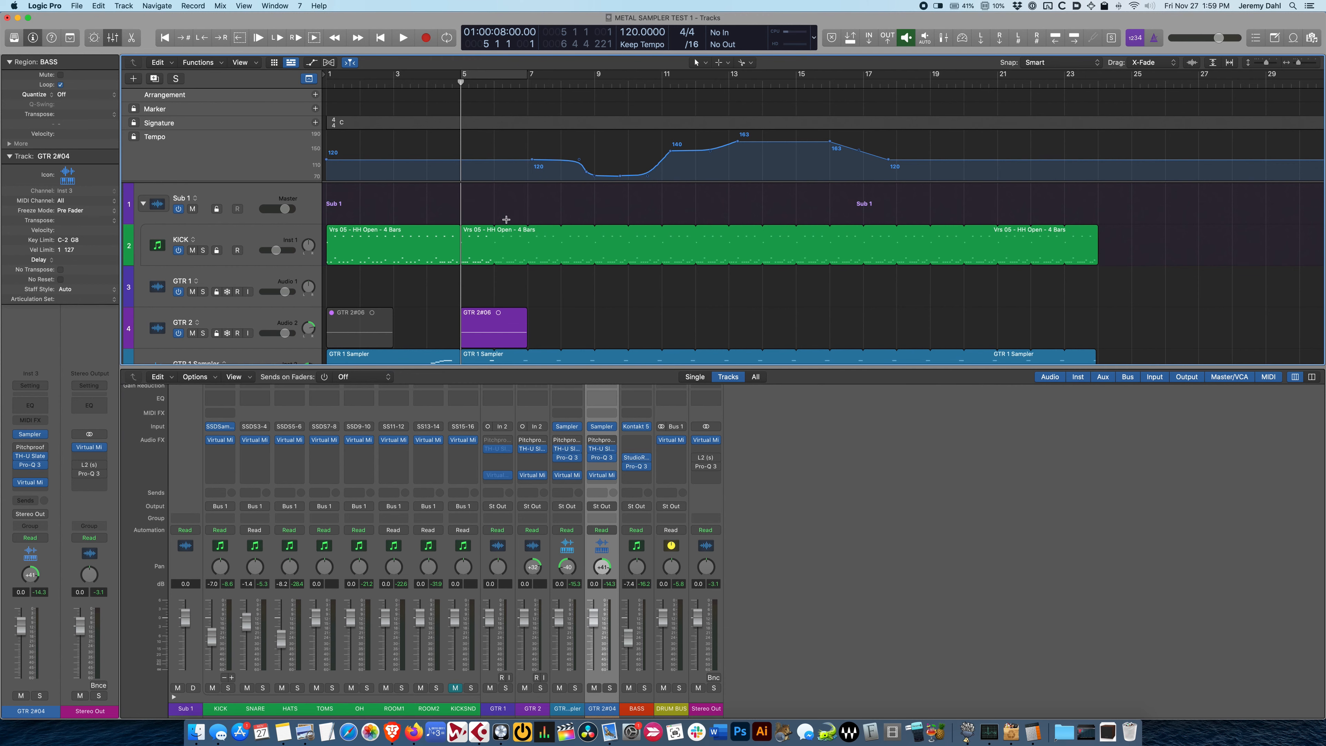
pyautogui.scroll(-4, 506, 220)
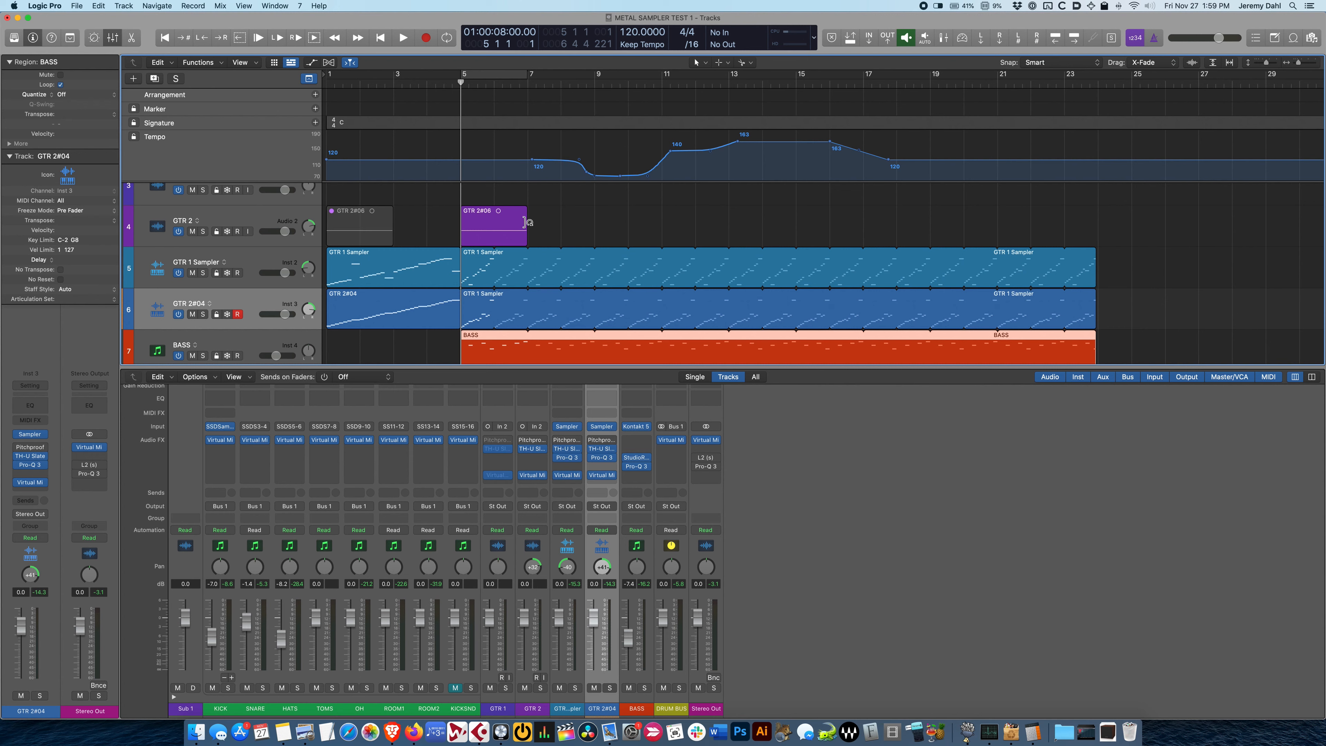
pyautogui.scroll(-2, 564, 221)
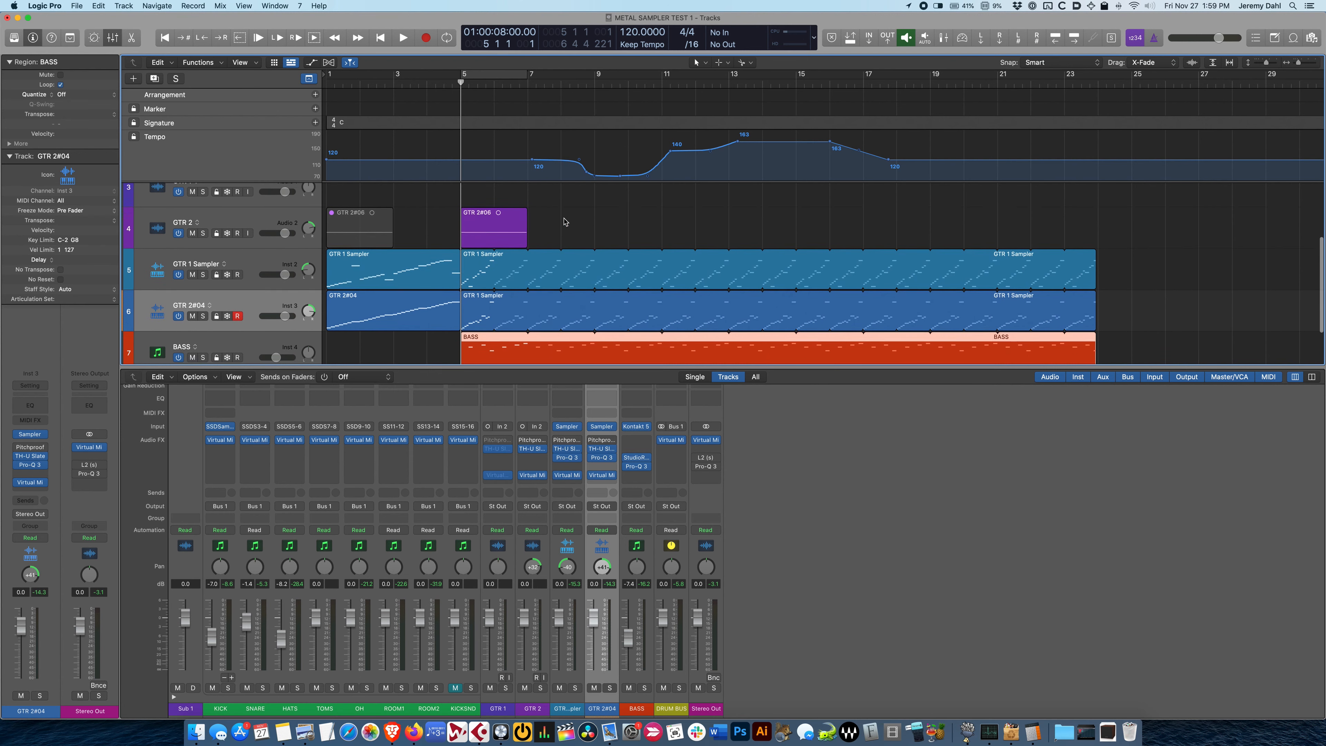
# Play the arrangement from bar 5 through the tempo changes in the curve
pyautogui.press('space')
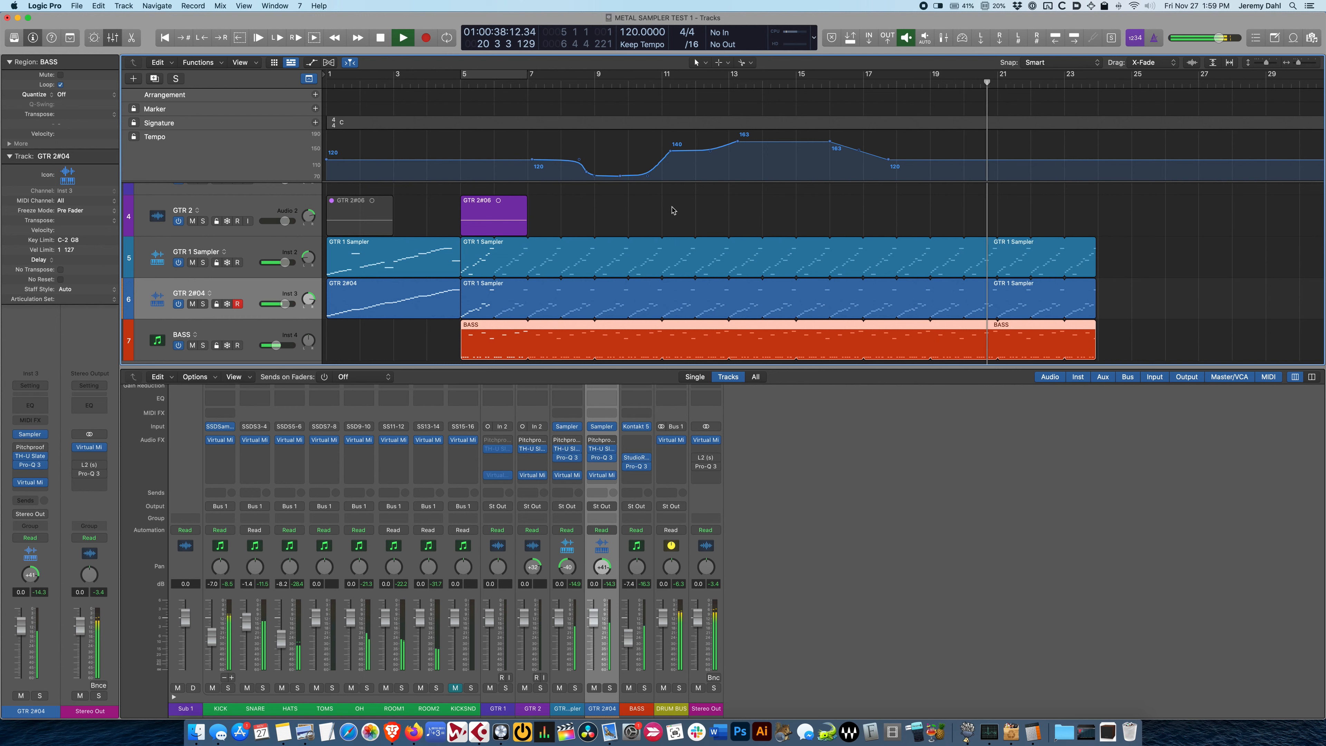
pyautogui.press('space')
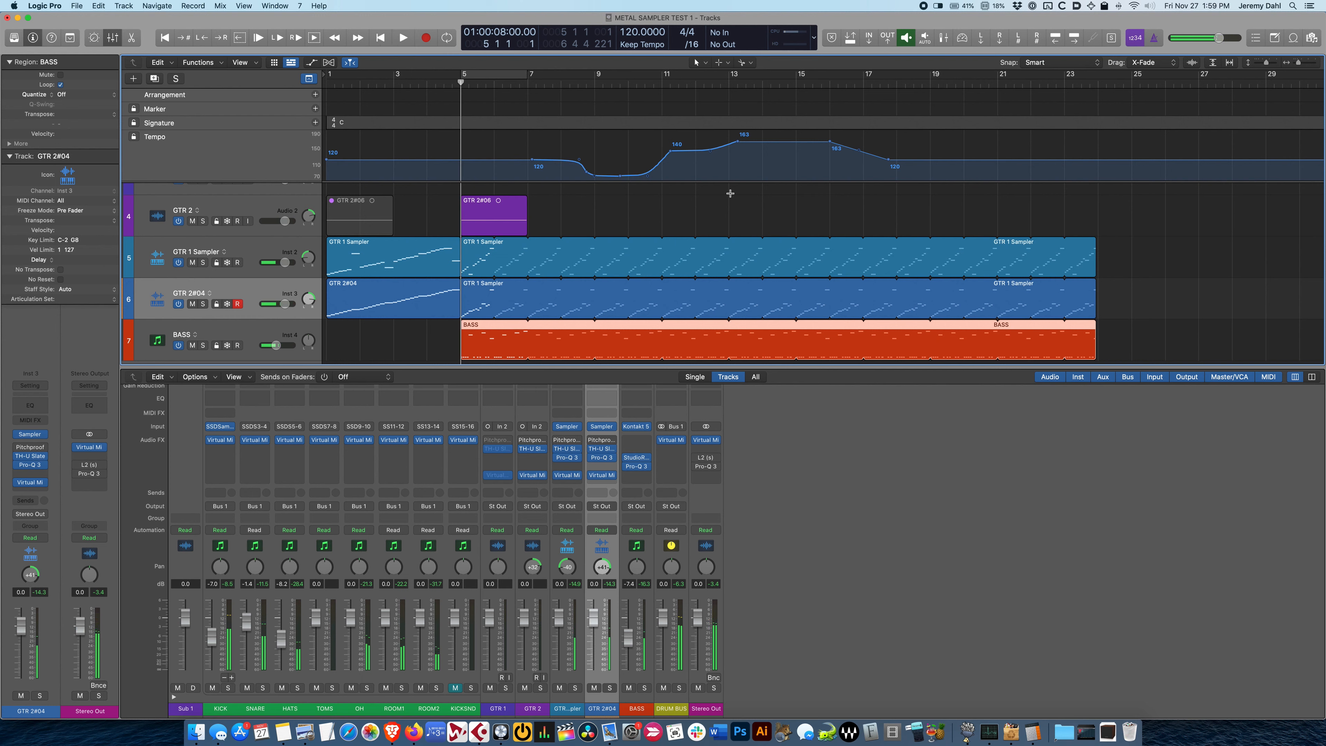
pyautogui.press('space')
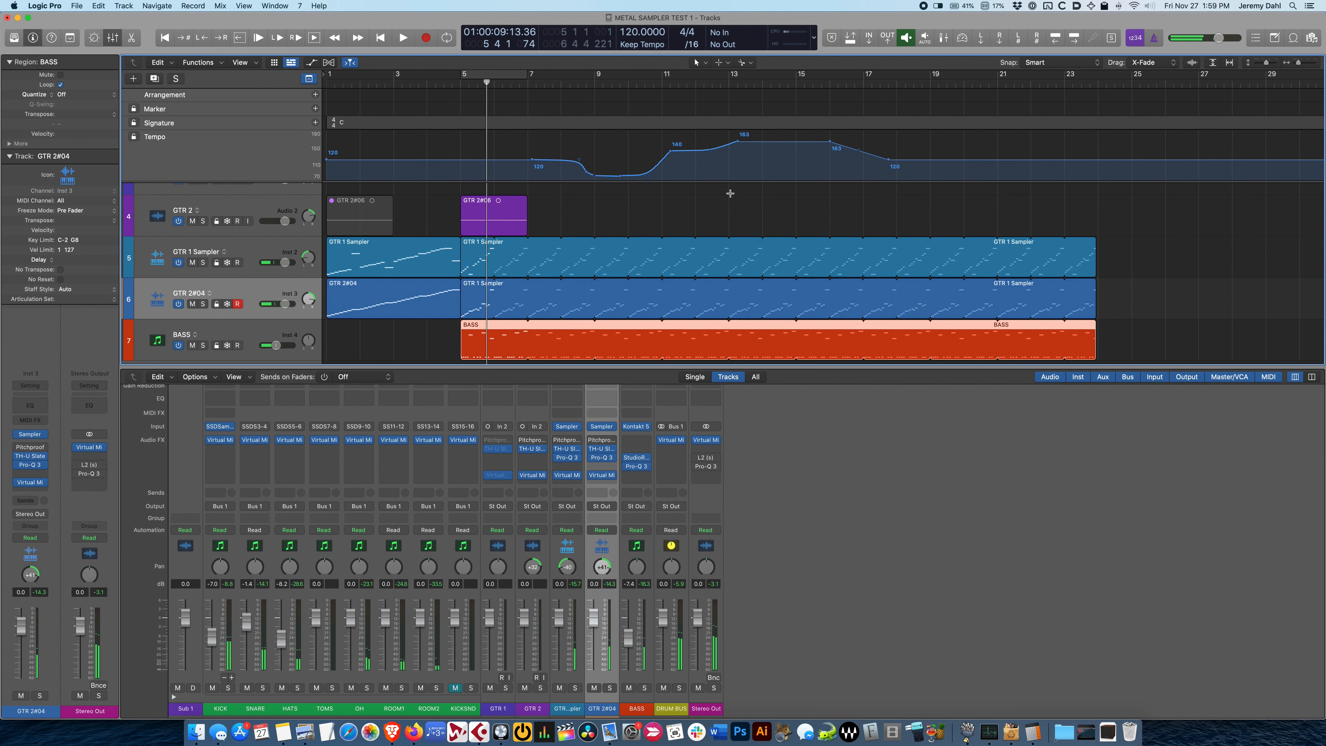
# Return to the start of the project and play the arrangement from bar 1
pyautogui.press('Return')
pyautogui.press('space')
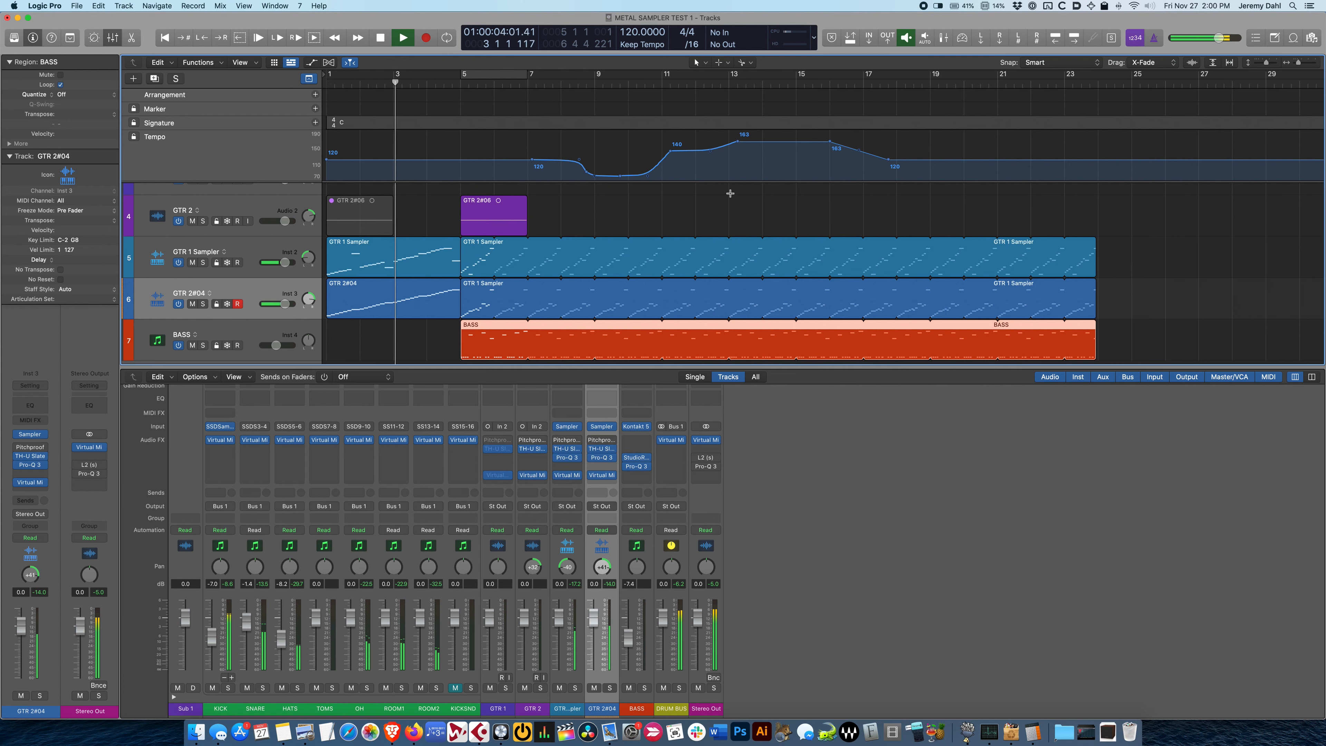
pyautogui.press('space')
pyautogui.hotkey('shift', 'space')
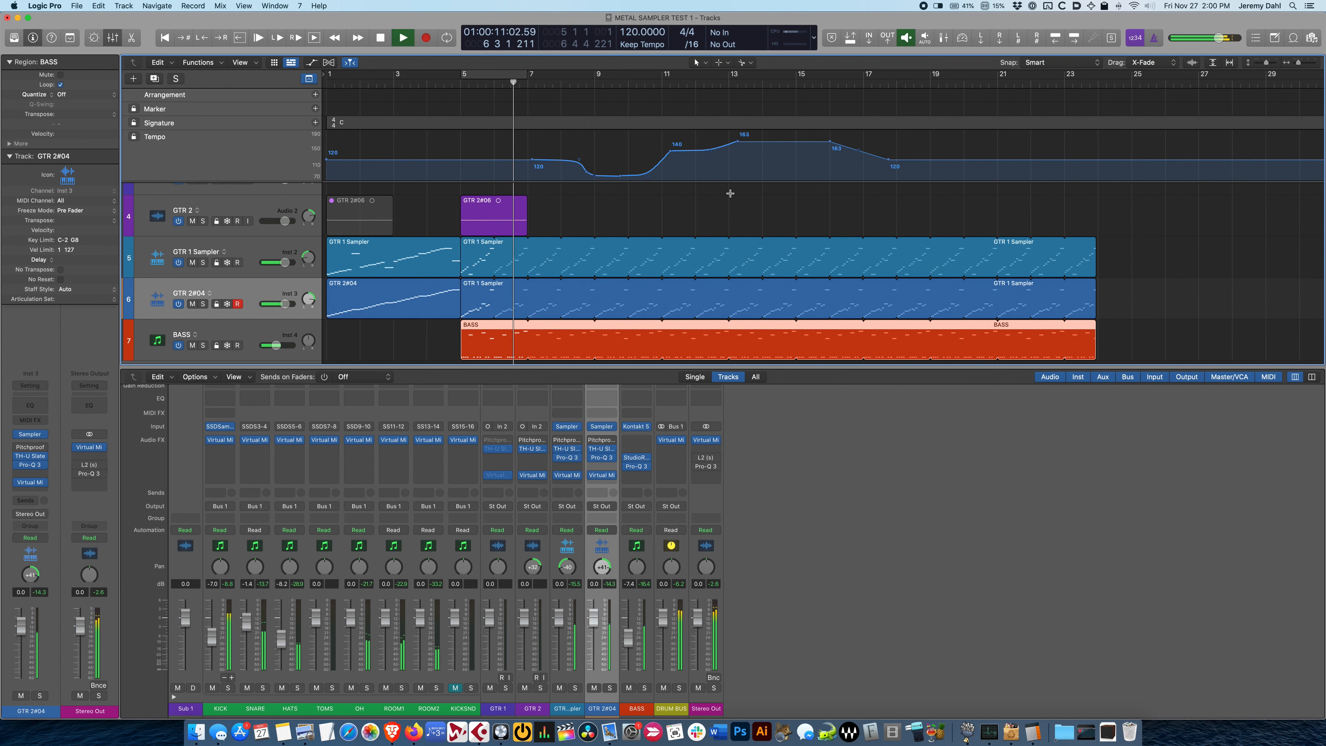
pyautogui.press('space')
# Play the slowed-down section of the arrangement from bar 9
pyautogui.click(592, 97)
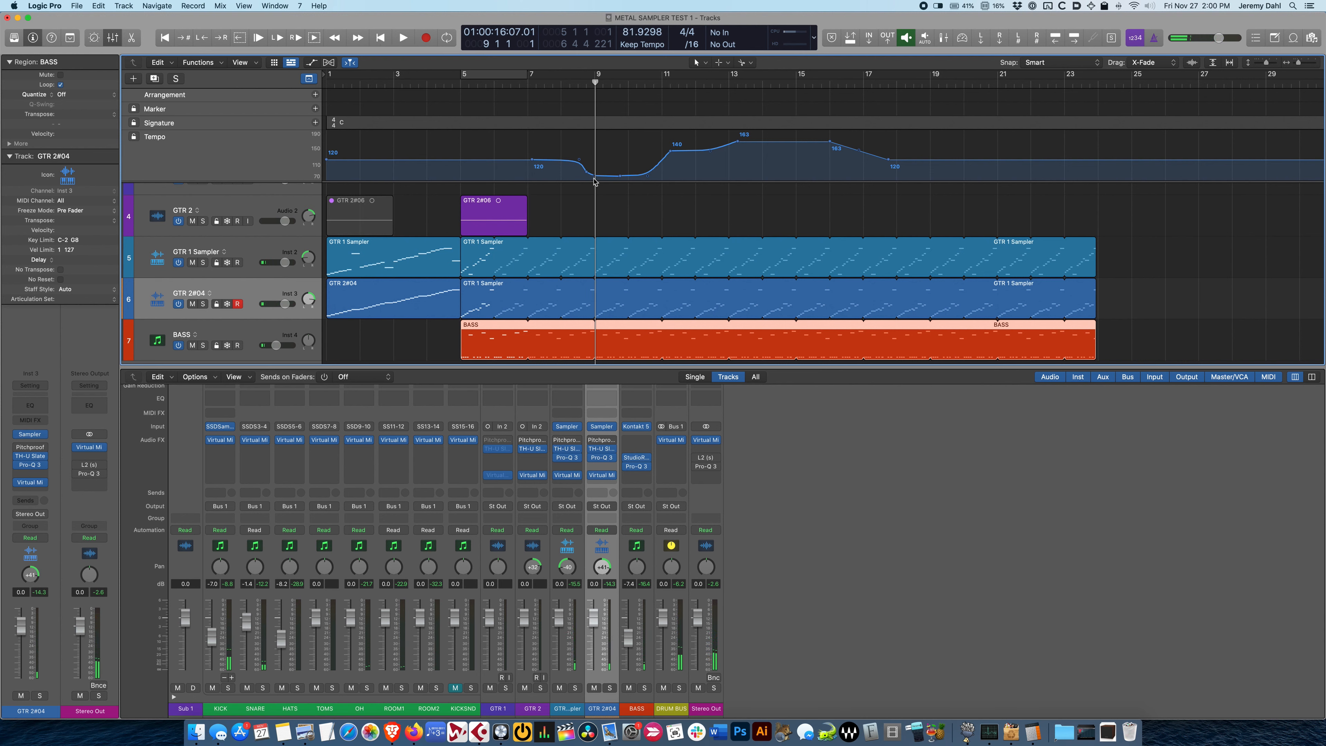
pyautogui.press('space')
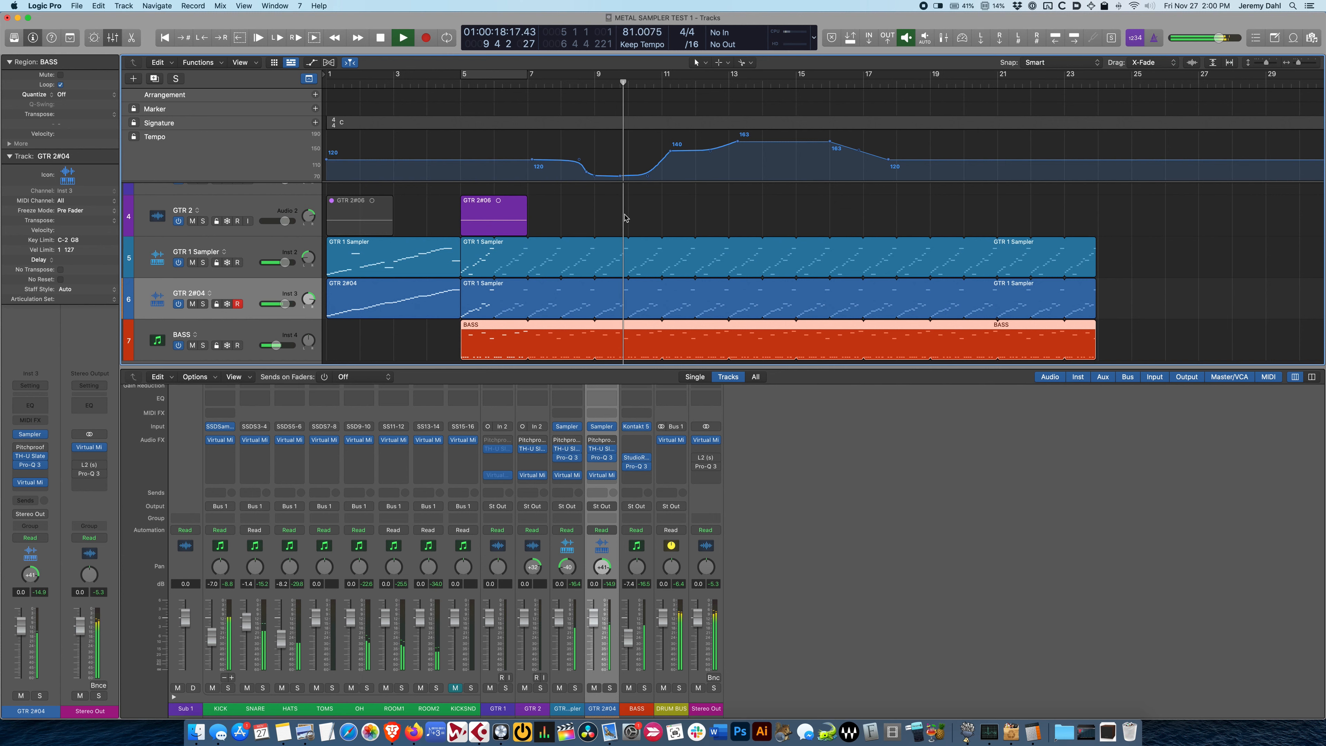
pyautogui.press('space')
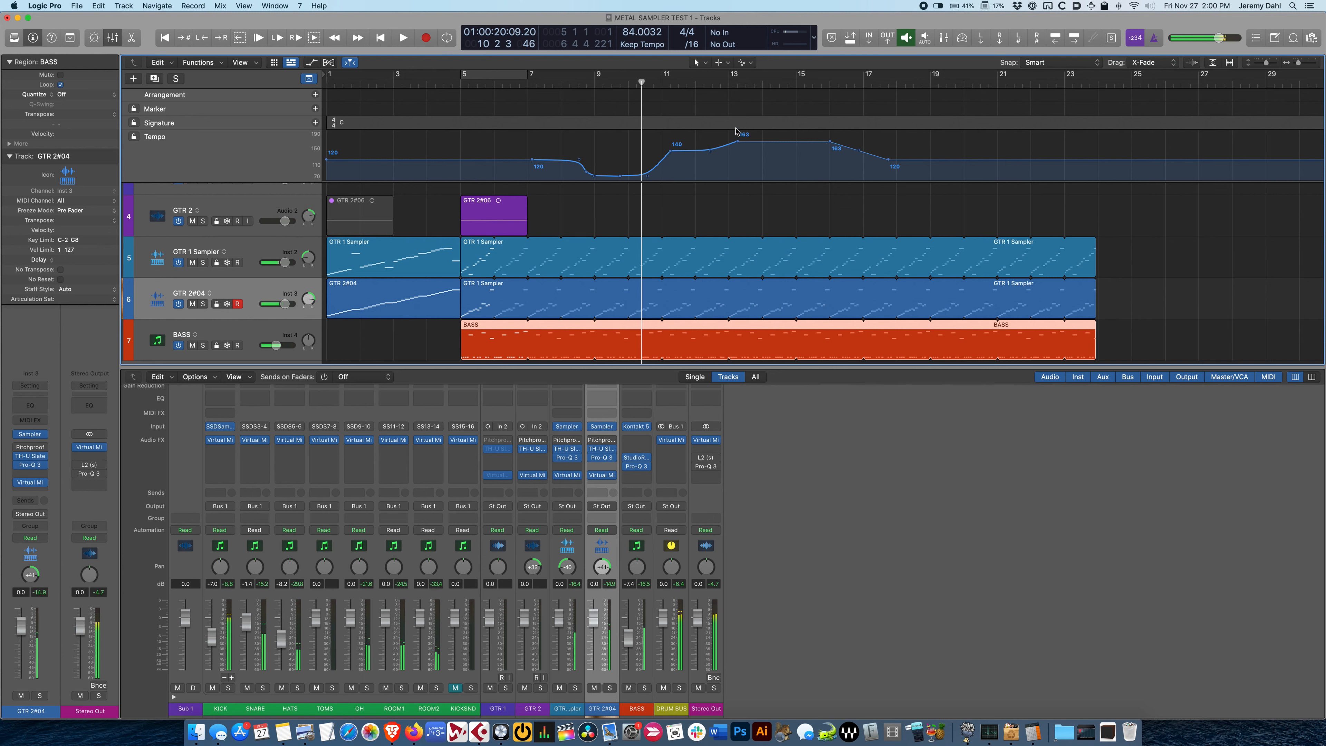
# Play the fast 163 BPM section from bar 13, and replay it through the drop back to 120 BPM
pyautogui.click(737, 81)
pyautogui.scroll(5, 755, 207)
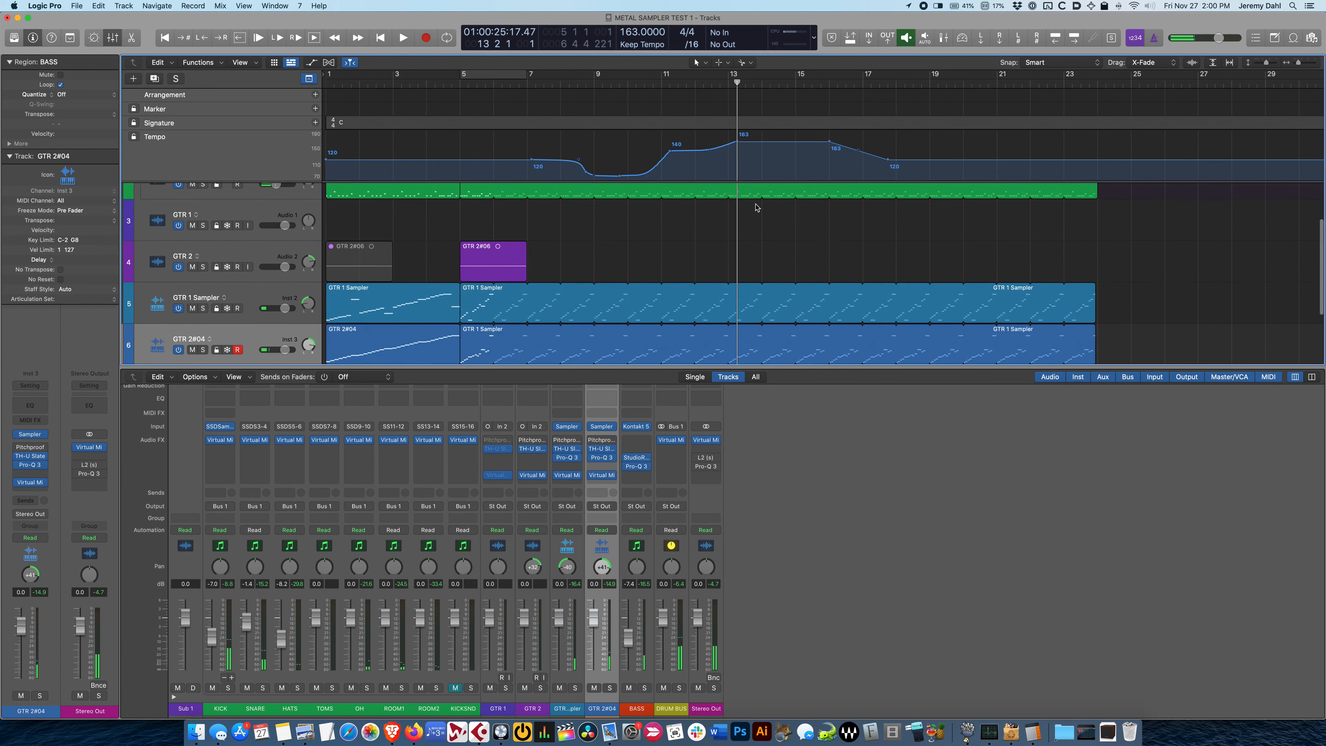
pyautogui.press('space')
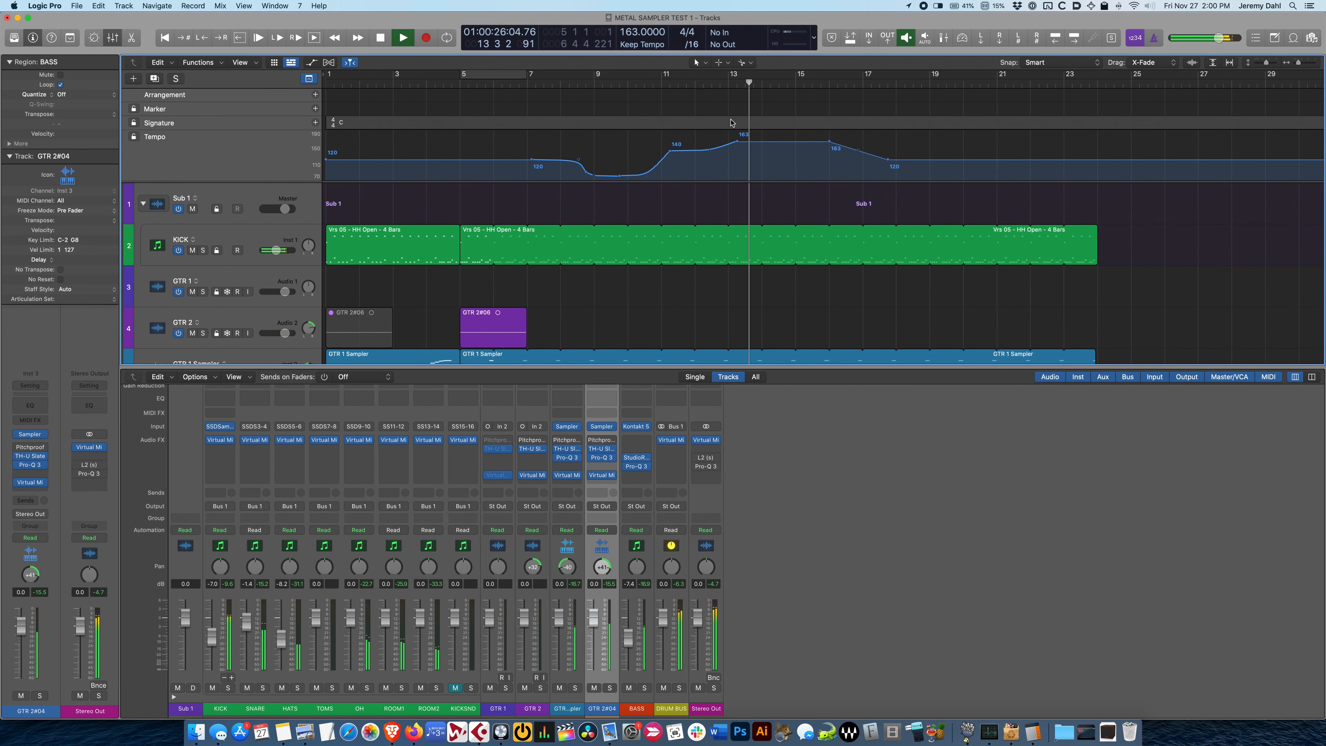
pyautogui.press('space')
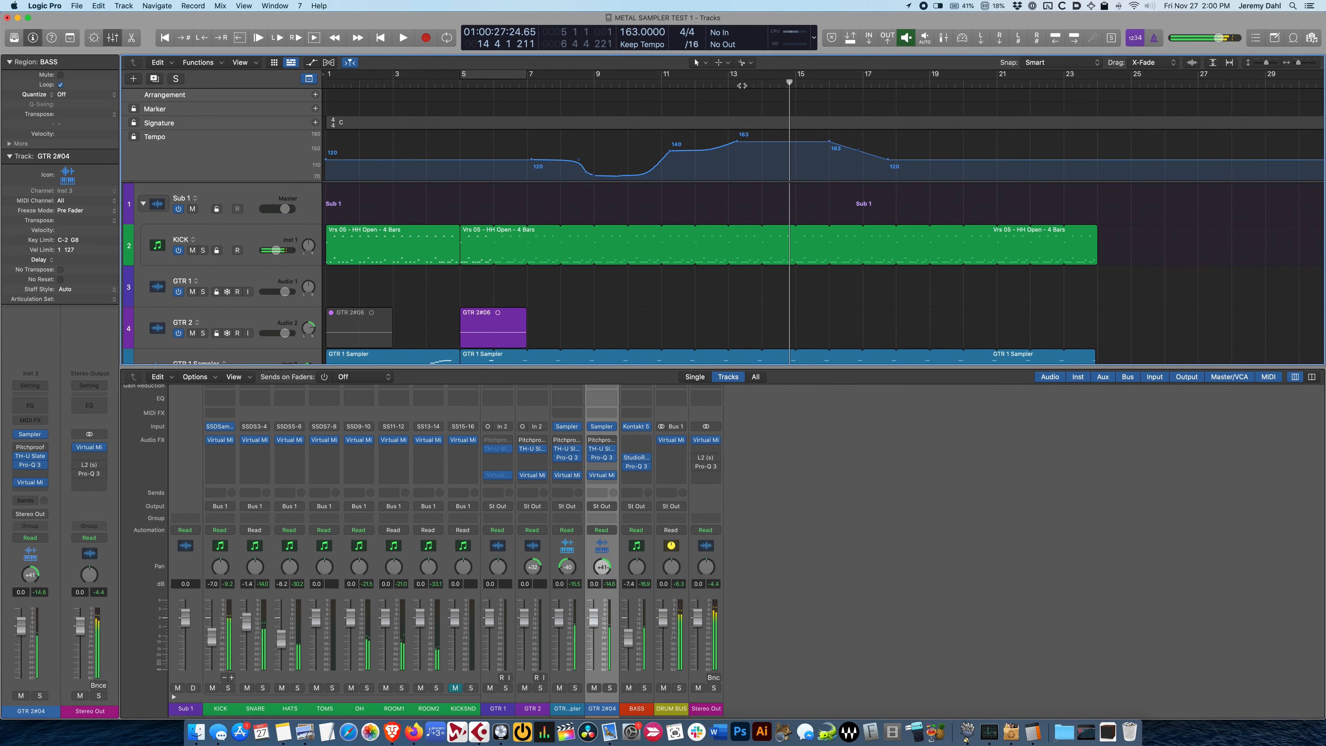
pyautogui.click(740, 87)
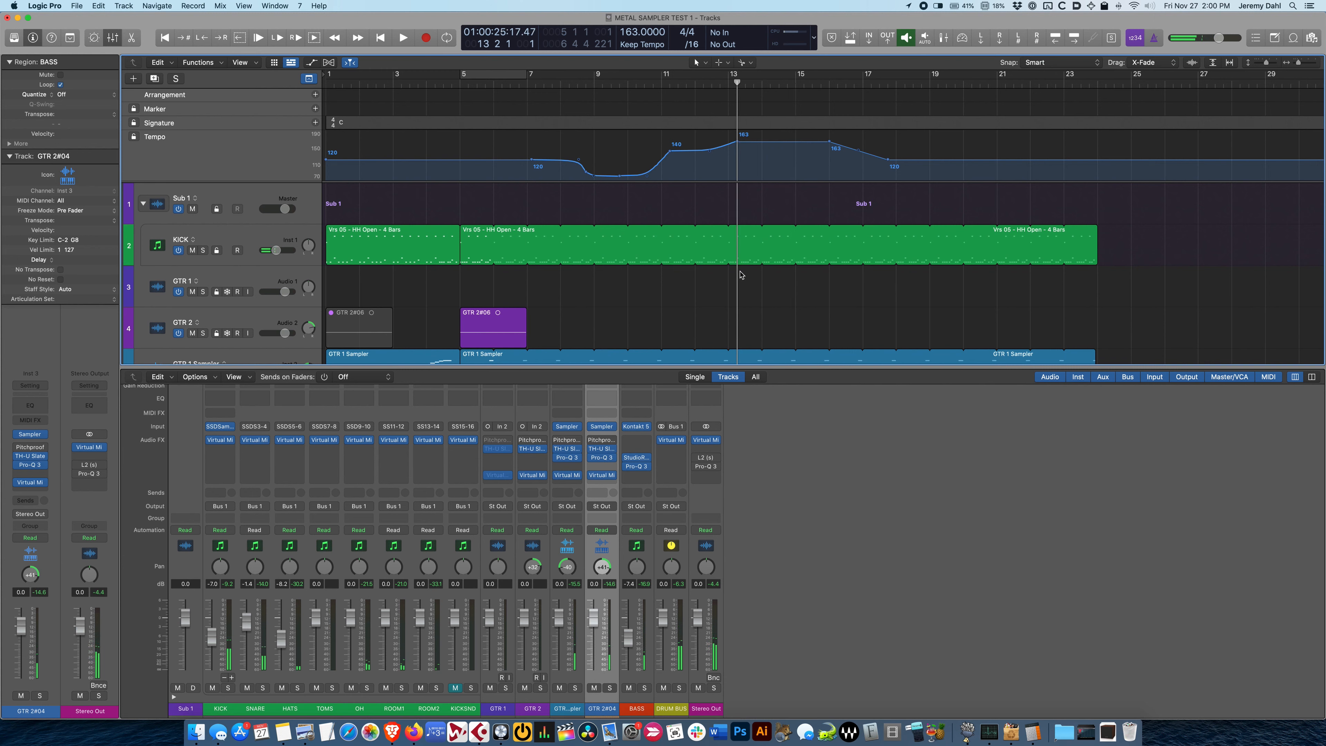
pyautogui.press('space')
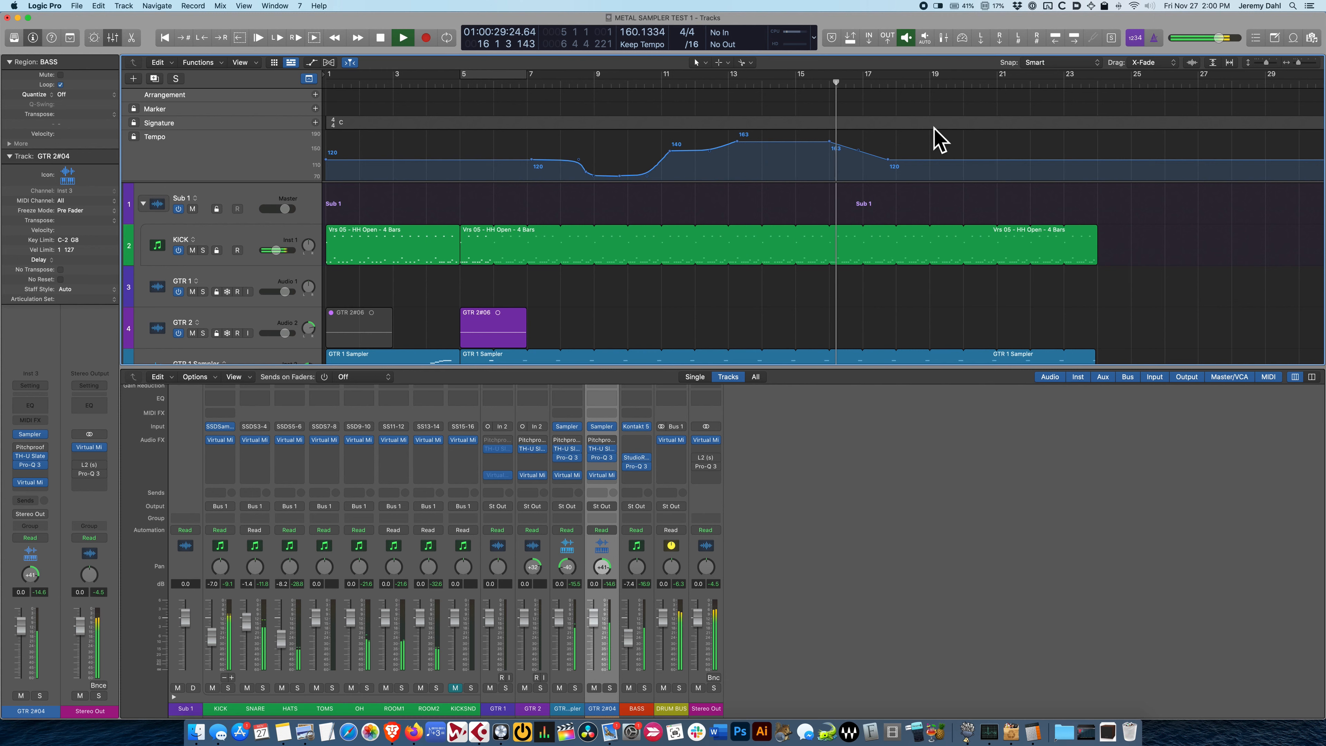
pyautogui.press('space')
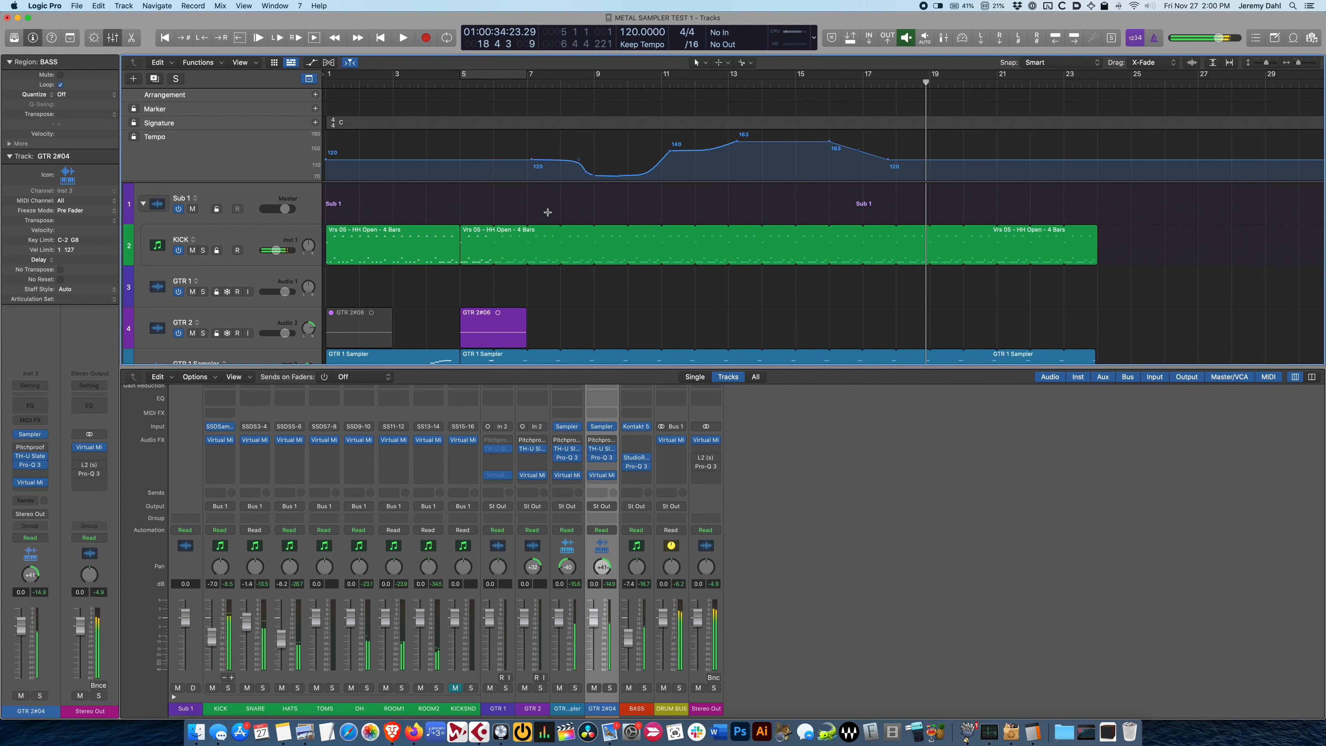
pyautogui.press('KP_0')
pyautogui.press('KP_1')
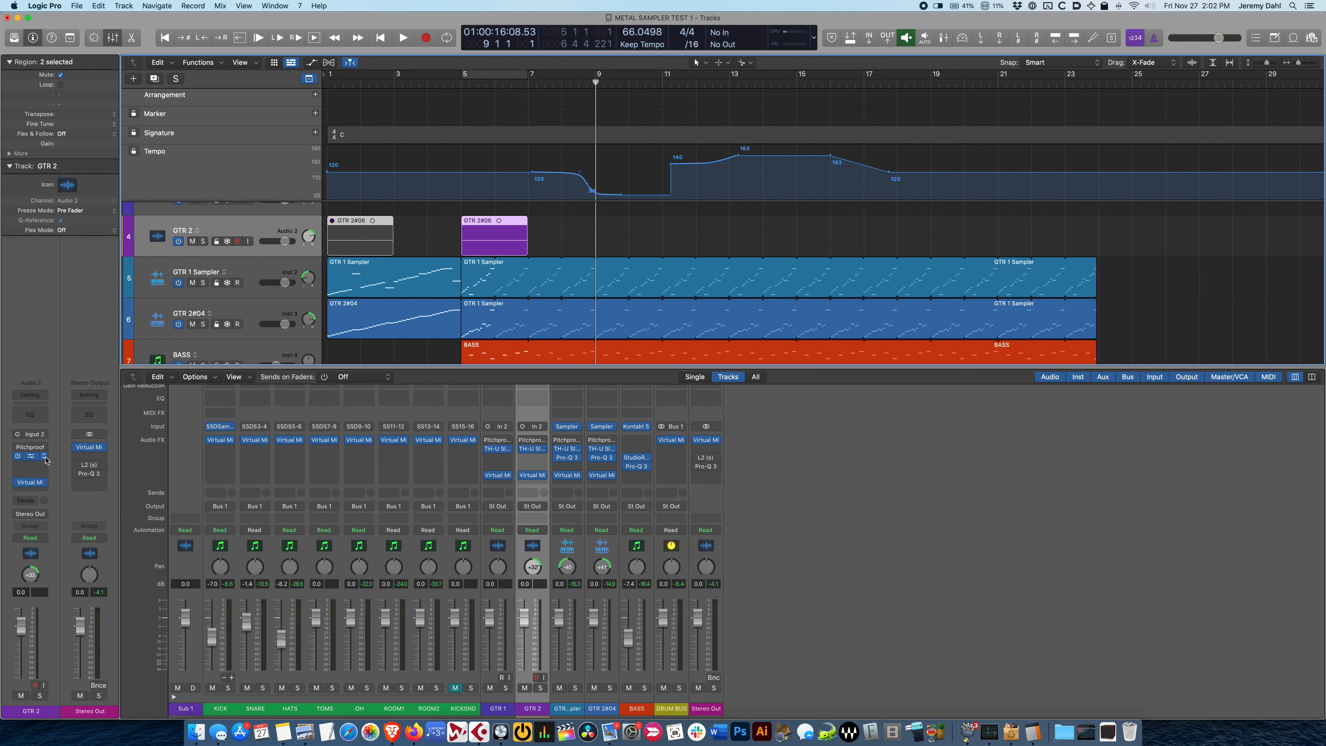
# Examine the zone's Flex and Follow Tempo settings in the GTR 1 Sampler track's Sampler instrument, and move the playhead back to bar 5
pyautogui.click(574, 548)
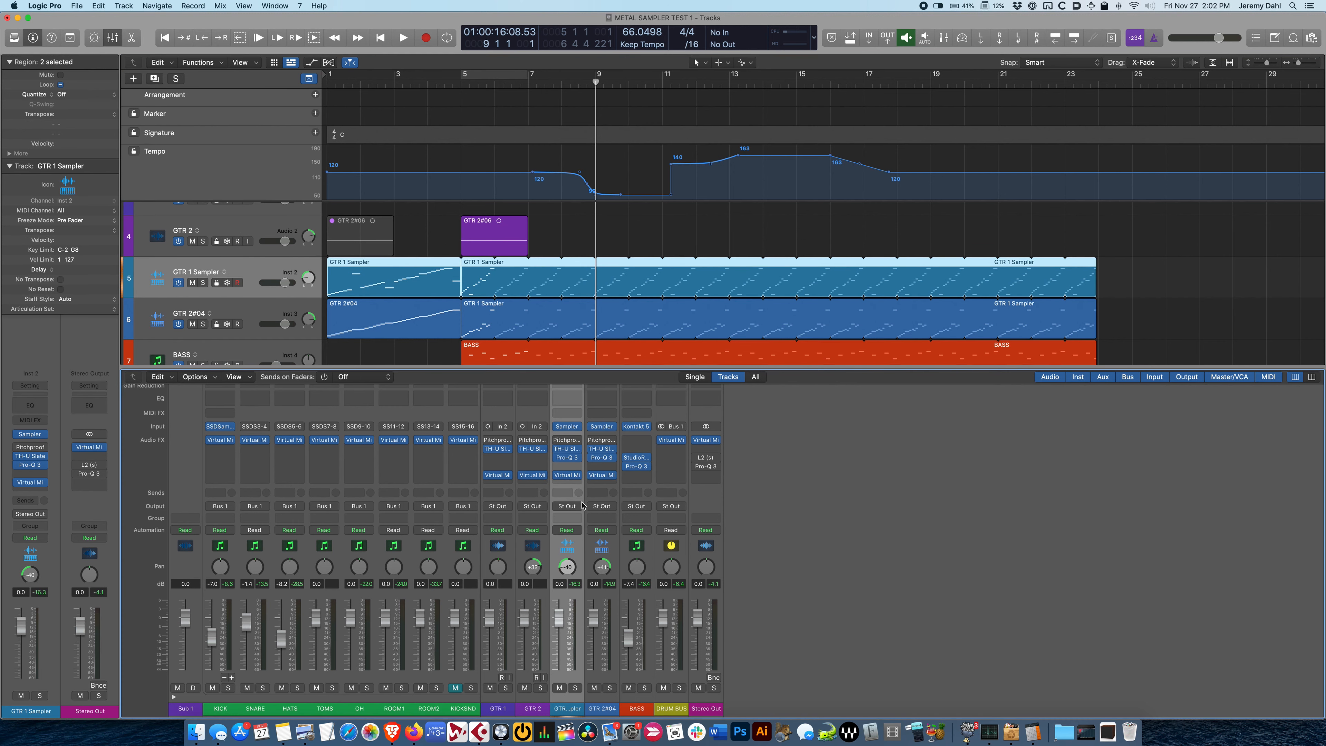
pyautogui.click(570, 430)
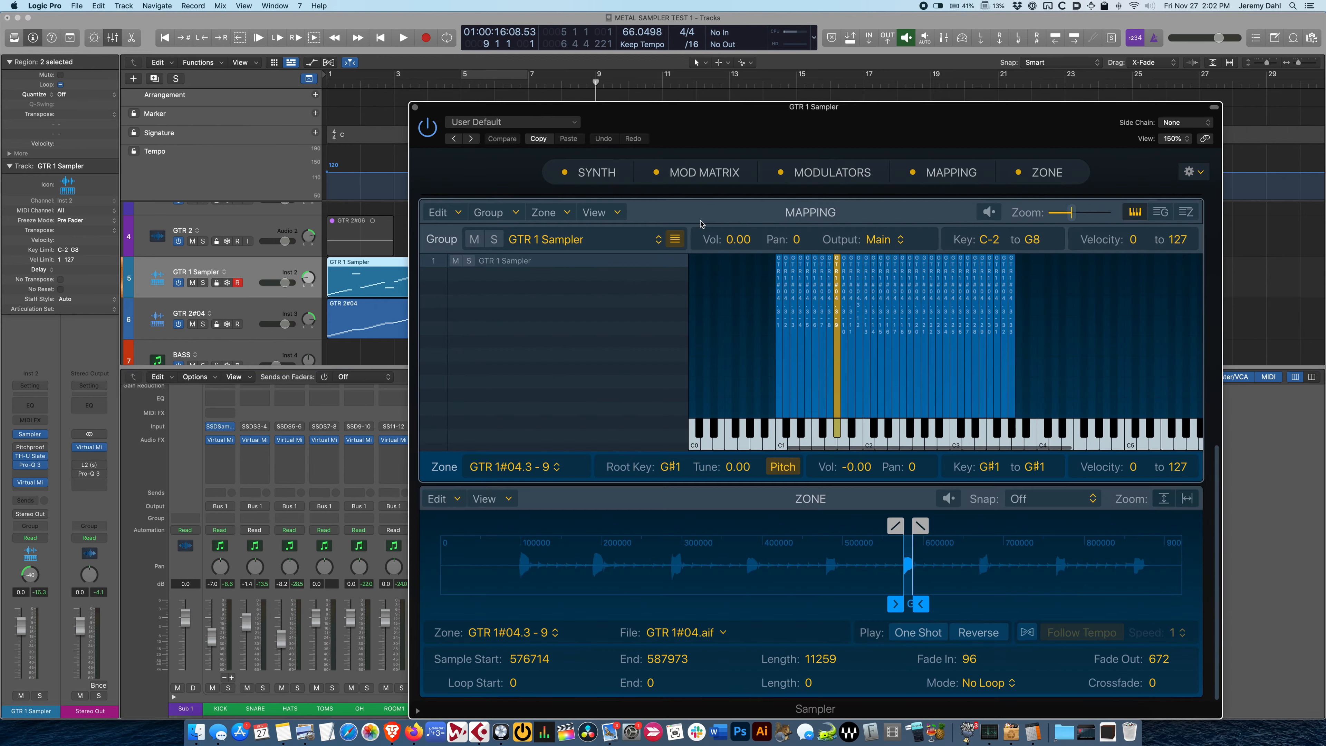
pyautogui.moveTo(733, 79); pyautogui.dragTo(565, 81)
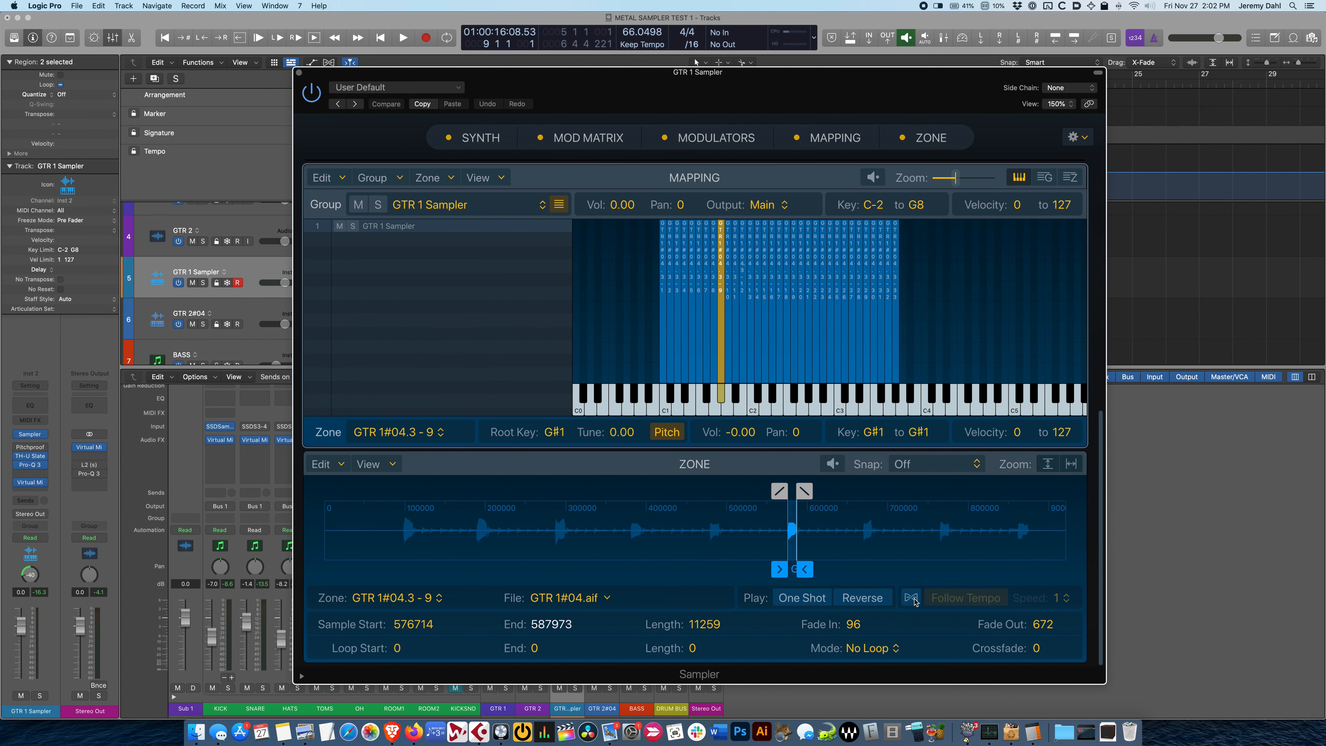
pyautogui.click(299, 73)
pyautogui.moveTo(594, 89); pyautogui.dragTo(461, 95)
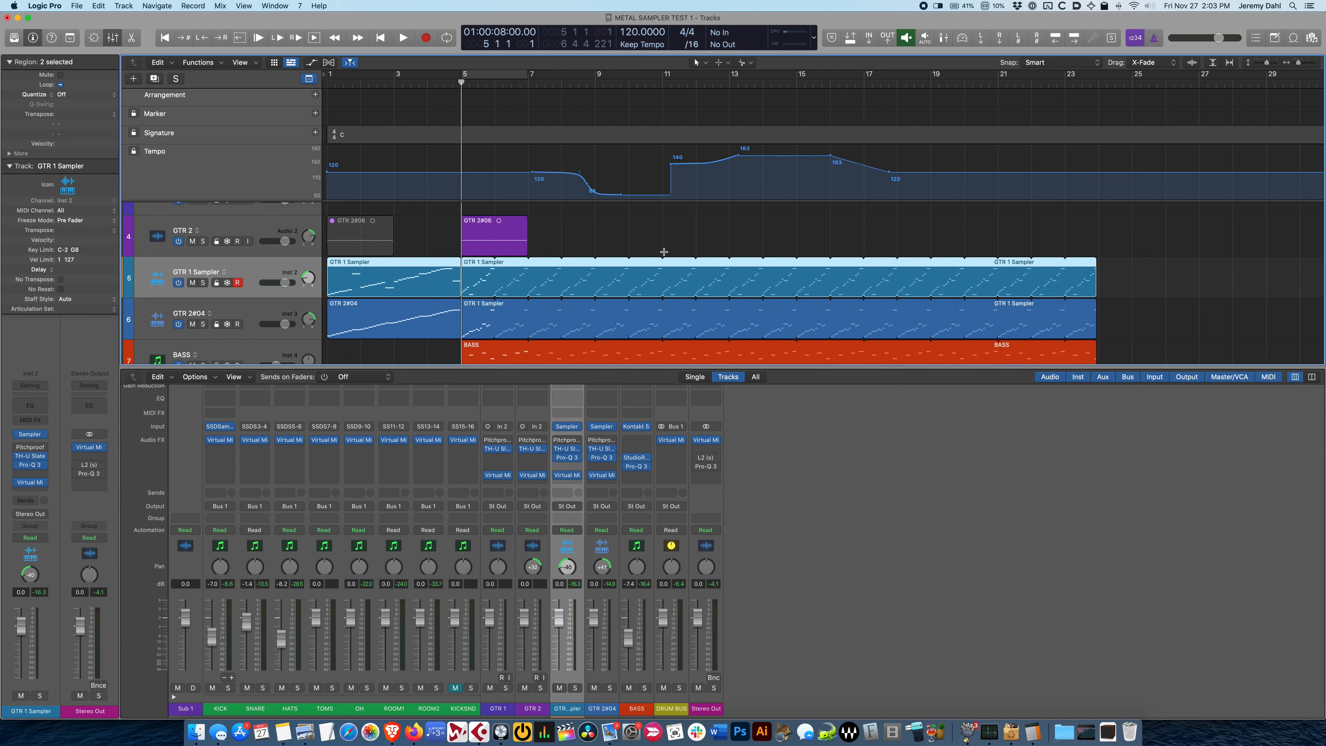